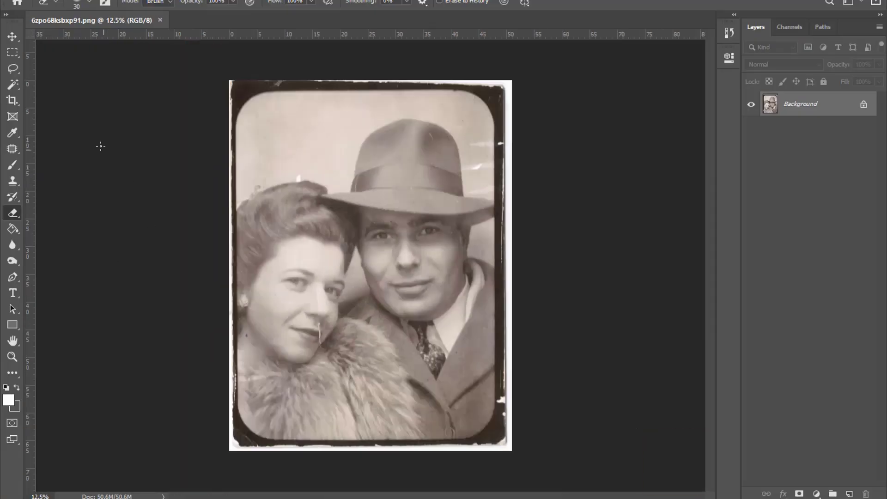
# - Paint the dark strip along the photo's top over in light beige
pyautogui.press('m')
pyautogui.moveTo(229, 80); pyautogui.dragTo(511, 109)
pyautogui.press('b')
pyautogui.keyDown('alt'); pyautogui.click(311, 96); pyautogui.keyUp('alt')
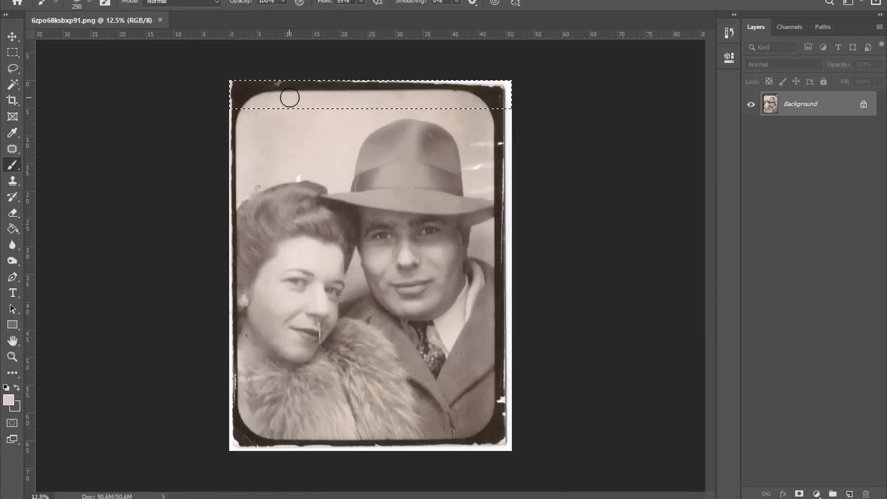
pyautogui.moveTo(289, 95); pyautogui.dragTo(508, 92)
# - Crop the canvas to the photo inside its dark frame and duplicate it onto Layer 1
pyautogui.press('m')
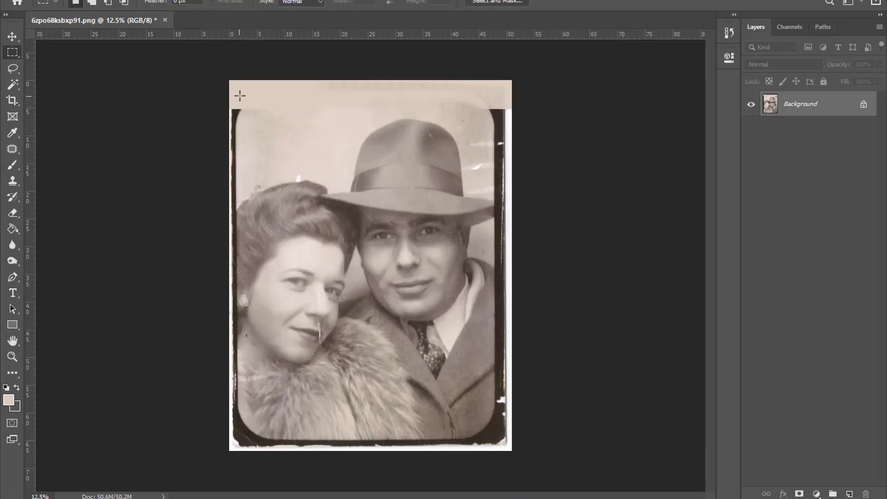
pyautogui.moveTo(239, 91)
pyautogui.mouseDown()
pyautogui.moveTo(495, 422)
pyautogui.moveTo(496, 440)
pyautogui.mouseUp()
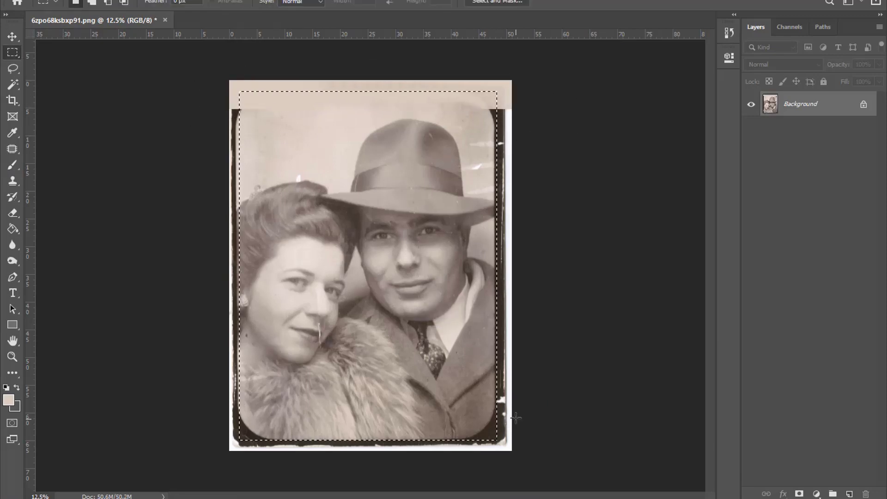
pyautogui.click(76, 1)
pyautogui.click(89, 119)
pyautogui.hotkey('ctrl', '+')
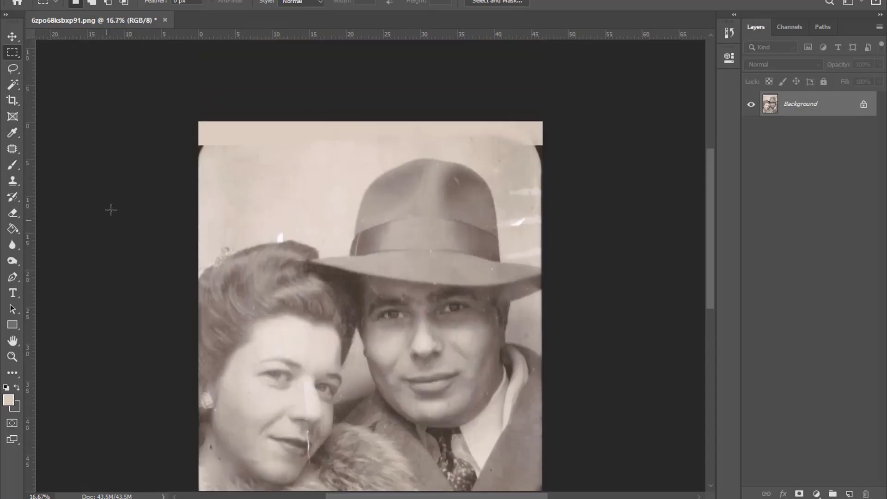
pyautogui.press('s')
pyautogui.hotkey('ctrl', 'j')
# - Clone over the dark top-left corner and the right-edge streaks beside the hat
pyautogui.keyDown('alt'); pyautogui.click(207, 161); pyautogui.keyUp('alt')
pyautogui.click(201, 147)
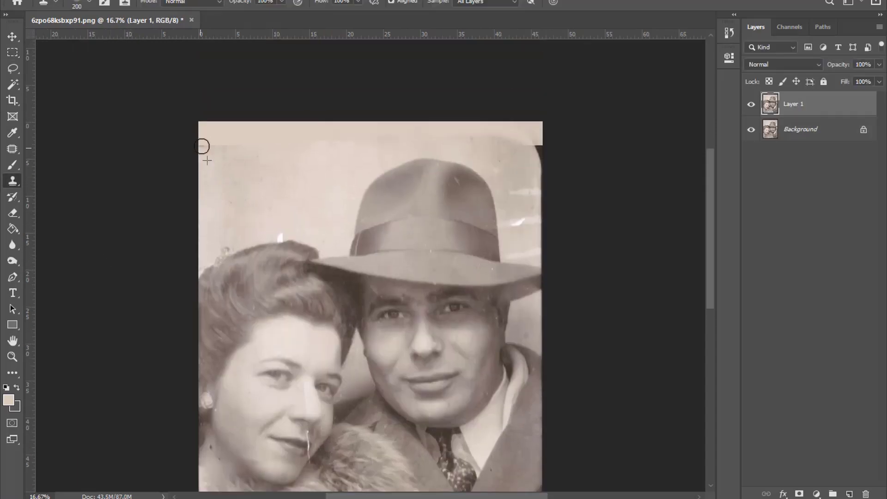
pyautogui.keyDown('alt'); pyautogui.click(521, 153); pyautogui.keyUp('alt')
pyautogui.moveTo(532, 143); pyautogui.dragTo(539, 168)
pyautogui.press(']')
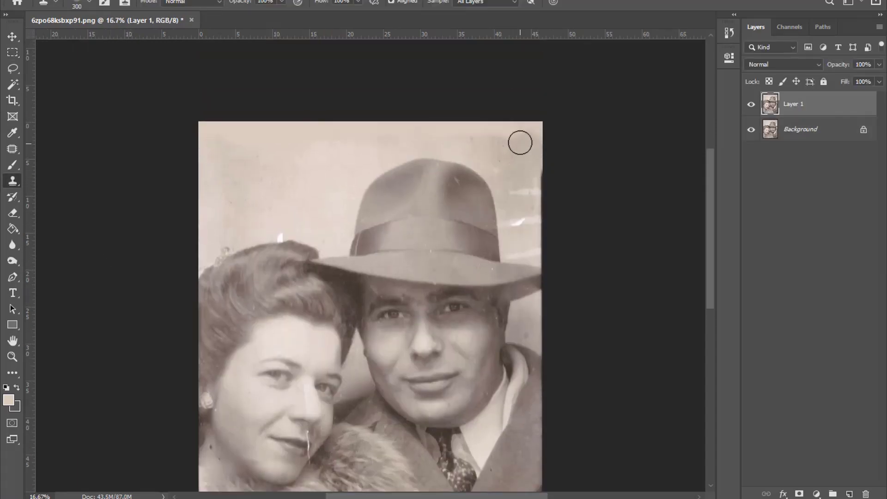
pyautogui.scroll(-1, 517, 139)
pyautogui.moveTo(515, 127)
pyautogui.mouseDown()
pyautogui.moveTo(531, 209)
pyautogui.moveTo(540, 213)
pyautogui.mouseUp()
pyautogui.keyDown('alt'); pyautogui.click(521, 170); pyautogui.keyUp('alt')
# - Clone over the dark right edge beside the man's face with a 125 brush
pyautogui.hotkey('ctrl', '+')
pyautogui.hotkey('ctrl', '+')
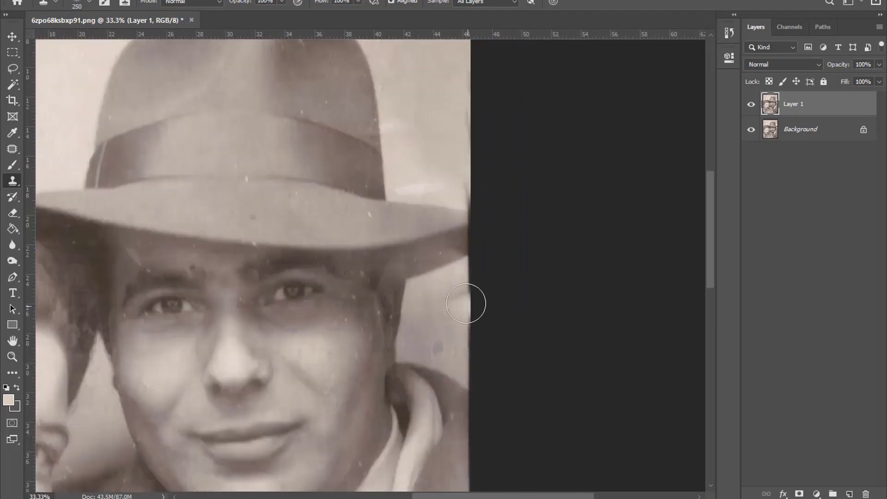
pyautogui.press('[')
pyautogui.press('[')
pyautogui.press('[')
pyautogui.moveTo(447, 208); pyautogui.dragTo(464, 197)
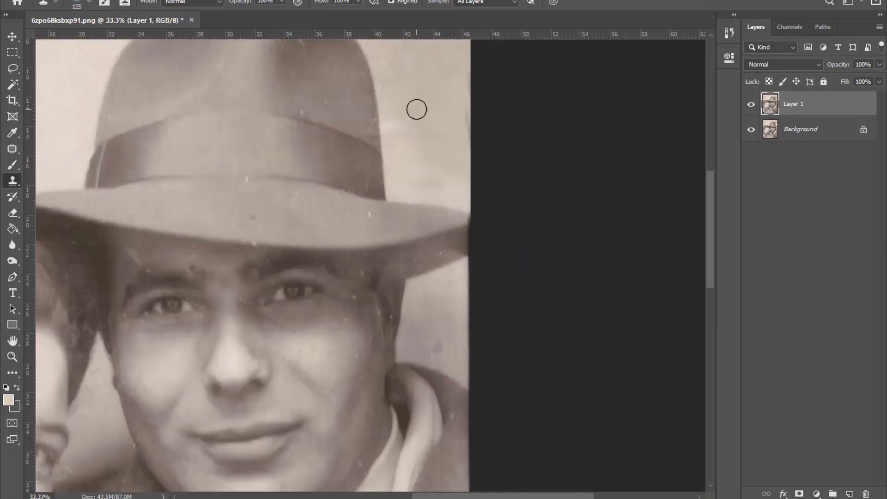
pyautogui.scroll(-1, 519, 186)
pyautogui.scroll(-3, 436, 254)
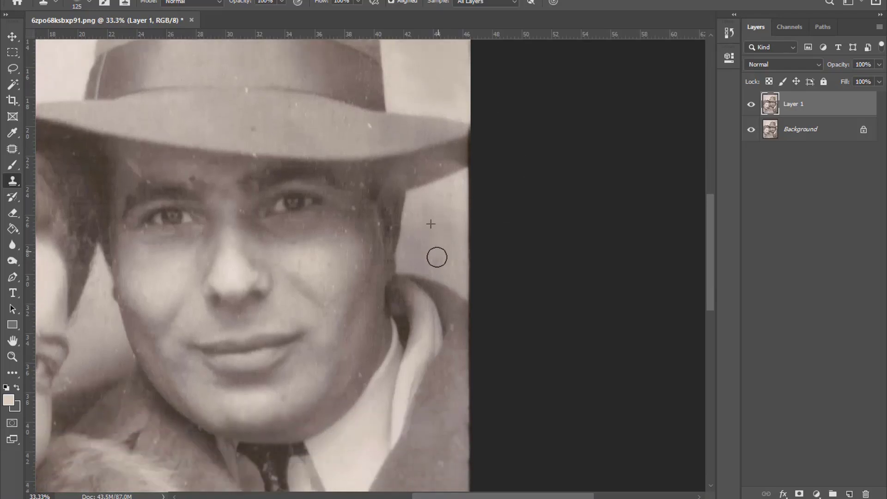
pyautogui.scroll(-2, 480, 194)
pyautogui.moveTo(467, 147)
pyautogui.mouseDown()
pyautogui.moveTo(474, 243)
pyautogui.moveTo(484, 116)
pyautogui.mouseUp()
# - Fill the dark bottom edge and both bottom corners with cloned coat and fur texture
pyautogui.scroll(-2, 471, 192)
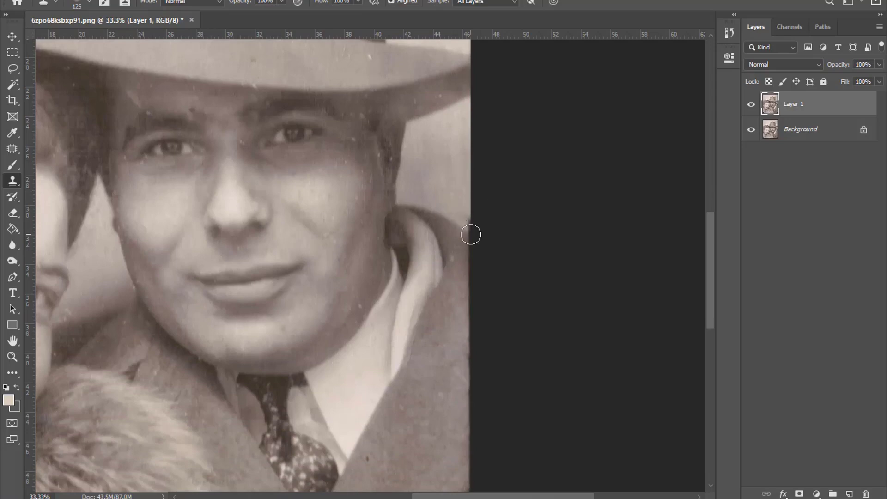
pyautogui.scroll(-3, 471, 241)
pyautogui.scroll(-1, 485, 323)
pyautogui.scroll(-5, 475, 248)
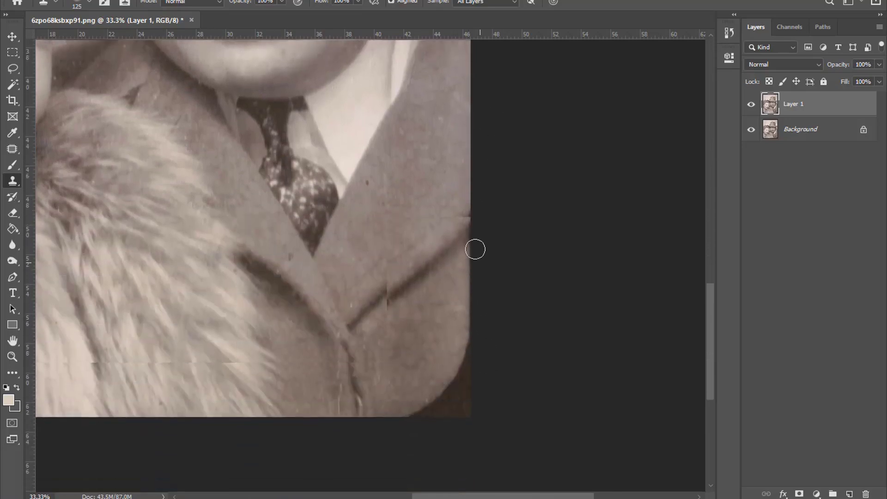
pyautogui.scroll(-1, 463, 194)
pyautogui.scroll(-1, 501, 305)
pyautogui.scroll(-1, 429, 323)
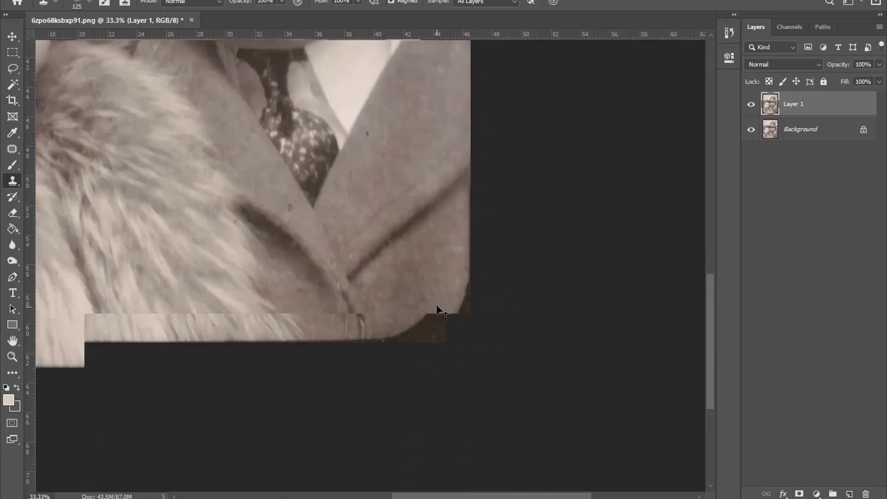
pyautogui.moveTo(377, 314)
pyautogui.mouseDown()
pyautogui.moveTo(411, 303)
pyautogui.moveTo(348, 309)
pyautogui.mouseUp()
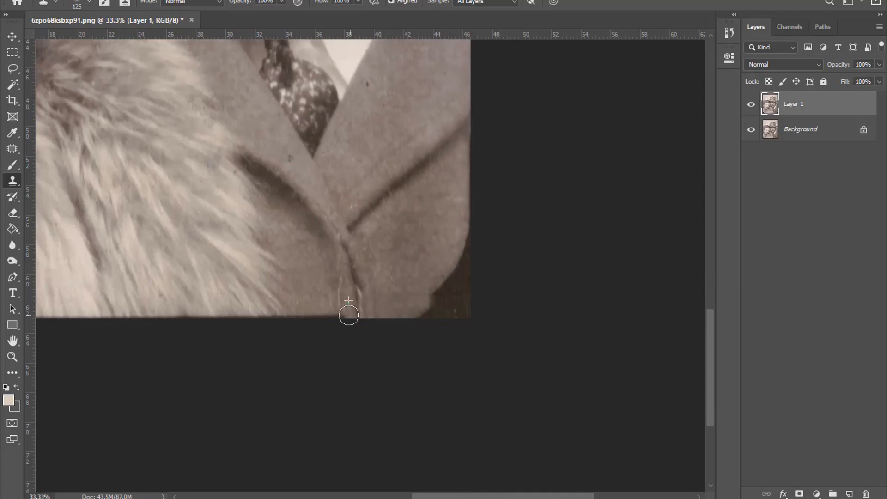
pyautogui.moveTo(461, 211); pyautogui.dragTo(456, 267)
pyautogui.press(']')
pyautogui.press(']')
pyautogui.press(']')
pyautogui.press(']')
pyautogui.press(']')
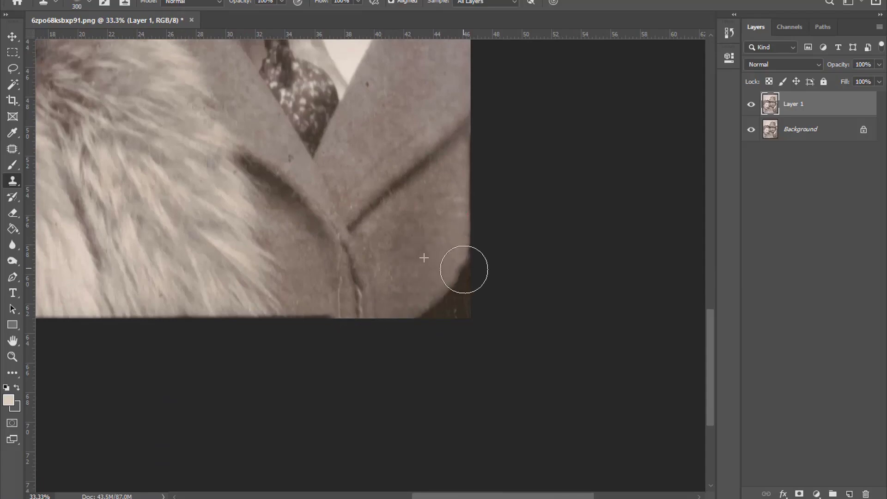
pyautogui.hotkey('ctrl', '-')
pyautogui.hotkey('ctrl', '-')
pyautogui.hotkey('ctrl', '+')
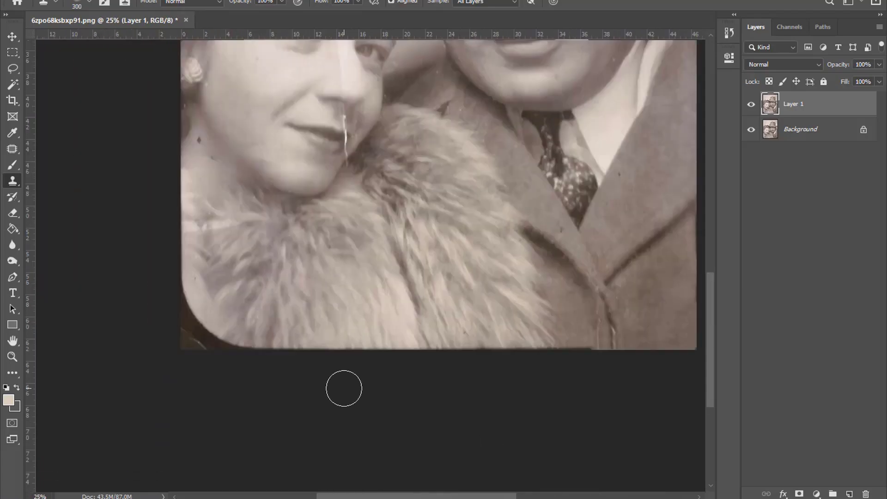
pyautogui.moveTo(292, 283)
pyautogui.mouseDown()
pyautogui.moveTo(199, 328)
pyautogui.moveTo(249, 353)
pyautogui.moveTo(176, 288)
pyautogui.mouseUp()
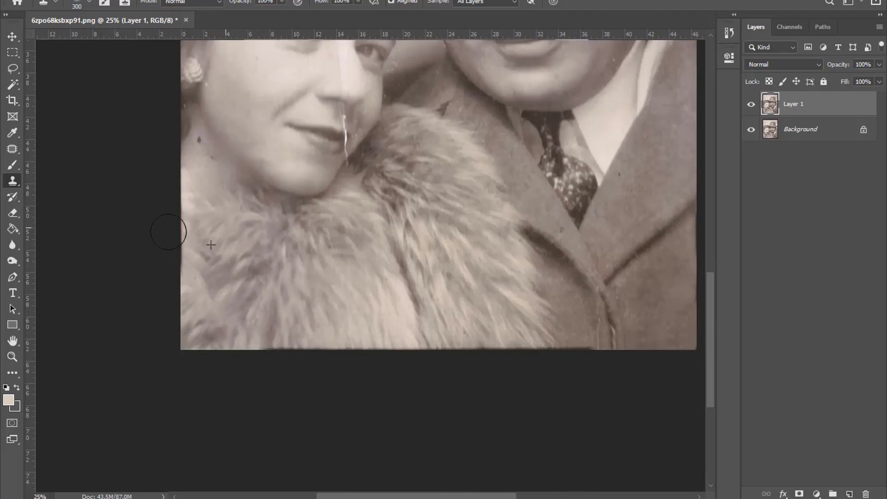
# - Zoom in on the woman's mouth and set the Clone Stamp brush to 50 px, 0% hardness
pyautogui.scroll(3, 185, 240)
pyautogui.hotkey('ctrl', '+')
pyautogui.scroll(1, 557, 203)
pyautogui.hotkey('ctrl', '+')
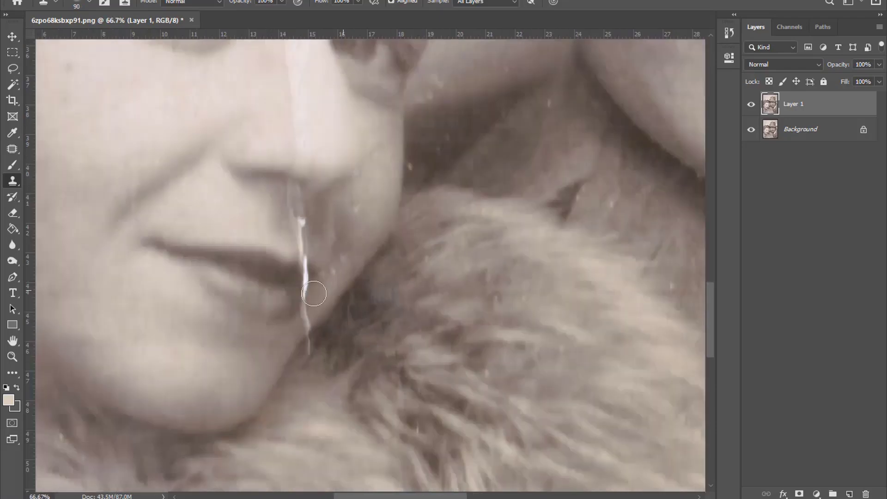
pyautogui.hotkey('ctrl', '+')
pyautogui.press('[')
pyautogui.press('[')
pyautogui.press('[')
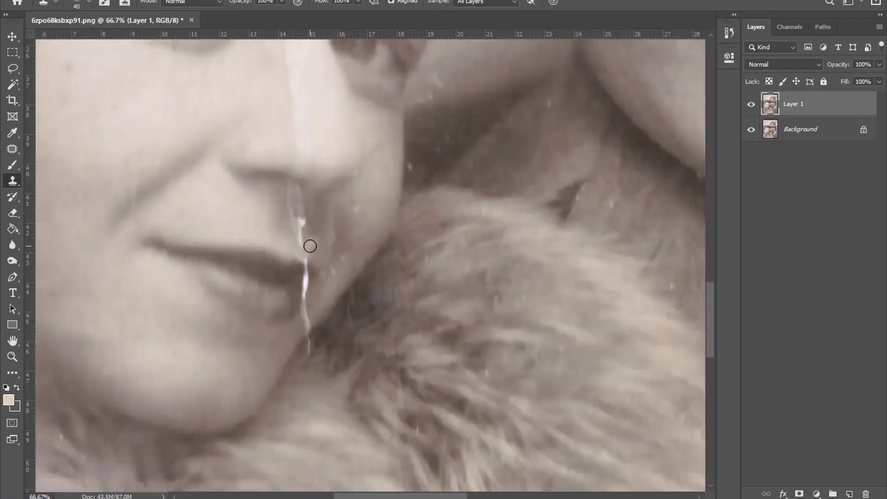
pyautogui.rightClick(436, 206)
pyautogui.moveTo(516, 234); pyautogui.dragTo(519, 233)
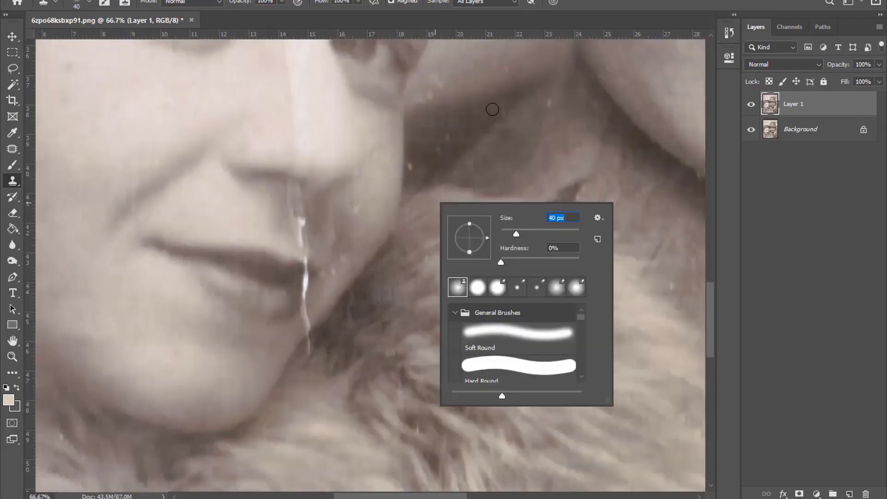
pyautogui.press('Return')
pyautogui.scroll(1, 284, 204)
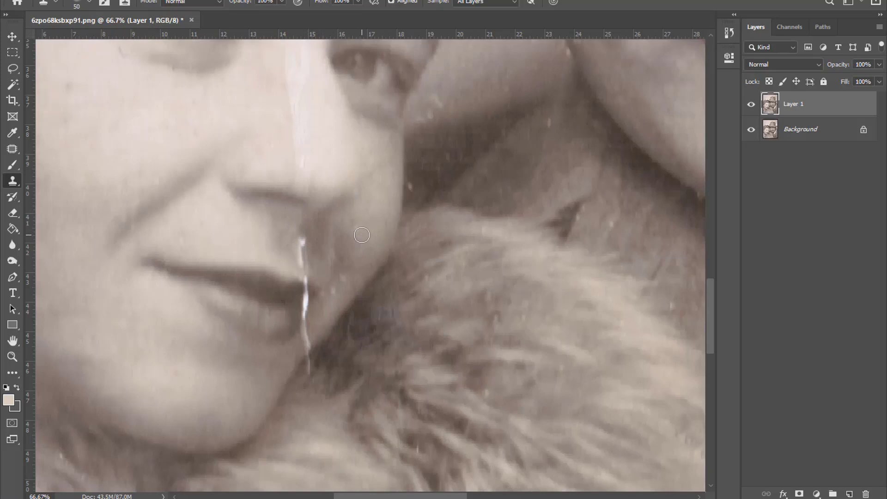
pyautogui.scroll(-2, 361, 235)
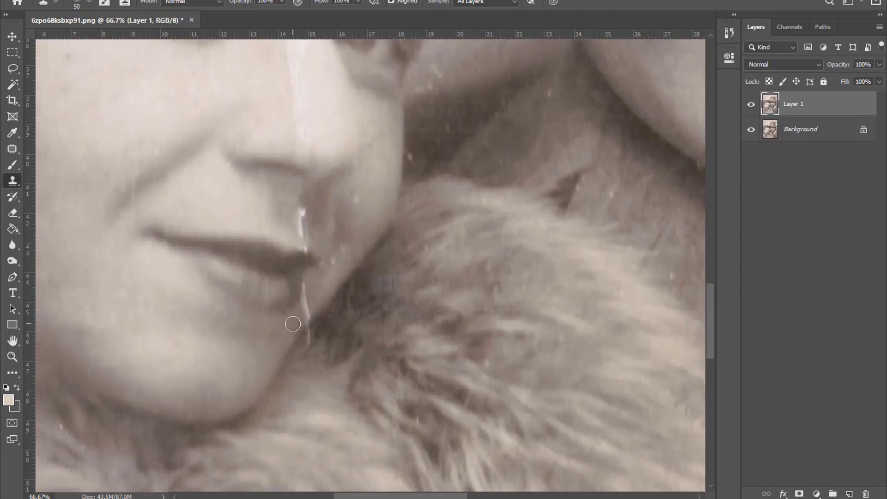
pyautogui.scroll(-2, 349, 303)
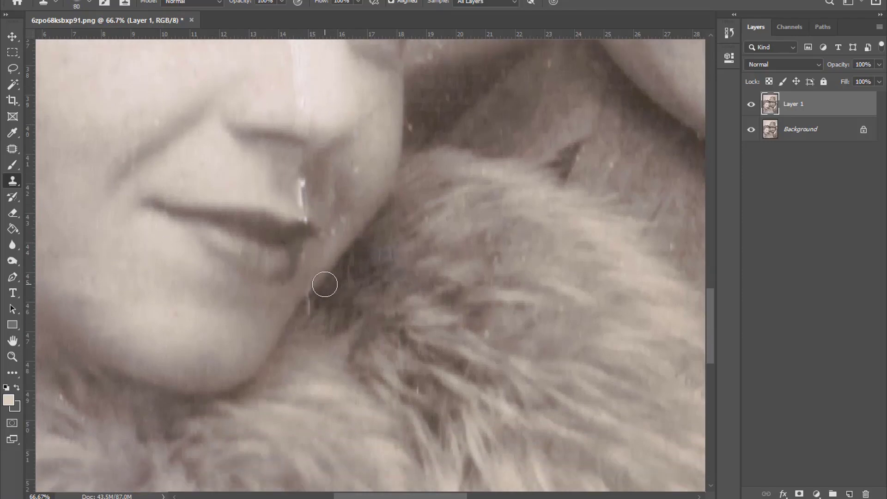
pyautogui.scroll(4, 319, 296)
# - Spot-heal the white scratch beside the woman's lip and a blemish on her cheek
pyautogui.press('j')
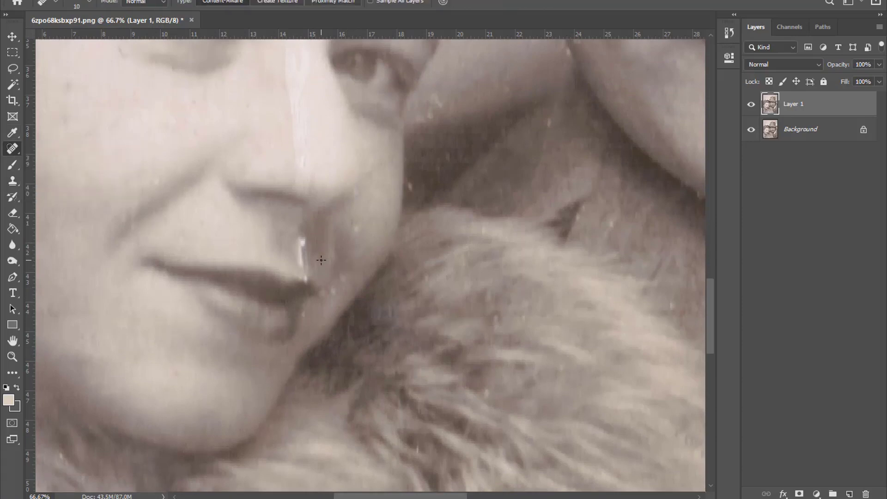
pyautogui.press(']')
pyautogui.press(']')
pyautogui.press(']')
pyautogui.moveTo(301, 233); pyautogui.dragTo(302, 265)
pyautogui.moveTo(343, 285); pyautogui.dragTo(325, 298)
# - Blend the skin with the Mixer Brush at size 100, ending zoomed out to 50%
pyautogui.press('s')
pyautogui.rightClick(12, 164)
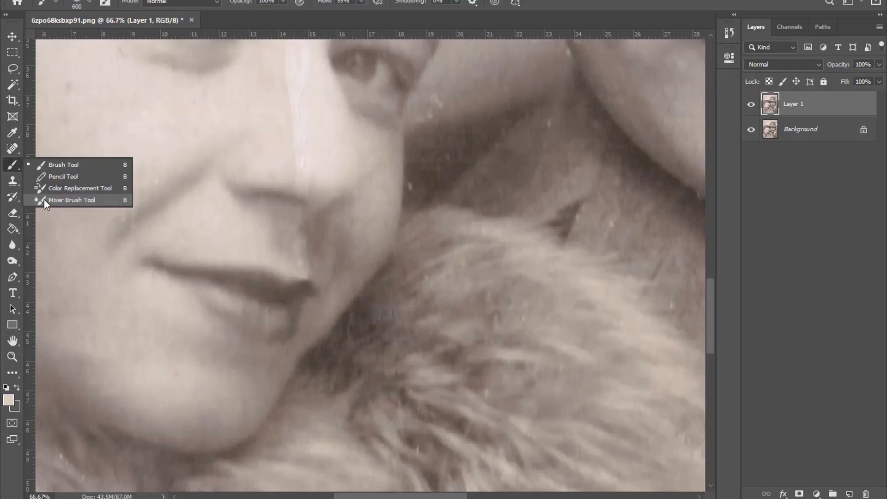
pyautogui.click(55, 206)
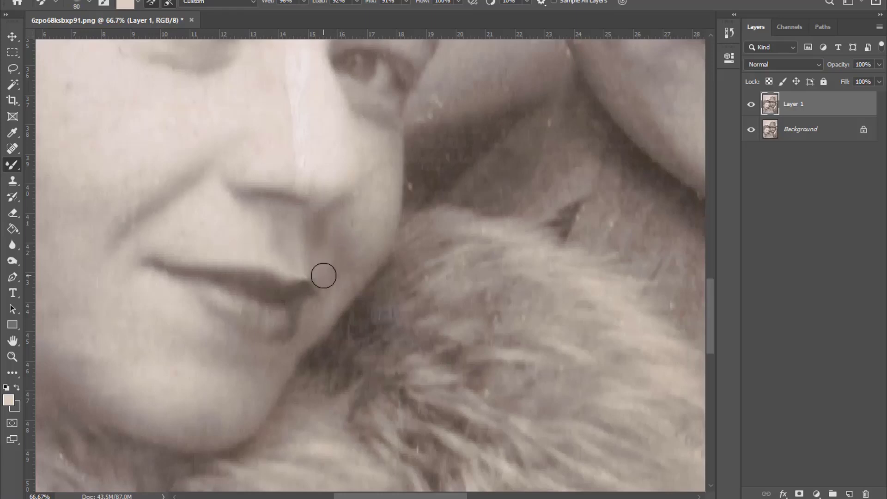
pyautogui.scroll(3, 337, 291)
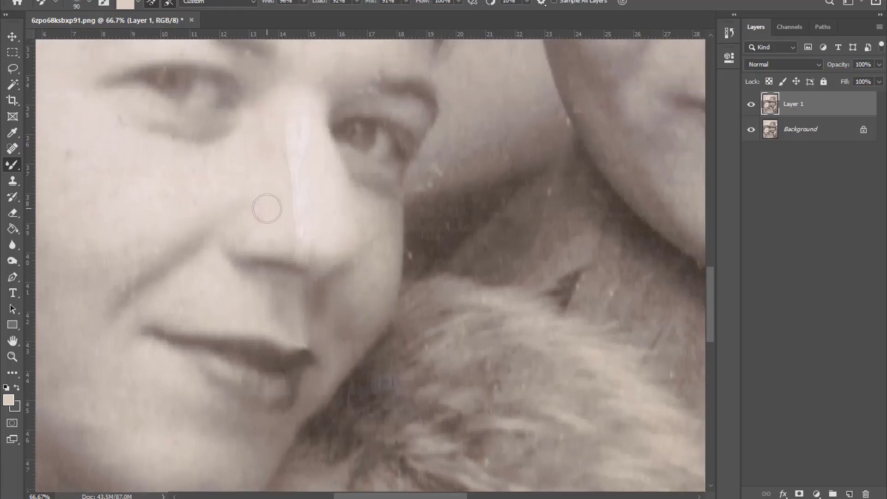
pyautogui.press(']')
pyautogui.press(']')
pyautogui.press(']')
pyautogui.scroll(1, 324, 245)
pyautogui.hotkey('ctrl', '-')
# - Spot-heal the patchy seam across the man's face
pyautogui.rightClick(13, 148)
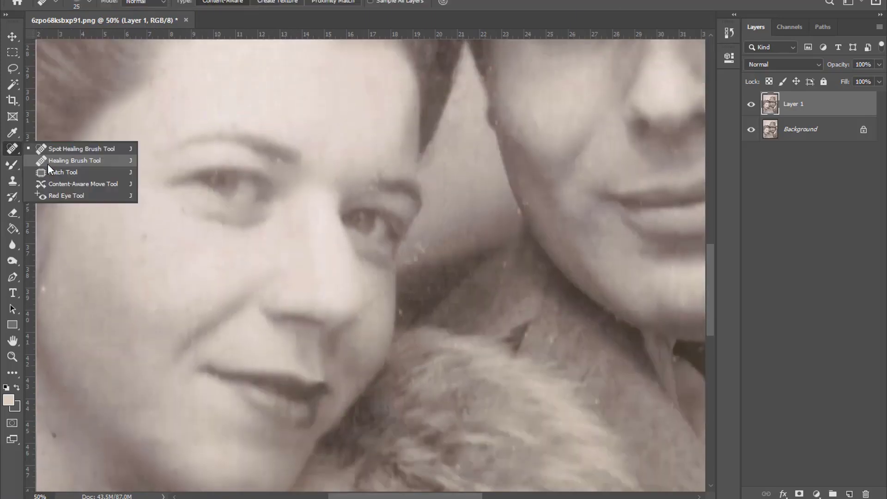
pyautogui.click(78, 148)
pyautogui.press('s')
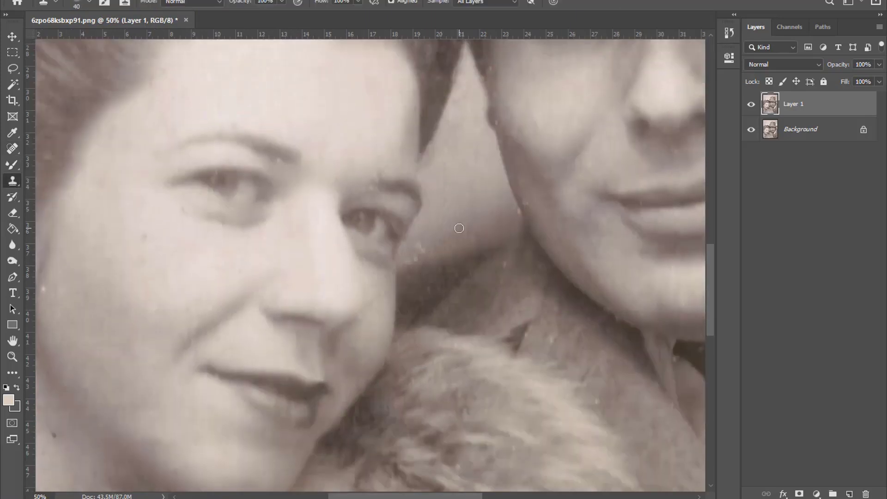
pyautogui.press('[')
pyautogui.press('[')
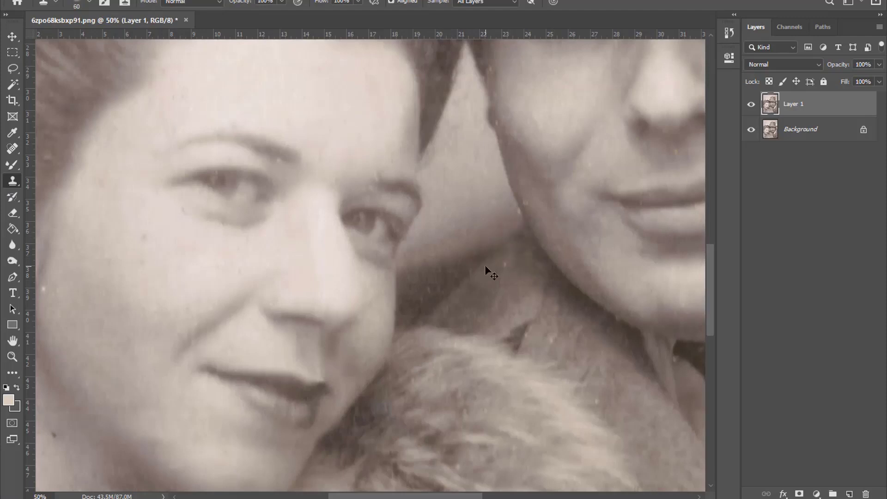
pyautogui.hotkey('ctrl', '+')
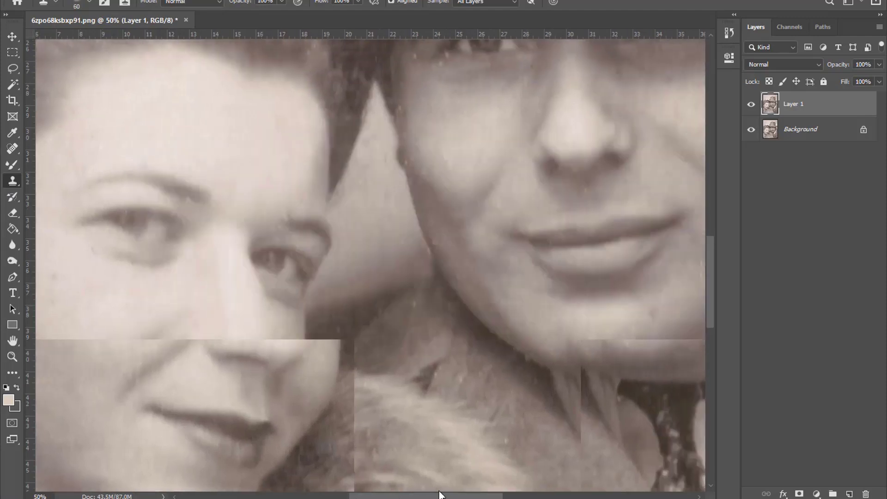
pyautogui.press('[')
pyautogui.press('[')
pyautogui.hotkey('ctrl', '-')
pyautogui.hotkey('ctrl', '-')
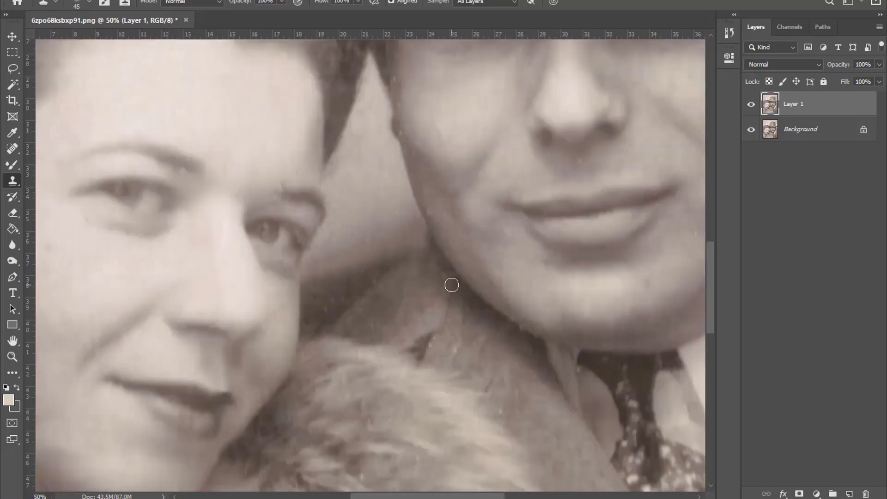
pyautogui.hotkey('ctrl', '-')
pyautogui.click(12, 148)
pyautogui.hotkey('ctrl', '+')
pyautogui.scroll(3, 406, 216)
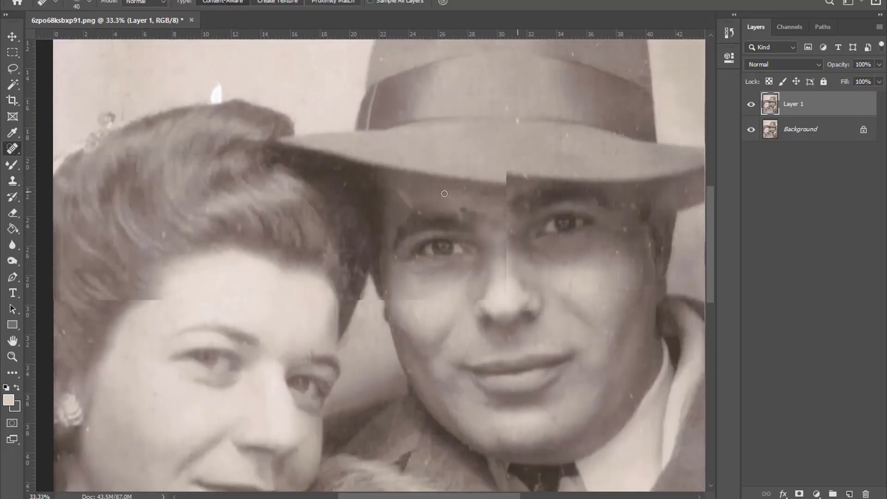
pyautogui.moveTo(396, 198); pyautogui.dragTo(407, 216)
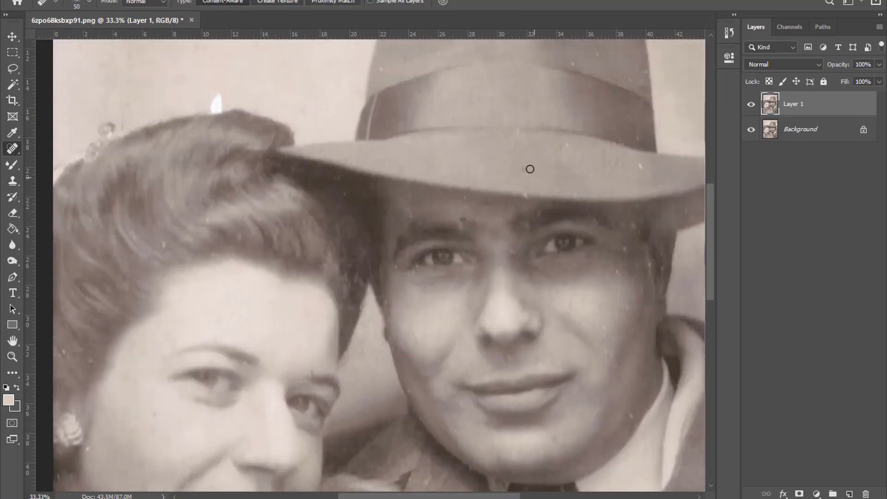
# - Switch back to the Clone Stamp and move across the man's face, collar and coat
pyautogui.press('s')
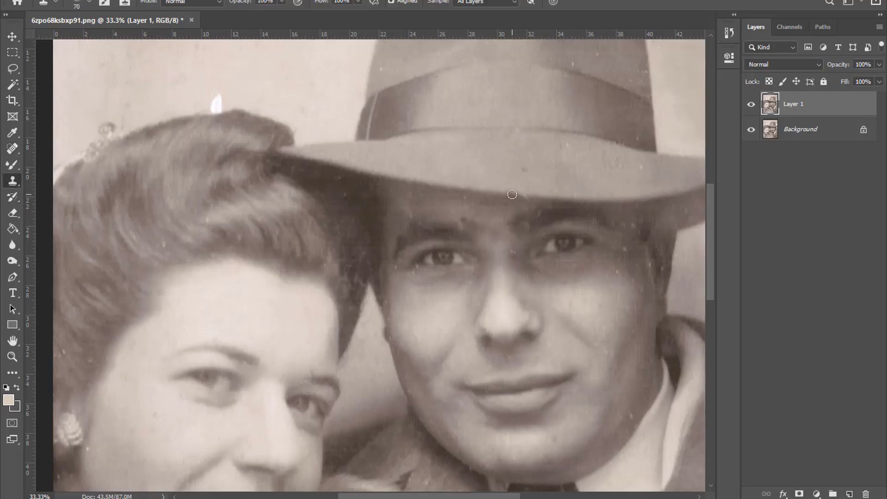
pyautogui.scroll(2, 521, 175)
pyautogui.scroll(2, 577, 106)
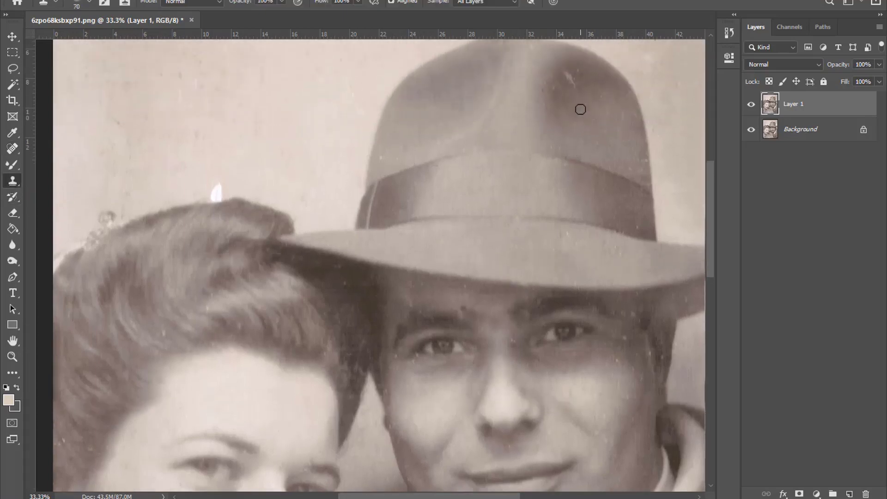
pyautogui.scroll(-2, 570, 83)
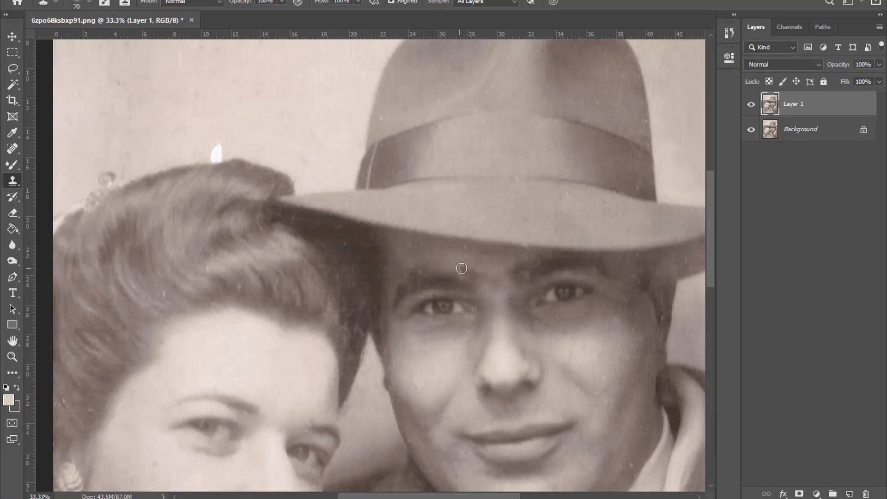
pyautogui.scroll(-4, 554, 323)
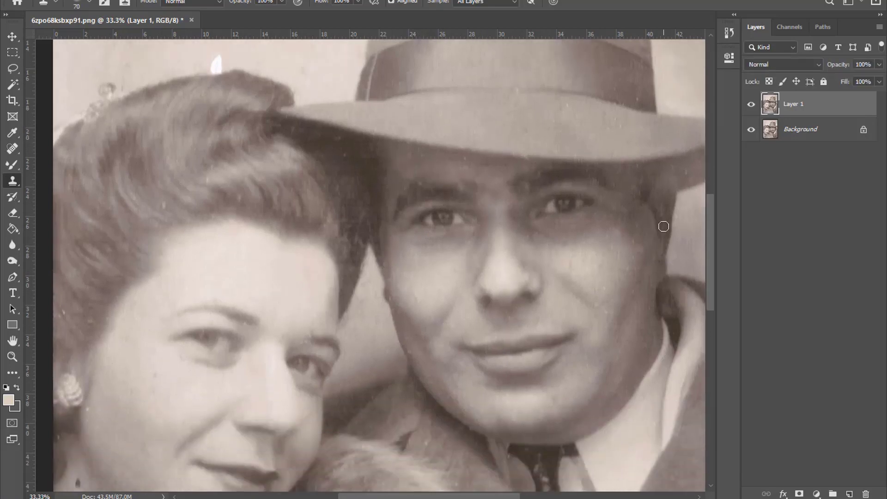
pyautogui.hscroll(2, 601, 291)
pyautogui.hscroll(2, 540, 356)
pyautogui.scroll(-3, 478, 419)
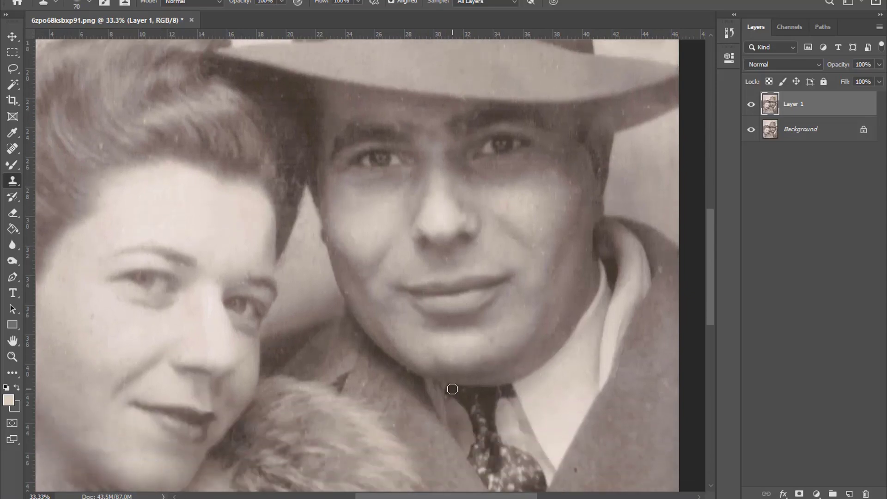
pyautogui.scroll(-1, 451, 388)
pyautogui.scroll(-2, 573, 399)
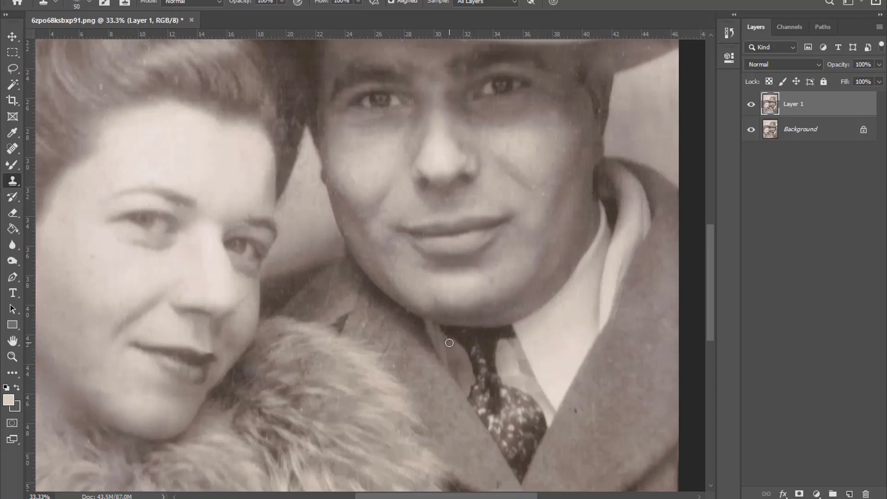
# - Clone away the speckles along the woman's hair edge with a larger brush
pyautogui.scroll(-1, 440, 326)
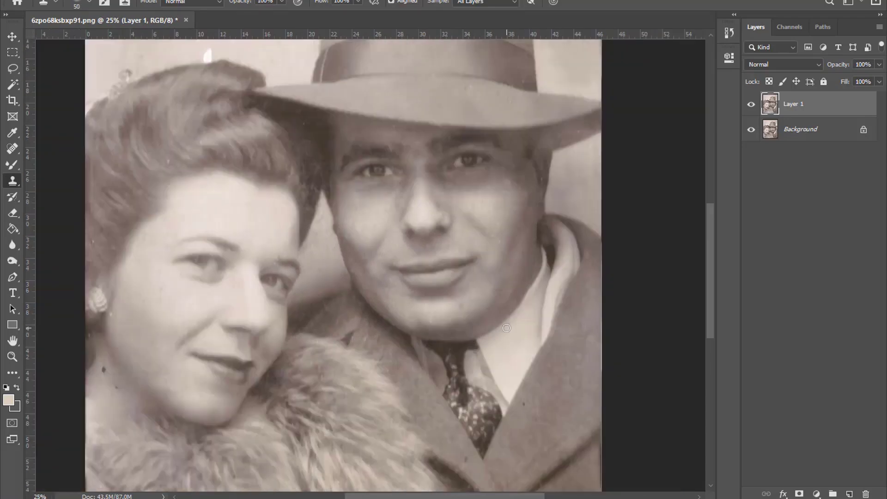
pyautogui.scroll(2, 323, 231)
pyautogui.scroll(2, 214, 140)
pyautogui.press(']')
pyautogui.press(']')
pyautogui.press(']')
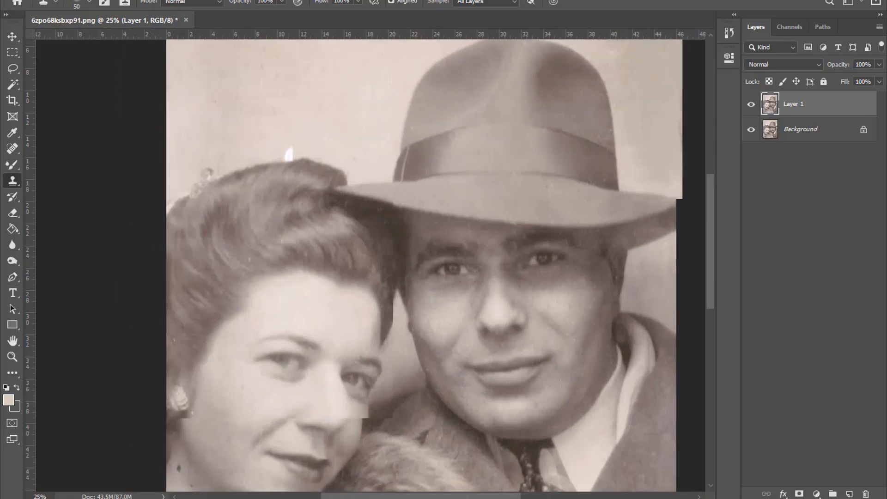
pyautogui.scroll(1, 272, 145)
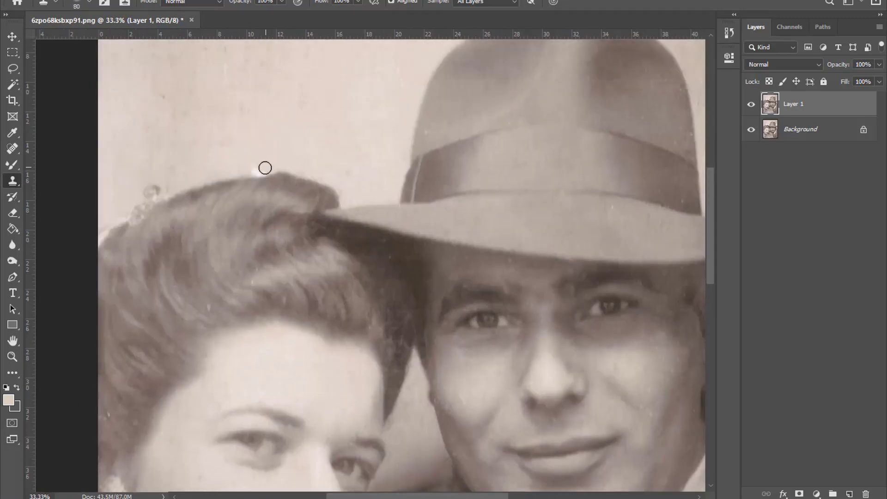
pyautogui.moveTo(148, 185); pyautogui.dragTo(147, 199)
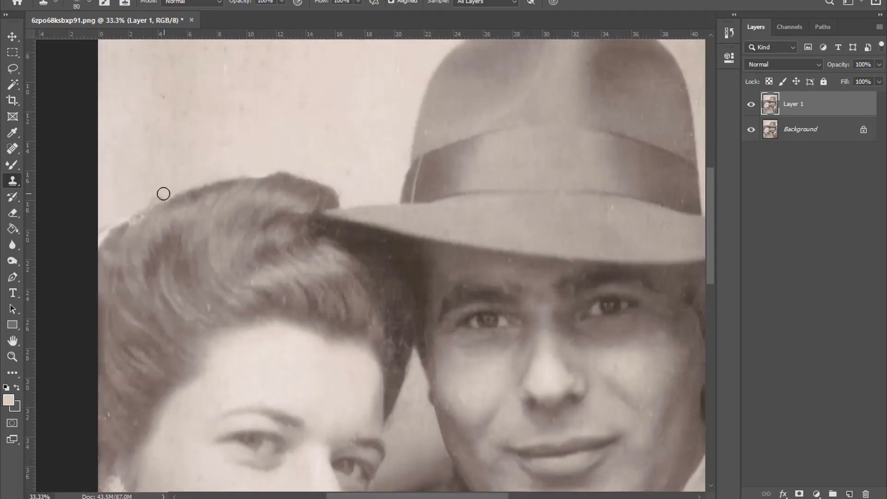
pyautogui.scroll(-1, 174, 208)
pyautogui.press(']')
pyautogui.press(']')
pyautogui.press(']')
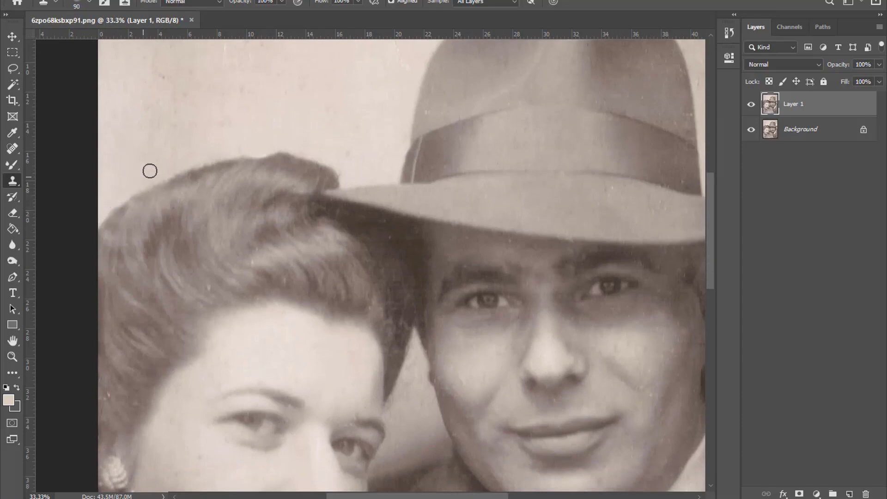
pyautogui.scroll(1, 162, 103)
pyautogui.scroll(4, 297, 151)
pyautogui.press(']')
pyautogui.press(']')
pyautogui.press(']')
pyautogui.hotkey('ctrl', '-')
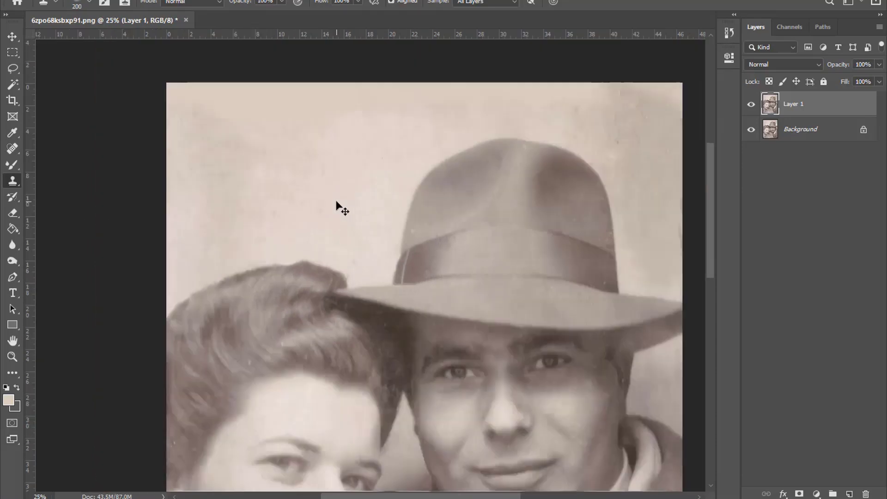
pyautogui.moveTo(336, 202); pyautogui.dragTo(332, 199)
# - Spot-heal the dark blemishes on the woman's cheek and jaw
pyautogui.press('j')
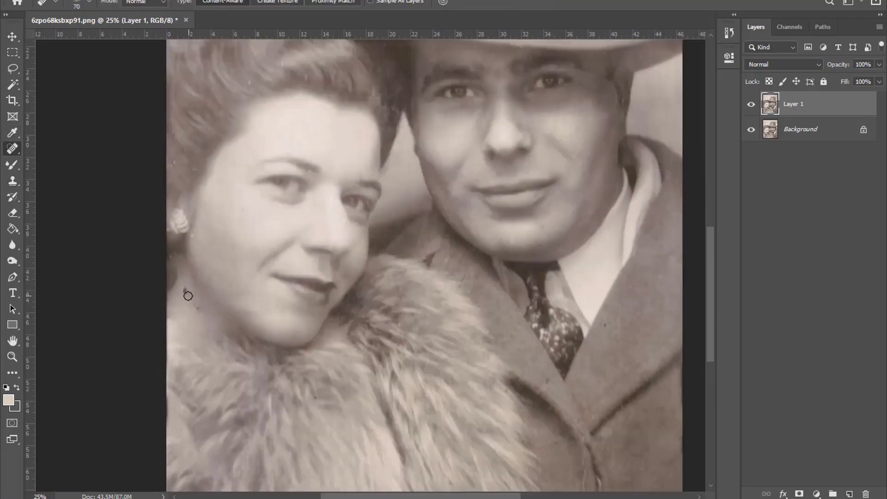
pyautogui.moveTo(200, 307); pyautogui.dragTo(185, 289)
pyautogui.click(193, 237)
pyautogui.press('[')
pyautogui.press('[')
pyautogui.press('[')
pyautogui.scroll(1, 574, 125)
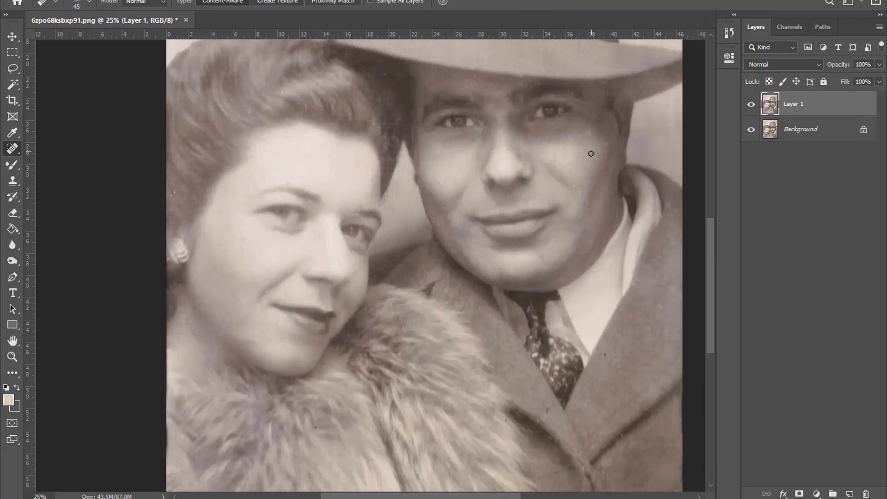
pyautogui.scroll(2, 506, 140)
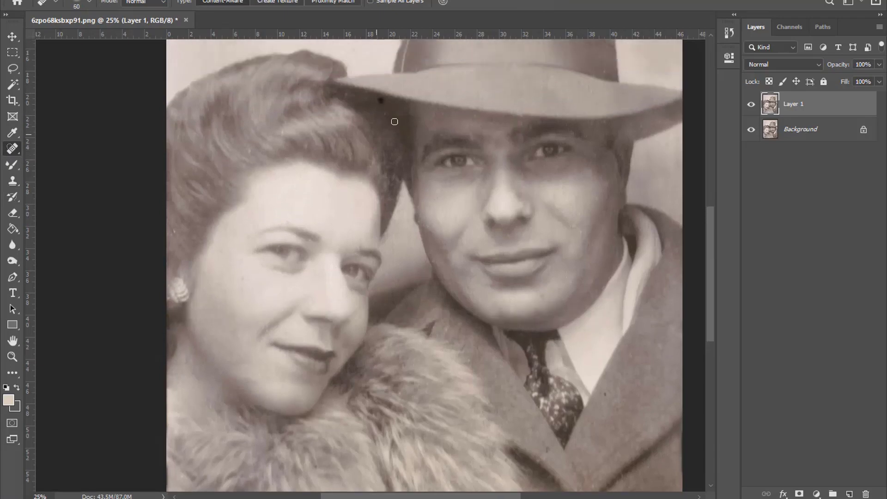
pyautogui.hotkey('ctrl', '-')
pyautogui.hotkey('ctrl', '-')
# - Duplicate the layer, apply High Pass at 9.8 px, and blend it as Soft Light
pyautogui.hotkey('ctrl', 'j')
pyautogui.hotkey('ctrl', 'j')
pyautogui.hotkey('alt', 't')
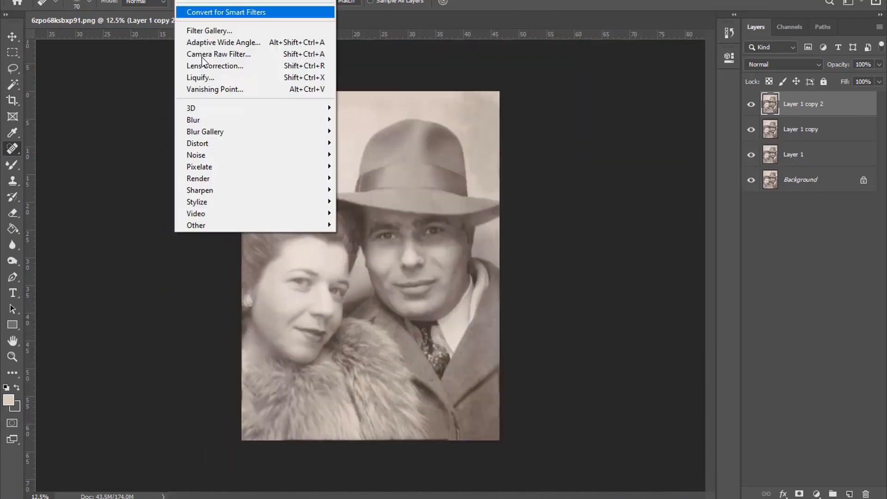
pyautogui.click(362, 232)
pyautogui.moveTo(413, 71); pyautogui.dragTo(630, 87)
pyautogui.moveTo(578, 267); pyautogui.dragTo(595, 266)
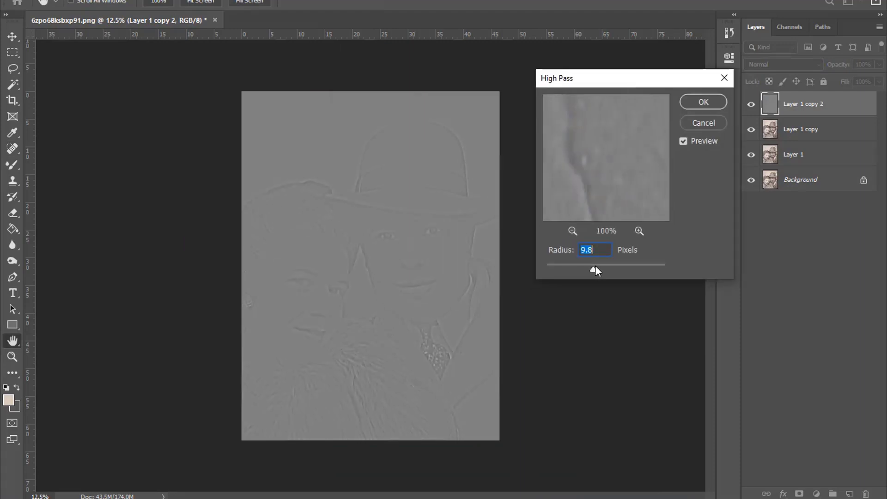
pyautogui.press('Return')
pyautogui.click(784, 65)
pyautogui.click(766, 210)
# - Stamp the sharpened result, delete the leftover layer copies, and duplicate the merged layer
pyautogui.press('z')
pyautogui.click(212, 330)
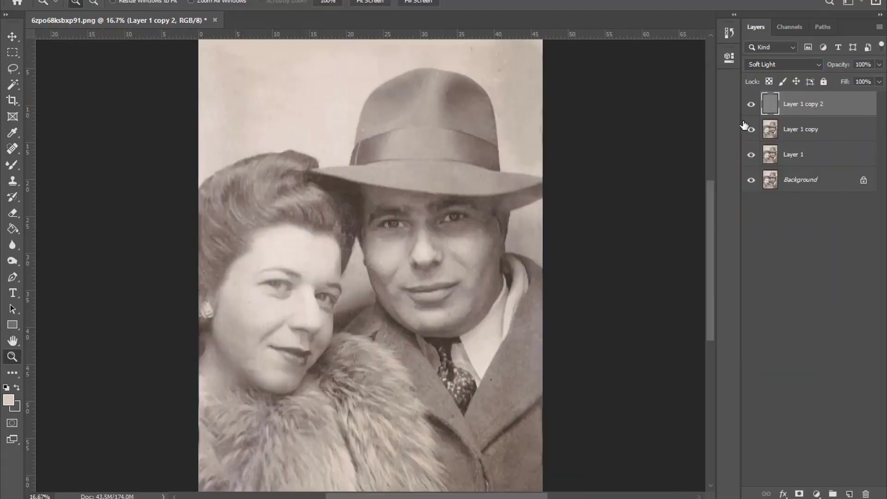
pyautogui.hotkey('ctrl', 'j')
pyautogui.keyDown('shift'); pyautogui.click(807, 154); pyautogui.keyUp('shift')
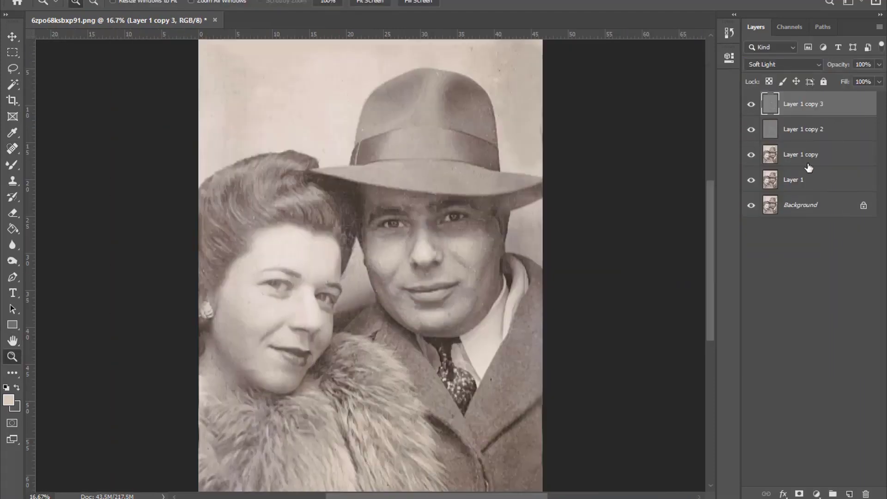
pyautogui.rightClick(807, 157)
pyautogui.click(669, 344)
pyautogui.hotkey('ctrl', 'j')
pyautogui.click(364, 257)
# - With the Mixer Brush, blend the grainy skin on the man's cheeks and under his eye
pyautogui.press('b')
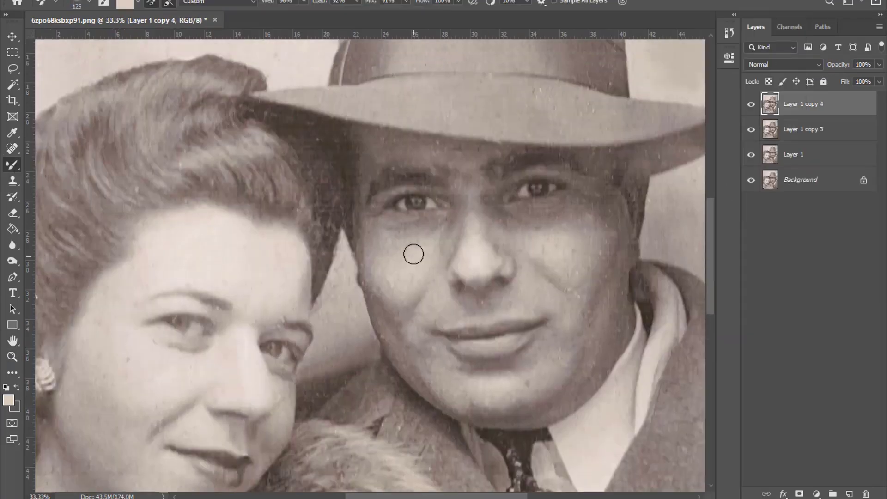
pyautogui.scroll(2, 397, 217)
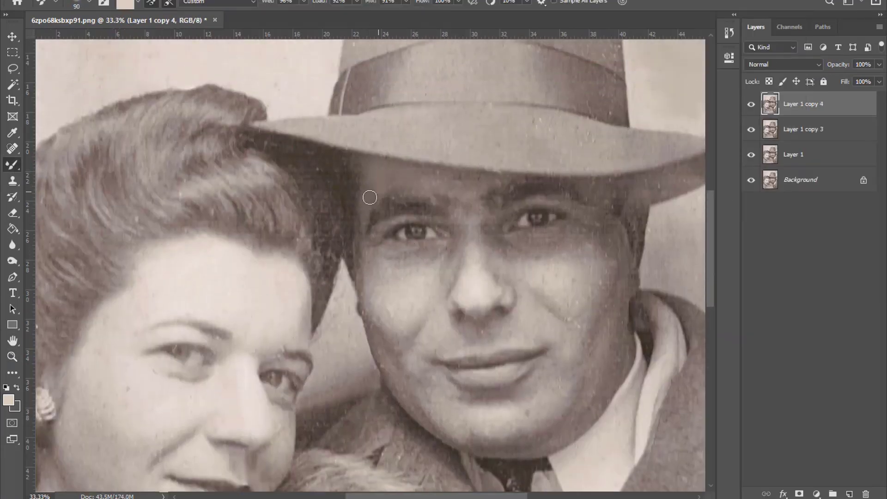
pyautogui.press('[')
pyautogui.press('[')
pyautogui.press('[')
pyautogui.press(']')
pyautogui.press(']')
pyautogui.press(']')
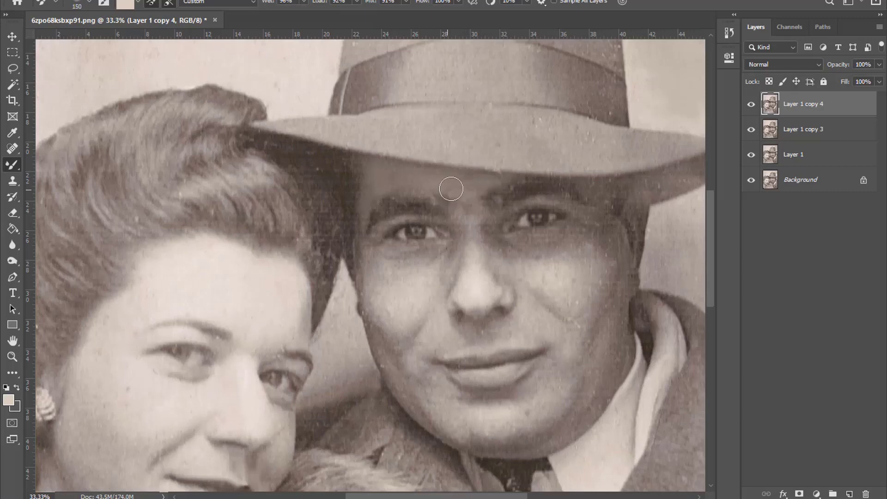
pyautogui.press('[')
pyautogui.scroll(1, 471, 185)
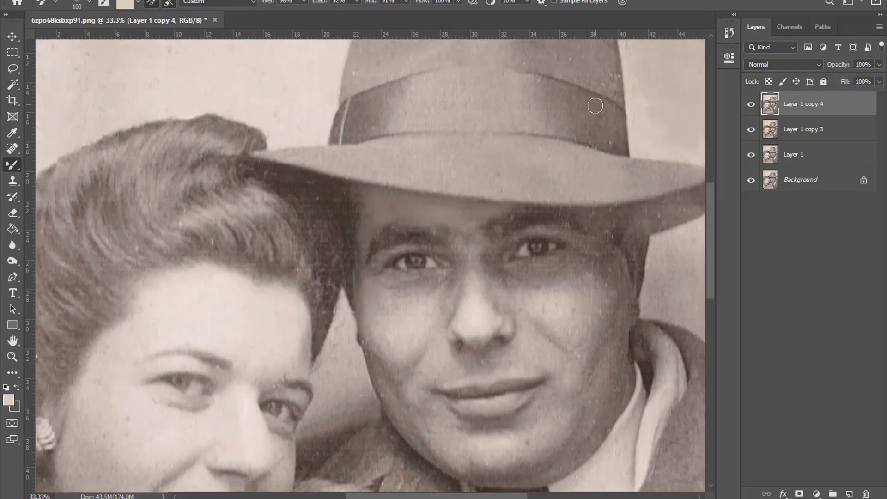
pyautogui.scroll(1, 595, 106)
pyautogui.press(']')
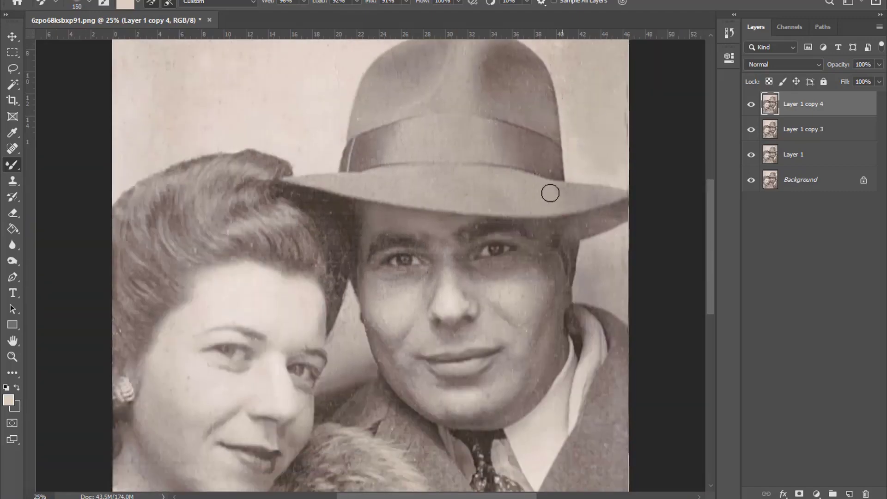
pyautogui.moveTo(360, 100); pyautogui.dragTo(606, 292)
pyautogui.press(']')
pyautogui.press('[')
pyautogui.press('[')
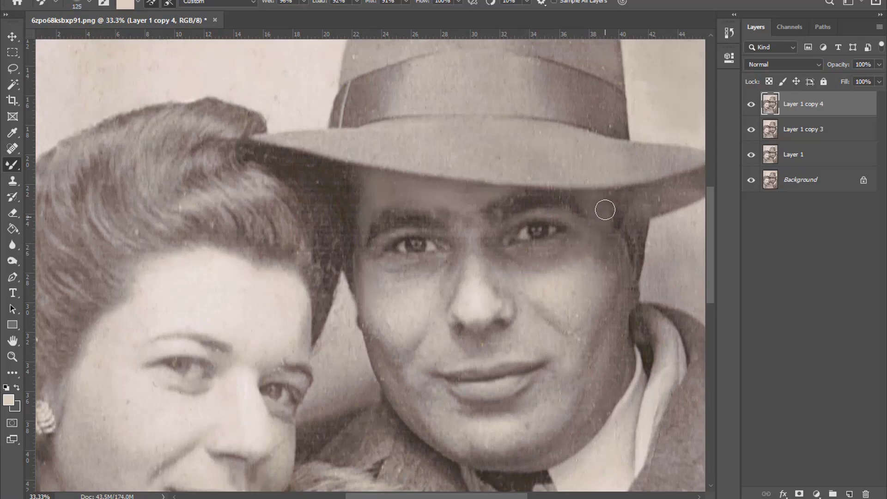
pyautogui.press(']')
pyautogui.press(']')
pyautogui.press(']')
# - Smooth the skin around the man's mouth and lower face with a smaller brush
pyautogui.scroll(-1, 600, 273)
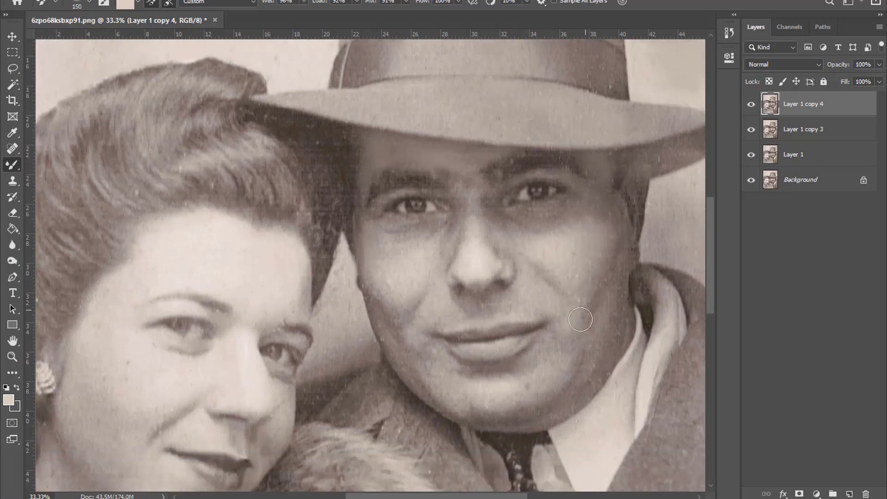
pyautogui.scroll(-1, 599, 300)
pyautogui.press('[')
pyautogui.press('[')
pyautogui.press('[')
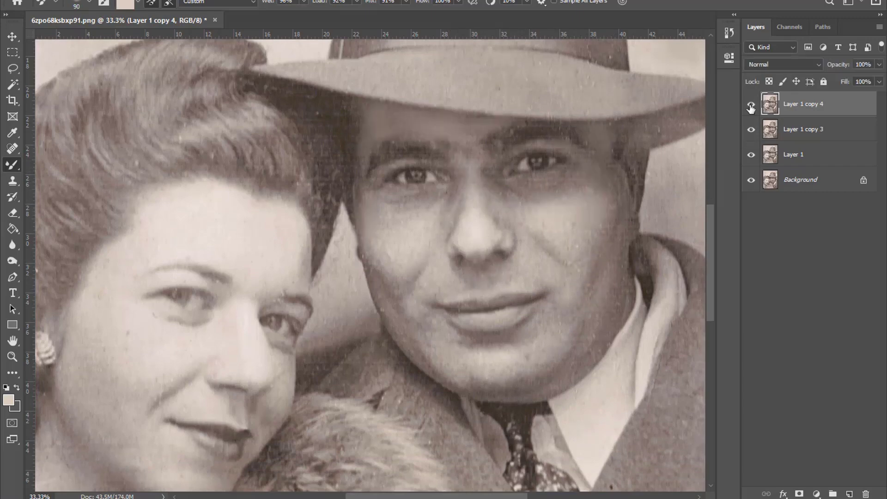
pyautogui.press('[')
pyautogui.press('[')
pyautogui.press(']')
pyautogui.scroll(-1, 398, 252)
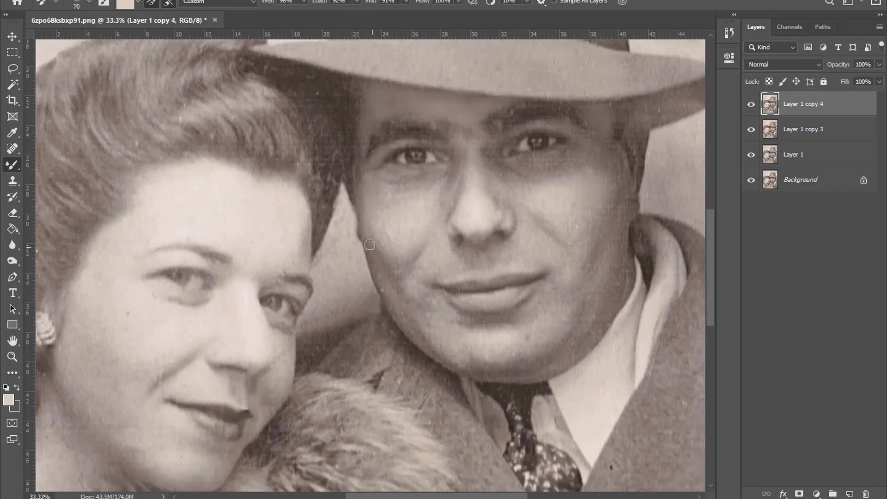
pyautogui.press('[')
pyautogui.press('[')
pyautogui.scroll(-2, 379, 223)
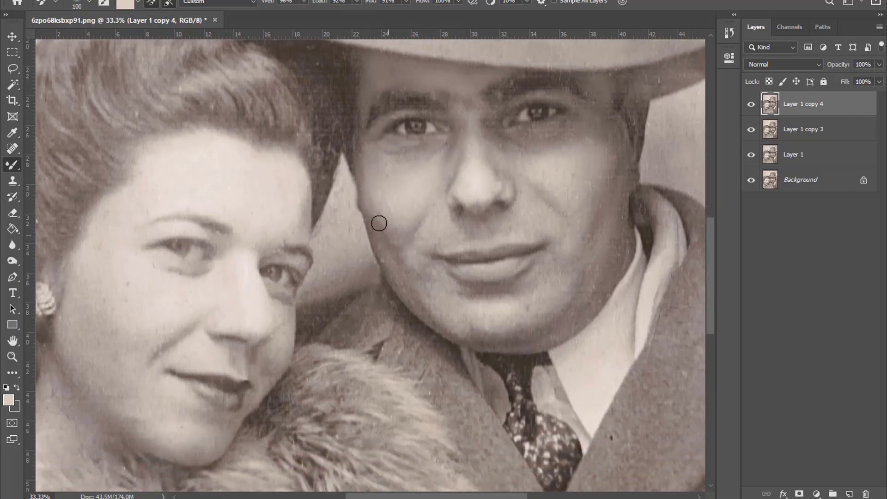
pyautogui.press('[')
pyautogui.press('[')
pyautogui.press('[')
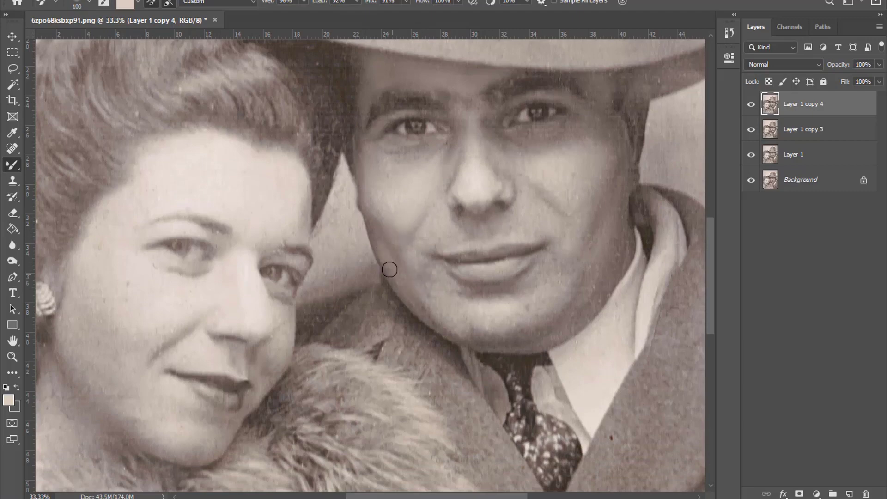
pyautogui.press(']')
pyautogui.press(']')
pyautogui.press(']')
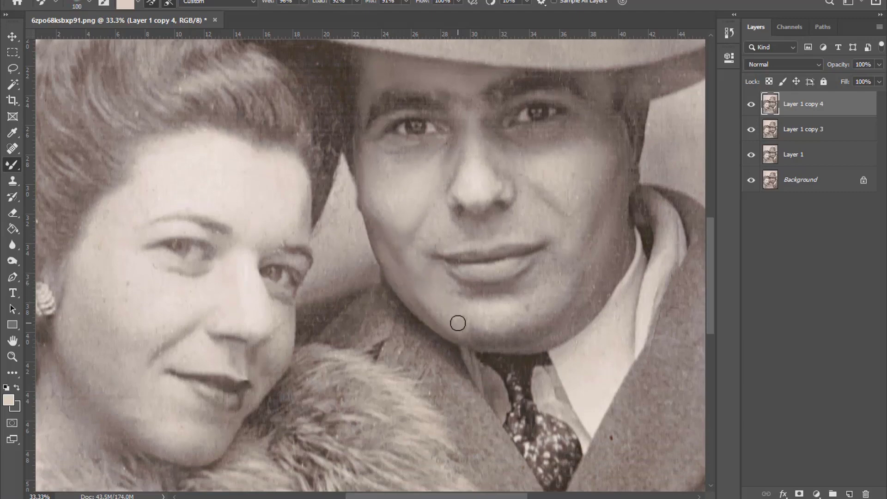
pyautogui.press(']')
pyautogui.press(']')
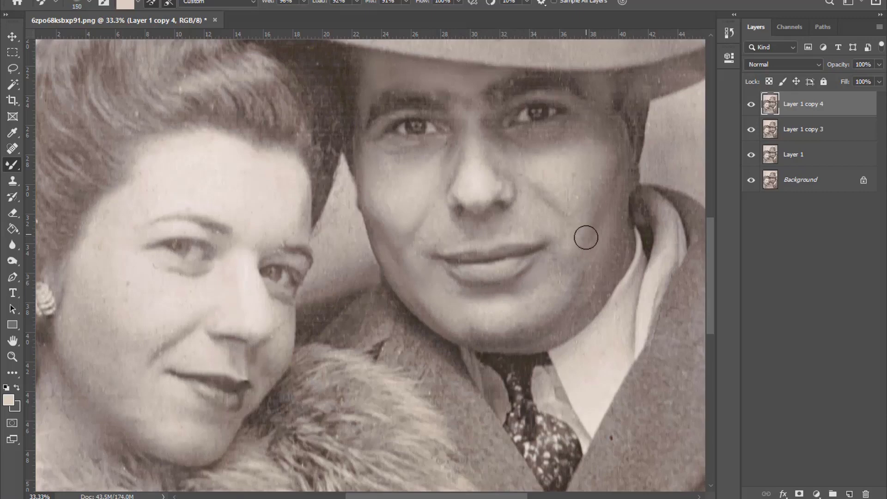
pyautogui.scroll(-1, 582, 265)
# - Blend the man's jaw and cheek, then zoom out to check the whole portrait
pyautogui.press('[')
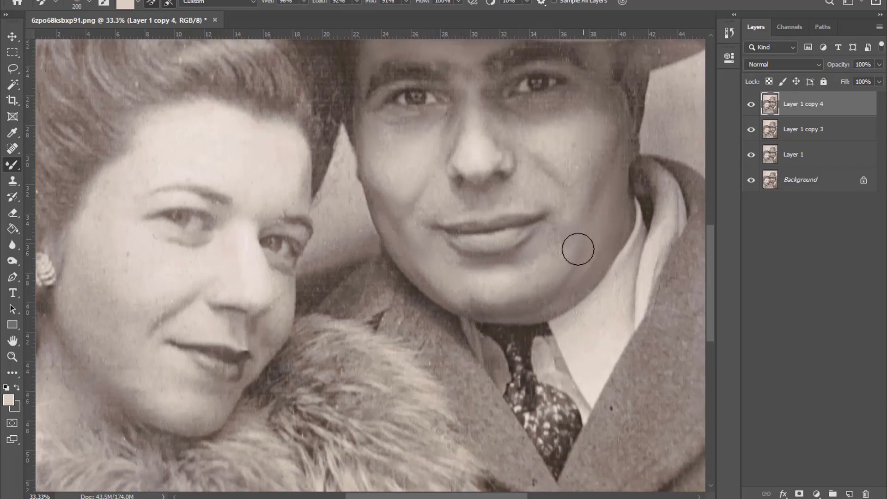
pyautogui.scroll(1, 598, 245)
pyautogui.press(']')
pyautogui.press(']')
pyautogui.press(']')
pyautogui.press('[')
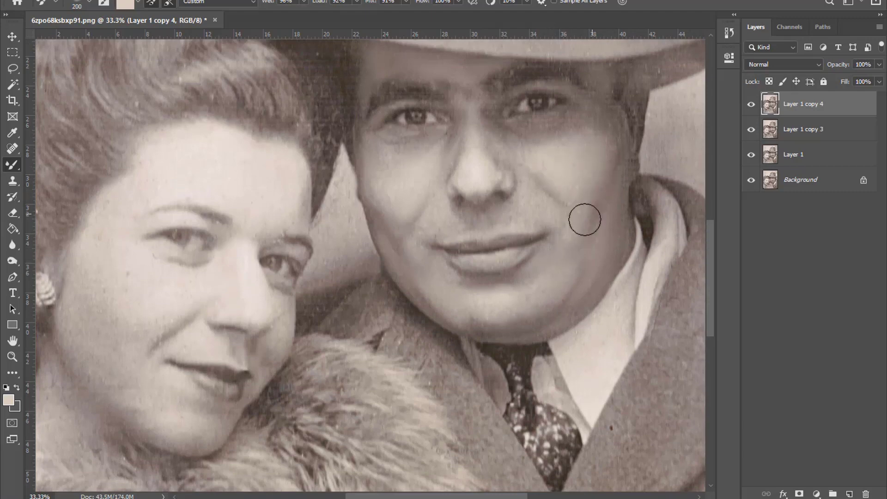
pyautogui.press('[')
pyautogui.press('[')
pyautogui.press('[')
pyautogui.scroll(1, 616, 161)
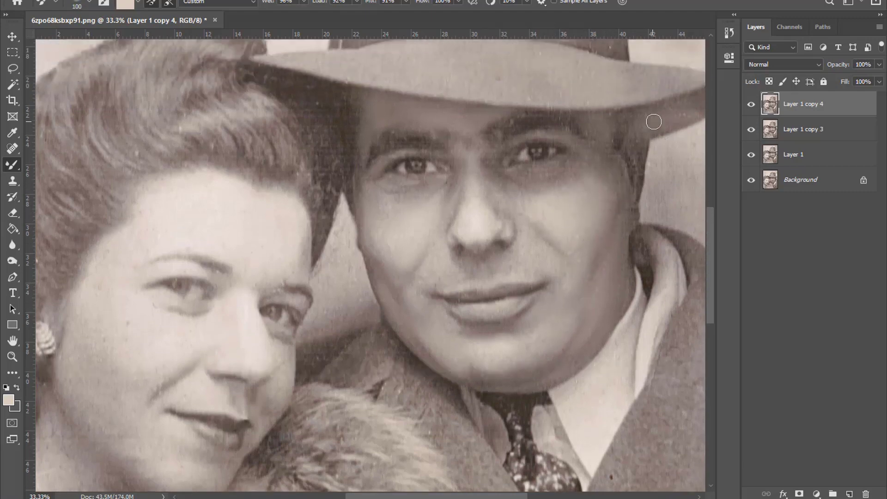
pyautogui.hotkey('ctrl', '-')
pyautogui.press('[')
pyautogui.scroll(-1, 532, 184)
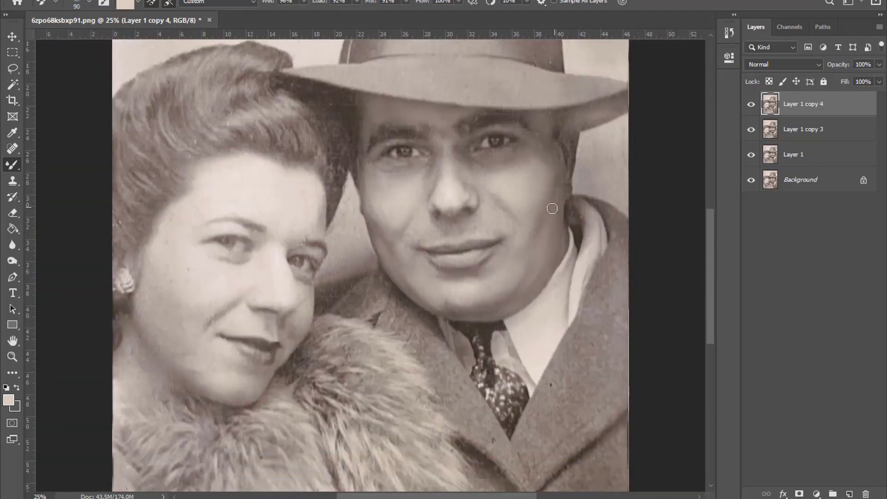
pyautogui.press(']')
# - Set Mixer Brush Load and Mix to 100% and blend the woman's forehead and cheek
pyautogui.moveTo(356, 2)
pyautogui.mouseDown()
pyautogui.moveTo(370, 15)
pyautogui.moveTo(420, 16)
pyautogui.mouseUp()
pyautogui.hotkey('ctrl', '+')
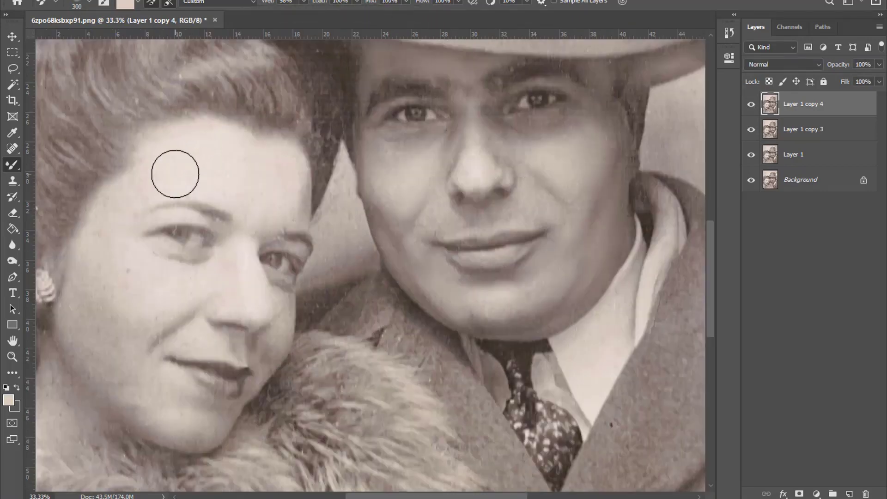
pyautogui.scroll(-1, 105, 212)
pyautogui.press(']')
pyautogui.press(']')
pyautogui.press(']')
pyautogui.press('[')
pyautogui.press('[')
pyautogui.press('[')
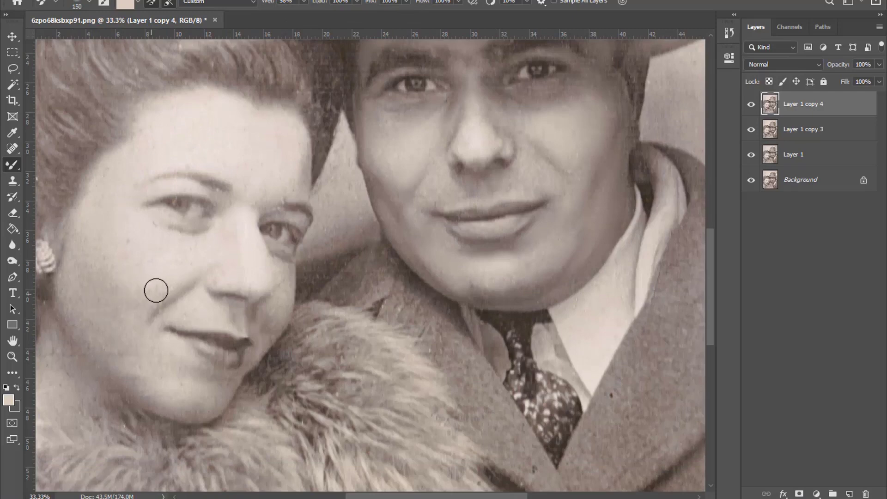
pyautogui.press('[')
pyautogui.press('[')
pyautogui.press('[')
pyautogui.press(']')
pyautogui.press(']')
pyautogui.press(']')
pyautogui.press(']')
pyautogui.scroll(1, 113, 231)
pyautogui.press('[')
pyautogui.press('[')
pyautogui.press('[')
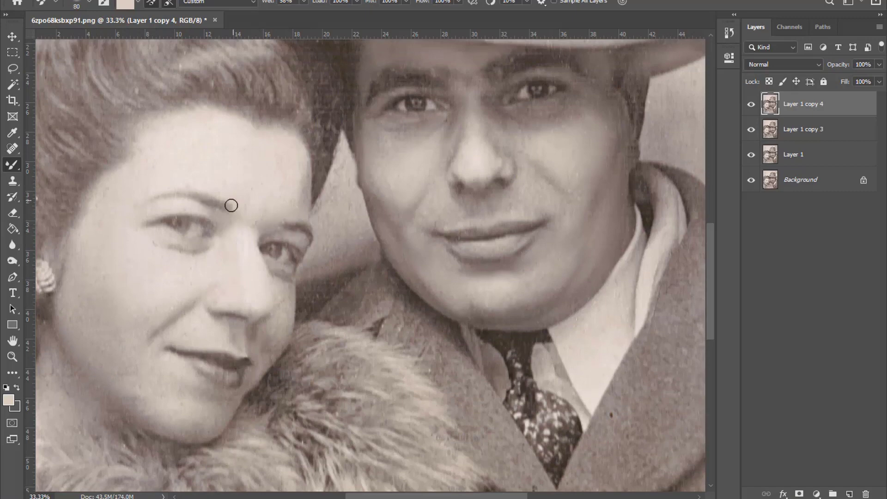
# - Smooth the grain along the woman's jaw and around her mouth
pyautogui.hotkey('ctrl', '-')
pyautogui.press(']')
pyautogui.press(']')
pyautogui.press(']')
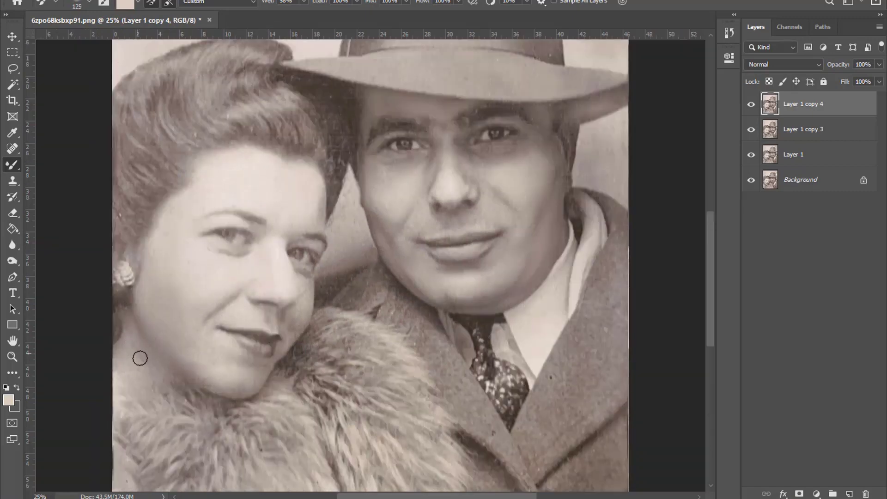
pyautogui.press(']')
pyautogui.hotkey('ctrl', '+')
pyautogui.press('[')
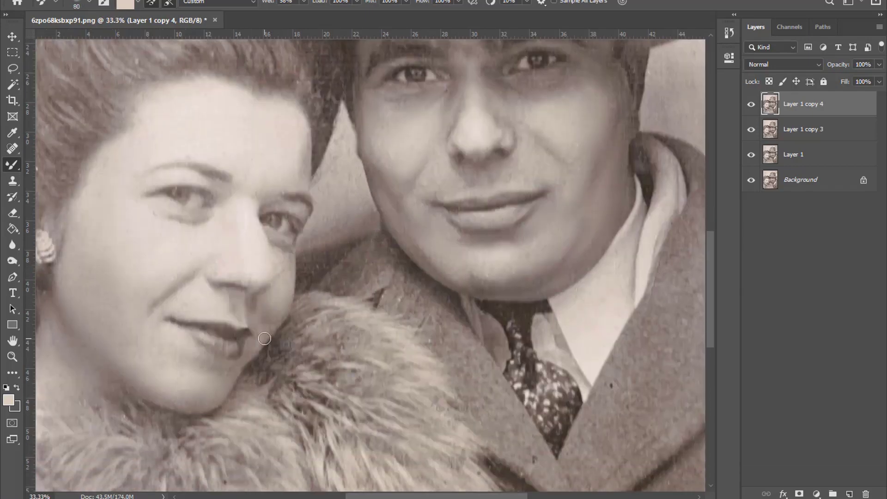
pyautogui.hotkey('ctrl', '+')
pyautogui.press(']')
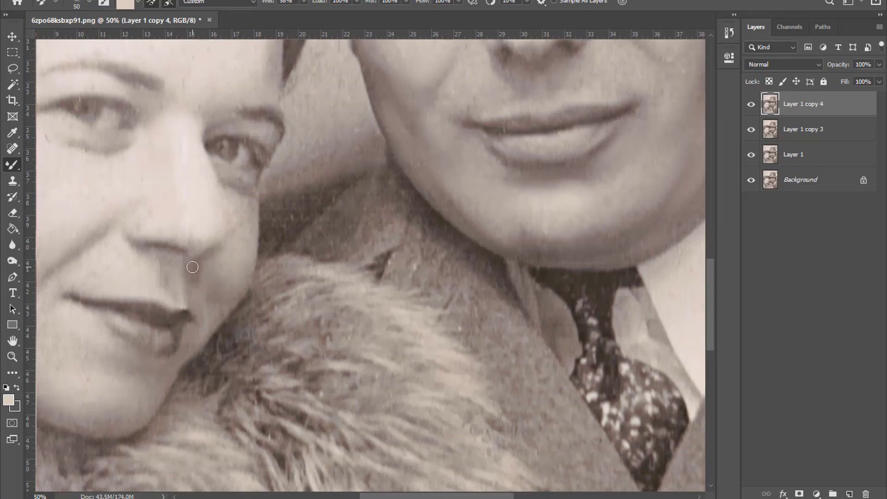
pyautogui.hotkey('ctrl', '-')
pyautogui.hotkey('ctrl', '-')
pyautogui.scroll(1, 231, 208)
pyautogui.scroll(1, 309, 178)
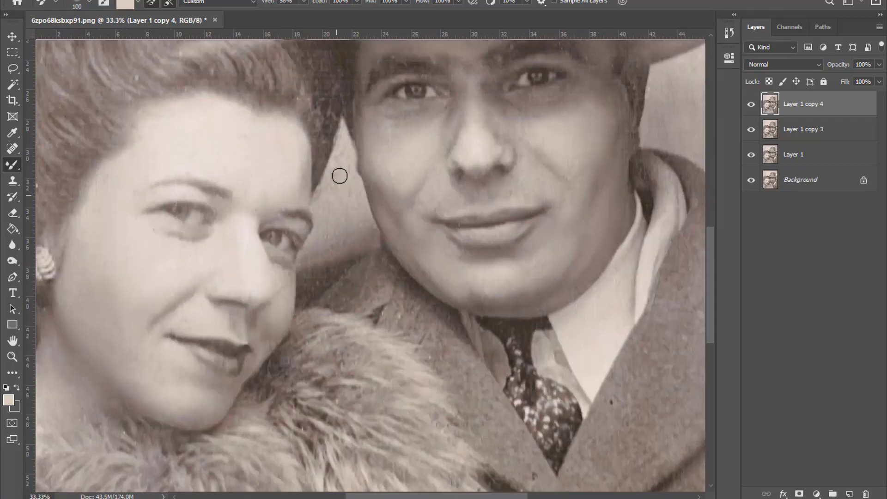
pyautogui.scroll(1, 319, 157)
pyautogui.scroll(1, 305, 146)
# - Soften the woman's hair and hairline up to the hat brim
pyautogui.press(']')
pyautogui.press(']')
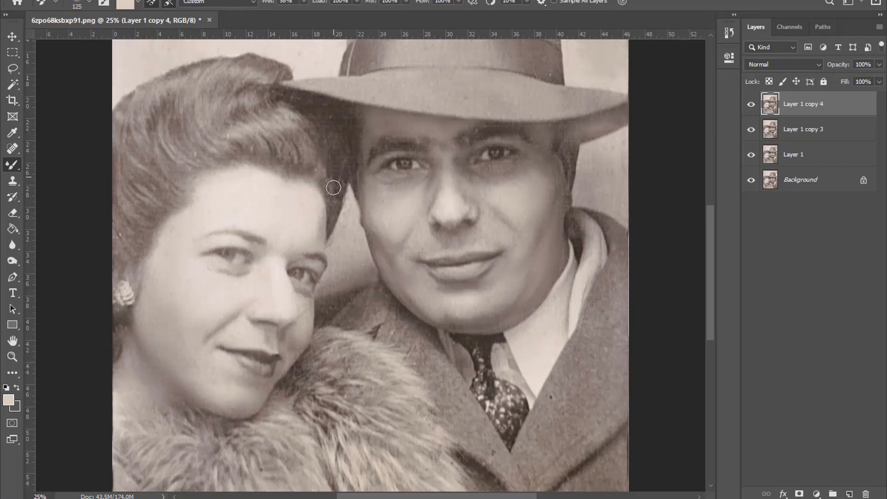
pyautogui.press('[')
pyautogui.press('[')
pyautogui.press('[')
pyautogui.press(']')
pyautogui.press(']')
pyautogui.press(']')
pyautogui.press(']')
pyautogui.press(']')
pyautogui.press('[')
pyautogui.hotkey('ctrl', '-')
pyautogui.hotkey('ctrl', '+')
# - Smear the fur collar over the shoulder with a large brush, extending to the lower coat
pyautogui.press(']')
pyautogui.press(']')
pyautogui.press(']')
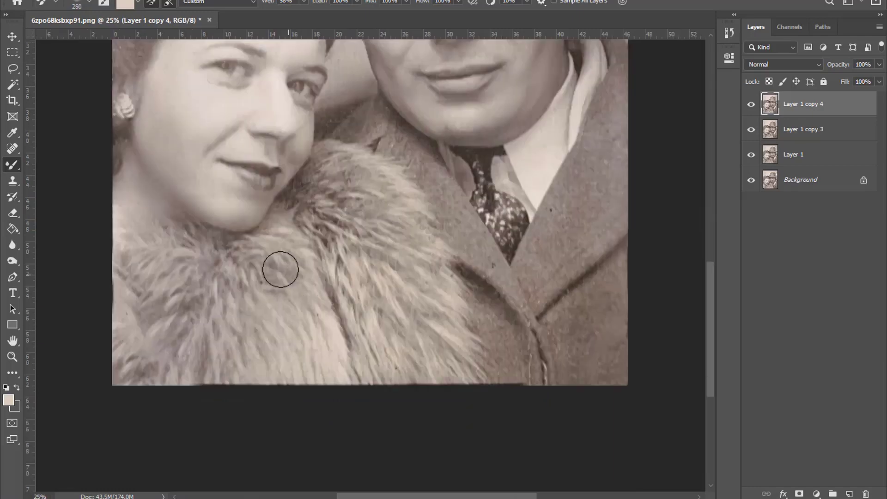
pyautogui.press(']')
pyautogui.press(']')
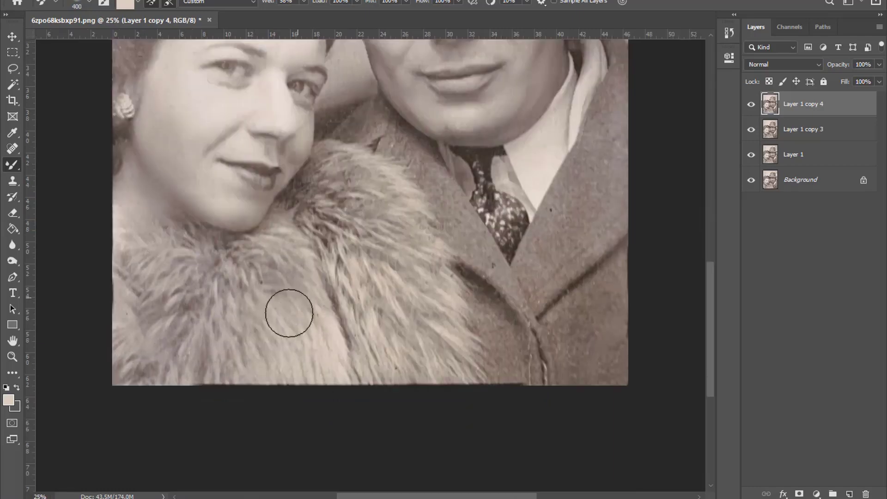
pyautogui.moveTo(305, 204)
pyautogui.mouseDown()
pyautogui.moveTo(372, 232)
pyautogui.moveTo(353, 283)
pyautogui.moveTo(416, 277)
pyautogui.moveTo(183, 255)
pyautogui.mouseUp()
pyautogui.press(']')
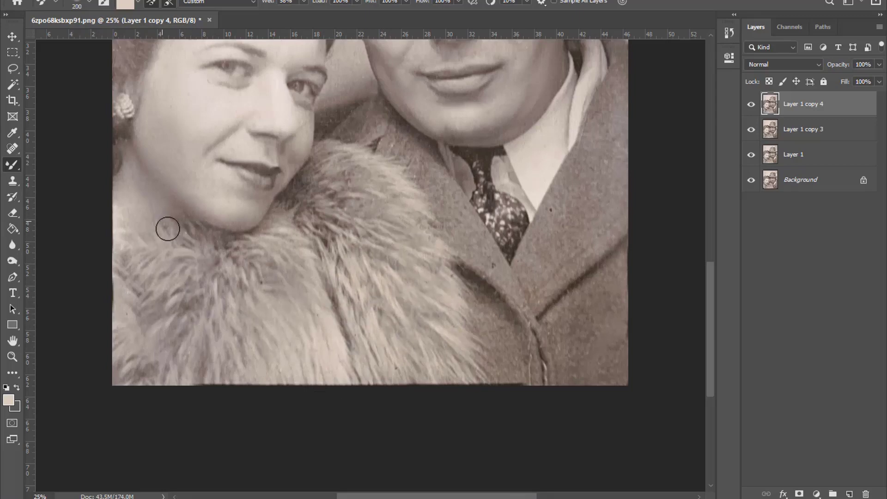
pyautogui.moveTo(184, 255)
pyautogui.mouseDown()
pyautogui.moveTo(133, 261)
pyautogui.moveTo(279, 266)
pyautogui.moveTo(382, 292)
pyautogui.mouseUp()
pyautogui.press(']')
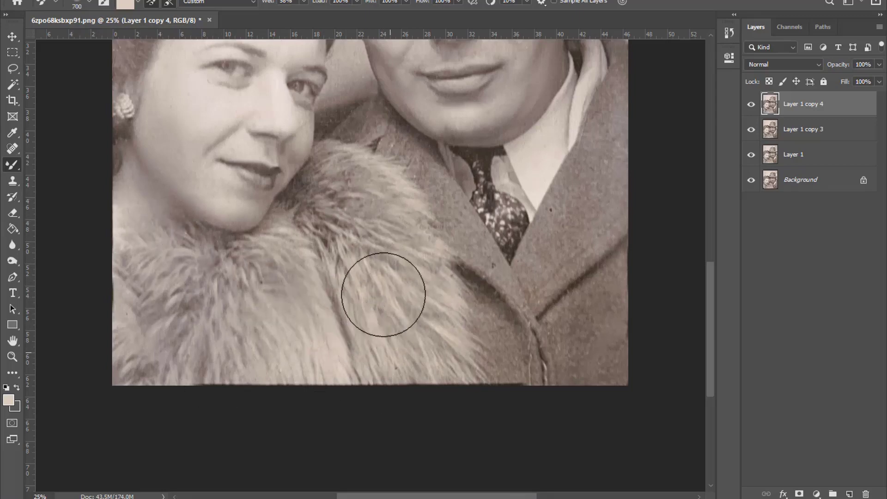
pyautogui.press('[')
pyautogui.press('[')
pyautogui.press('[')
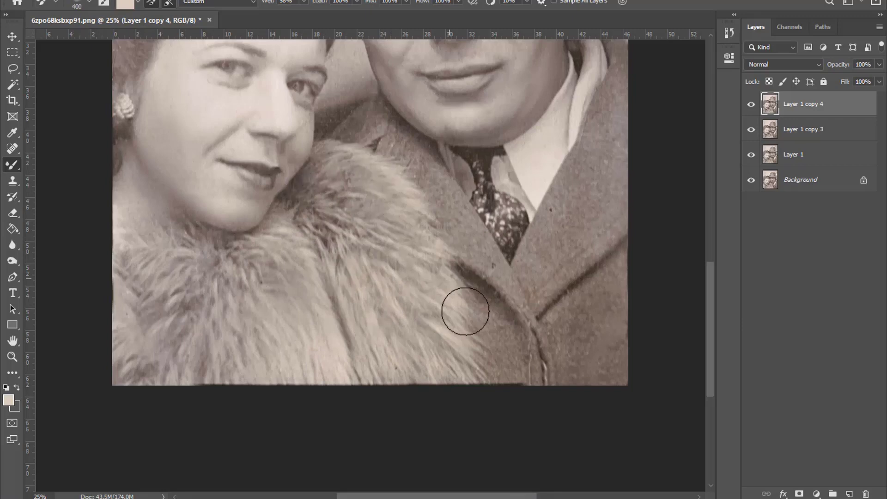
pyautogui.moveTo(464, 309); pyautogui.dragTo(599, 362)
pyautogui.press(']')
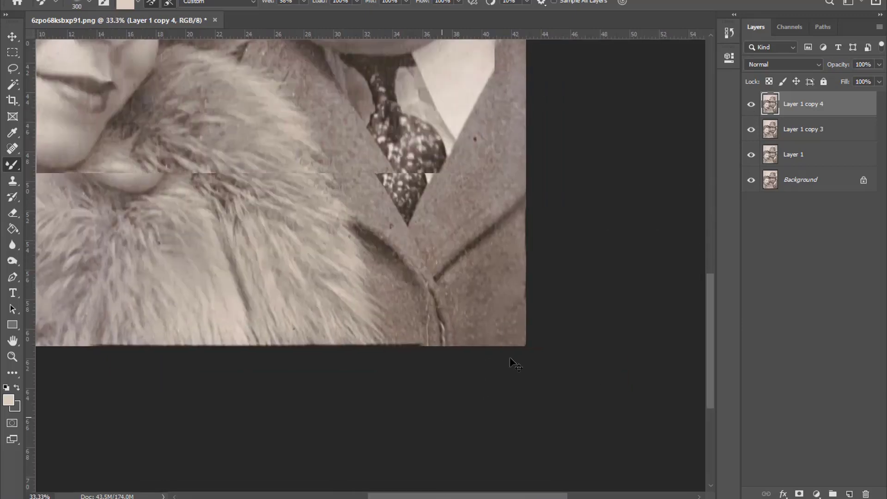
pyautogui.scroll(2, 440, 351)
# - Heal the thin white scratch along the coat seam with the Spot Healing Brush
pyautogui.rightClick(12, 148)
pyautogui.click(91, 152)
pyautogui.moveTo(489, 316); pyautogui.dragTo(485, 372)
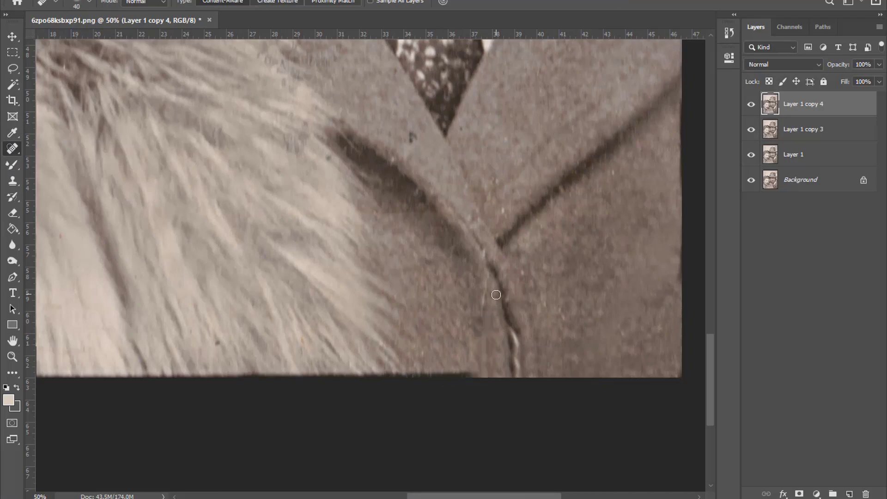
pyautogui.moveTo(485, 273); pyautogui.dragTo(482, 312)
pyautogui.moveTo(482, 342); pyautogui.dragTo(483, 368)
pyautogui.press('[')
# - Clone clean coat fabric over the dark speck on the coat lapel
pyautogui.press('s')
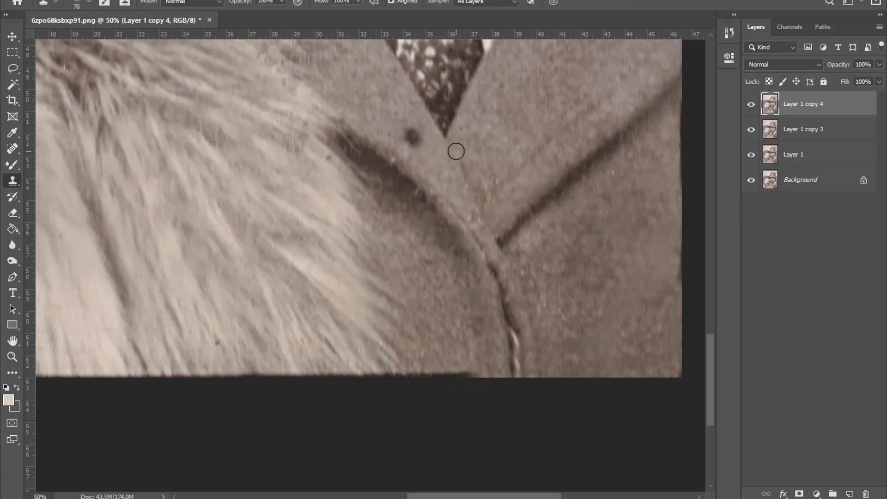
pyautogui.keyDown('alt'); pyautogui.click(455, 148); pyautogui.keyUp('alt')
pyautogui.click(413, 137)
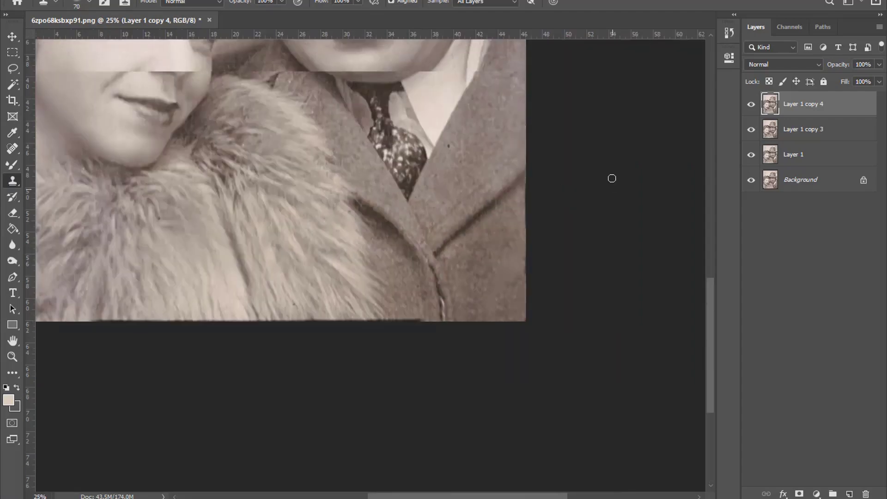
pyautogui.moveTo(625, 168); pyautogui.dragTo(491, 210)
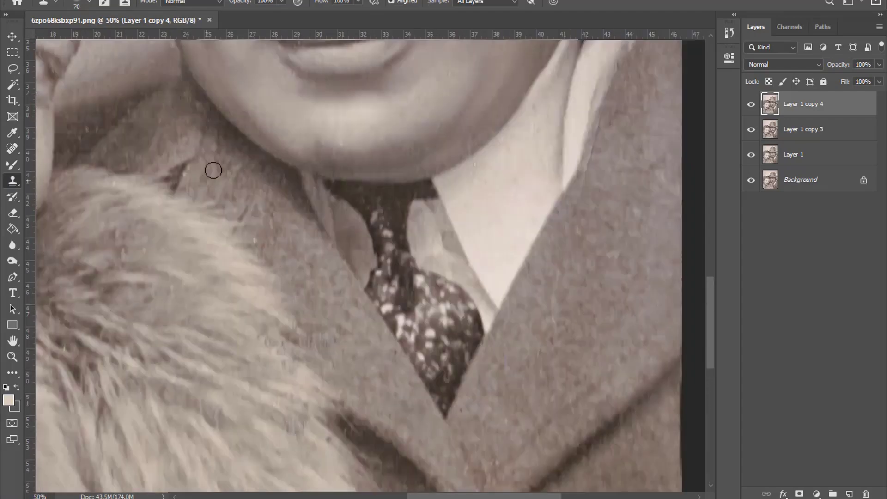
pyautogui.scroll(-3, 258, 241)
pyautogui.scroll(1, 259, 241)
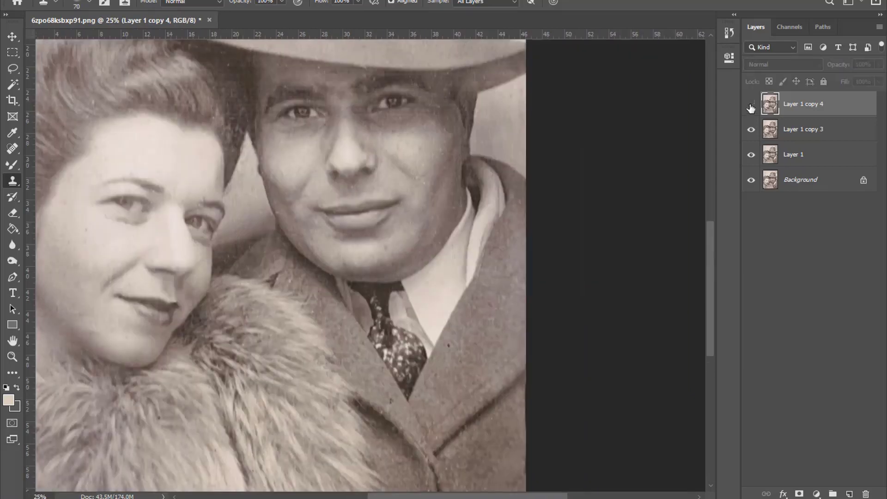
pyautogui.scroll(-1, 38, 340)
pyautogui.scroll(2, 303, 145)
pyautogui.scroll(1, 361, 178)
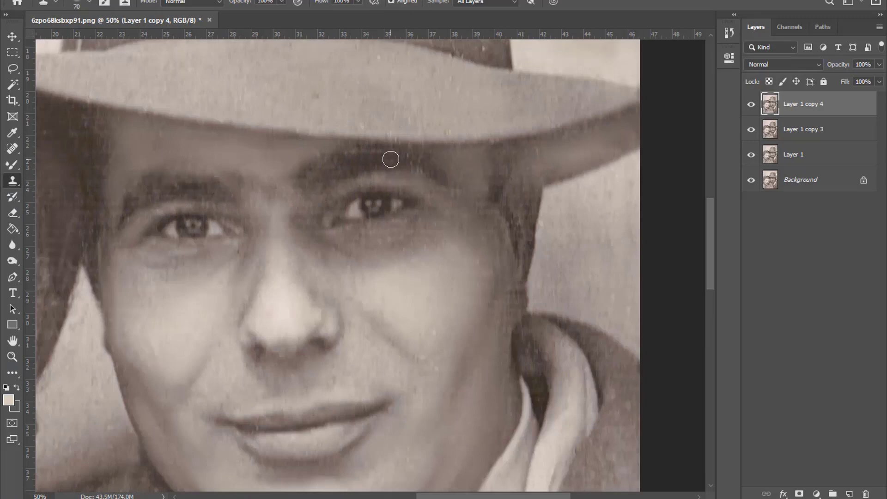
# - Touch up the man's brow and jaw, alternating between the Mixer Brush and Clone Stamp
pyautogui.scroll(-2, 508, 208)
pyautogui.press('b')
pyautogui.scroll(-1, 424, 273)
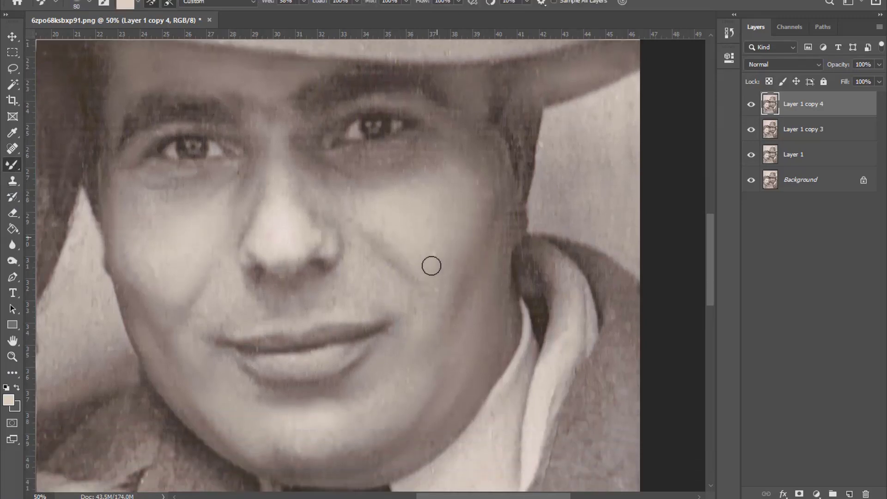
pyautogui.press(']')
pyautogui.hotkey('ctrl', '-')
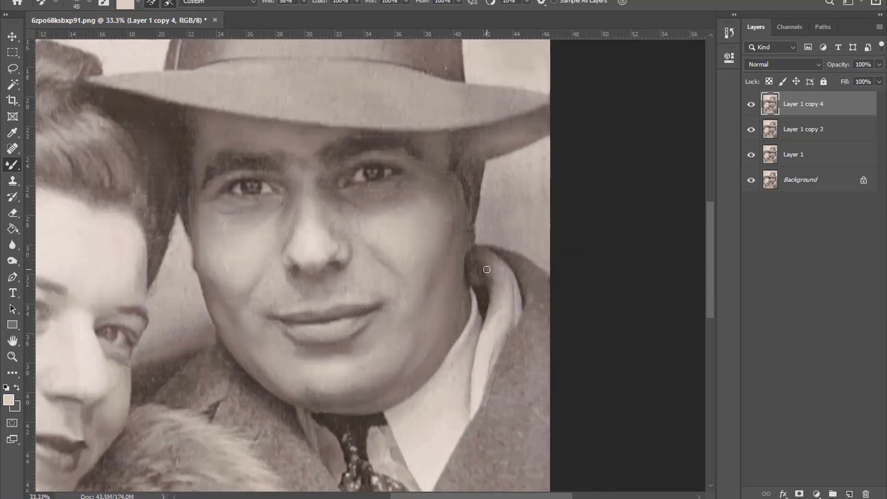
pyautogui.hotkey('ctrl', '-')
pyautogui.hotkey('ctrl', '+')
pyautogui.press('s')
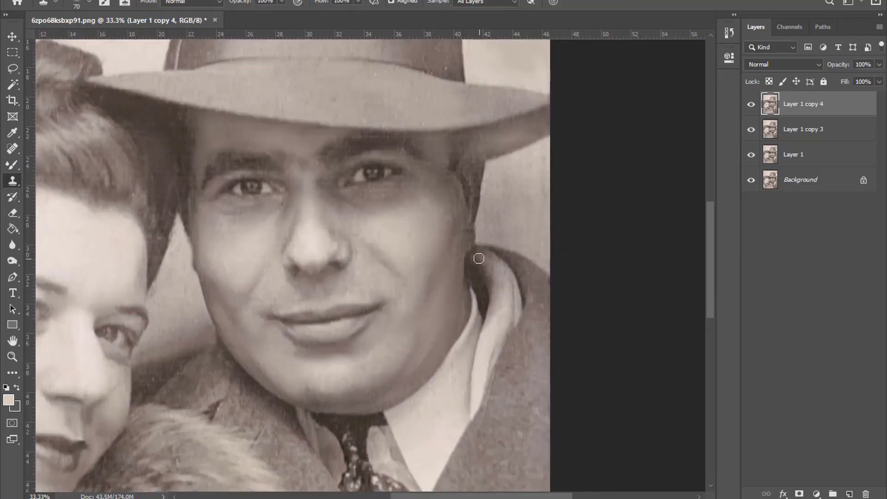
pyautogui.press('b')
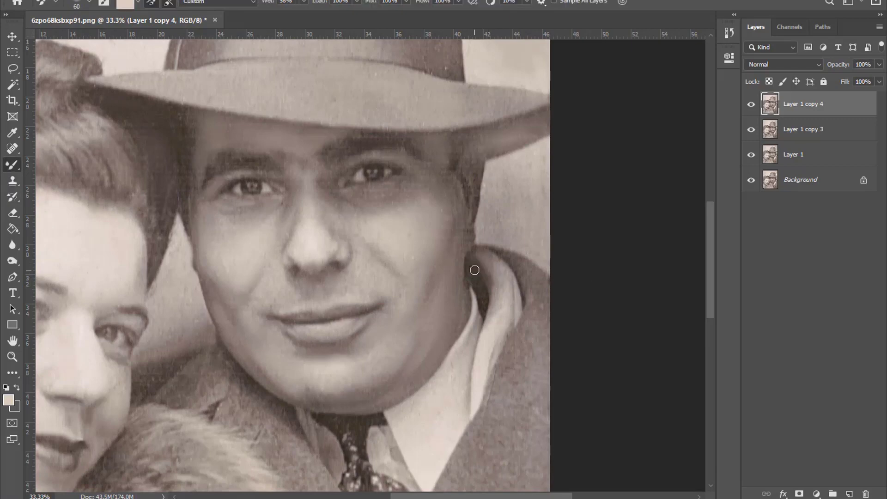
# - Turn off Layer 1, Layer 1 copy 3 and copy 4 to compare with the Background
pyautogui.hotkey('ctrl', '-')
pyautogui.hotkey('ctrl', '-')
pyautogui.hotkey('ctrl', '-')
pyautogui.moveTo(750, 154); pyautogui.dragTo(750, 106)
# - Duplicate the layer and apply Selective Color with Black at 10% for Neutrals and Blacks
pyautogui.hotkey('ctrl', '+')
pyautogui.hotkey('ctrl', '+')
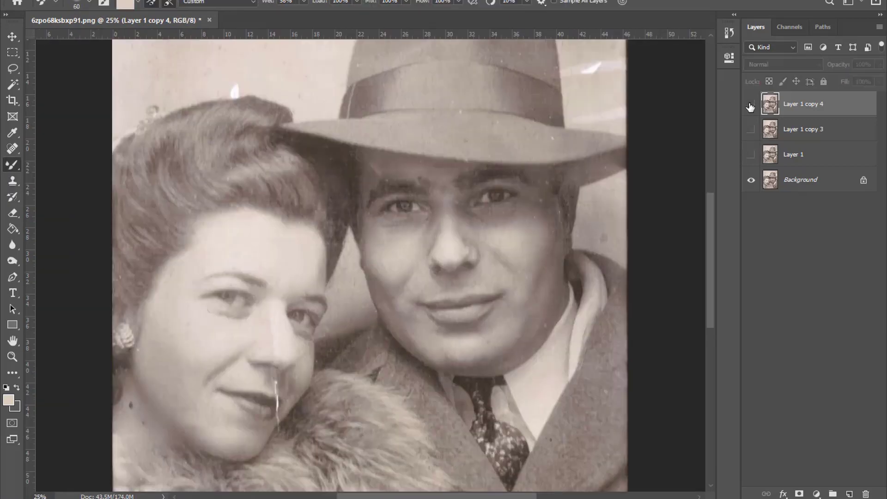
pyautogui.hotkey('ctrl', 'j')
pyautogui.hotkey('ctrl', '-')
pyautogui.click(237, 198)
pyautogui.click(709, 71)
pyautogui.click(703, 127)
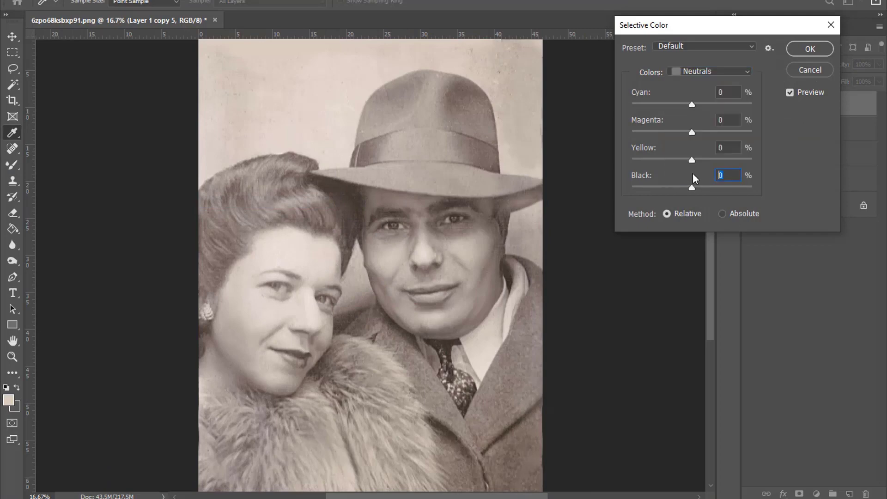
pyautogui.write('10')
pyautogui.click(705, 72)
pyautogui.click(695, 180)
pyautogui.write('10')
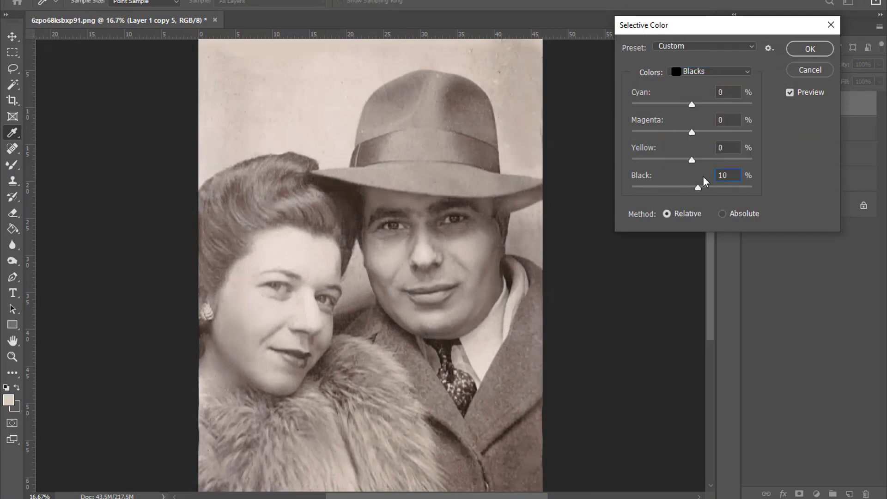
pyautogui.click(789, 93)
pyautogui.click(810, 49)
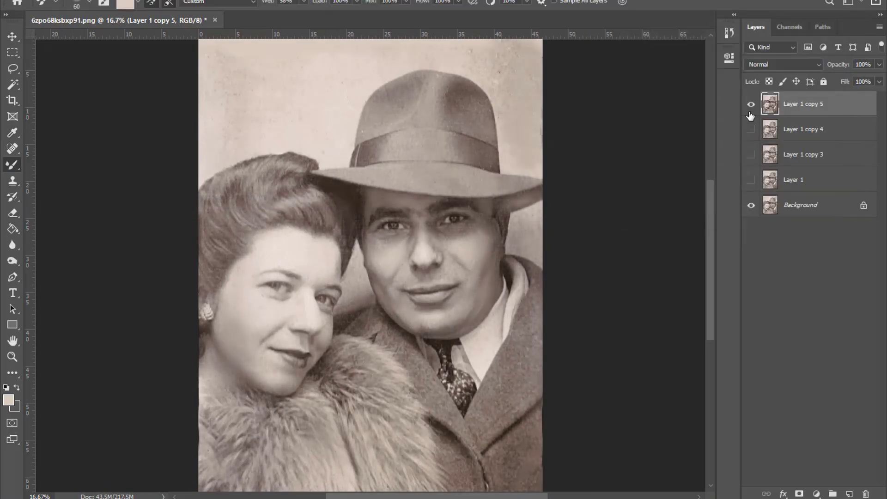
# - Duplicate the darkened layer to create Layer 1 copy 6
pyautogui.press('b')
pyautogui.scroll(1, 489, 181)
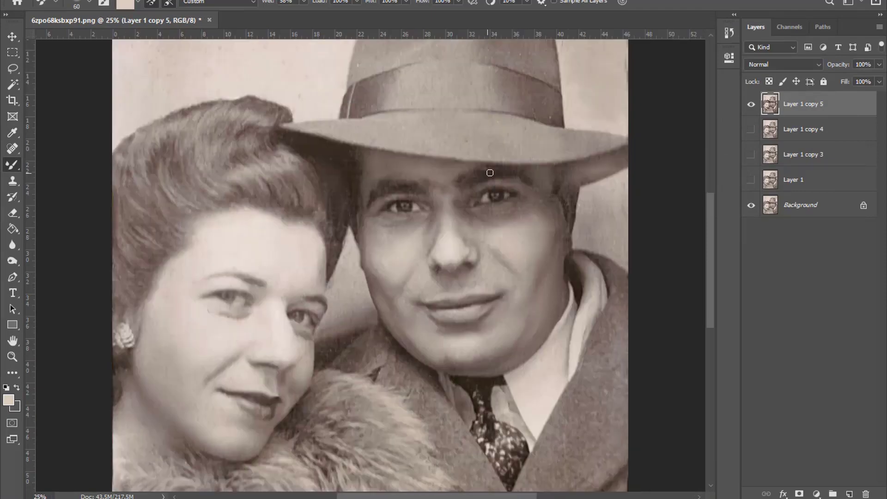
pyautogui.scroll(1, 699, 238)
pyautogui.scroll(-2, 584, 241)
pyautogui.scroll(1, 584, 242)
pyautogui.hotkey('ctrl', 'j')
# - Switch to the Burn tool and darken the woman's lash lines and eyebrow
pyautogui.press('o')
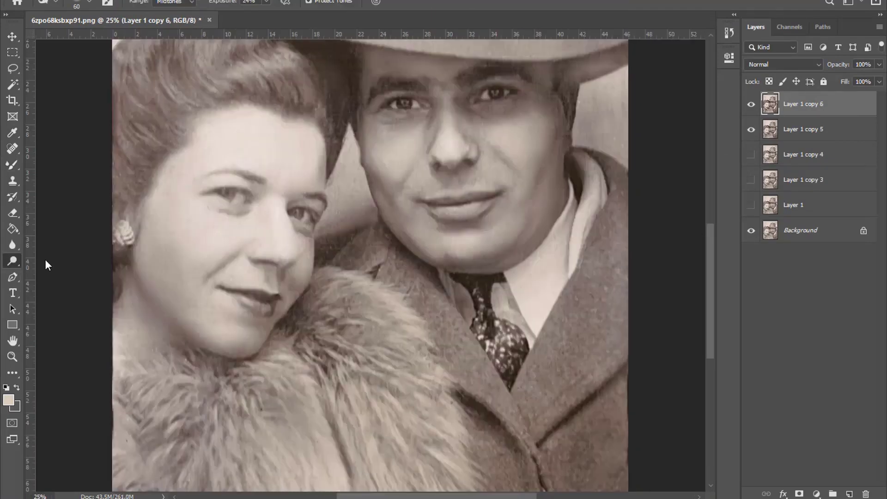
pyautogui.hotkey('ctrl', '+')
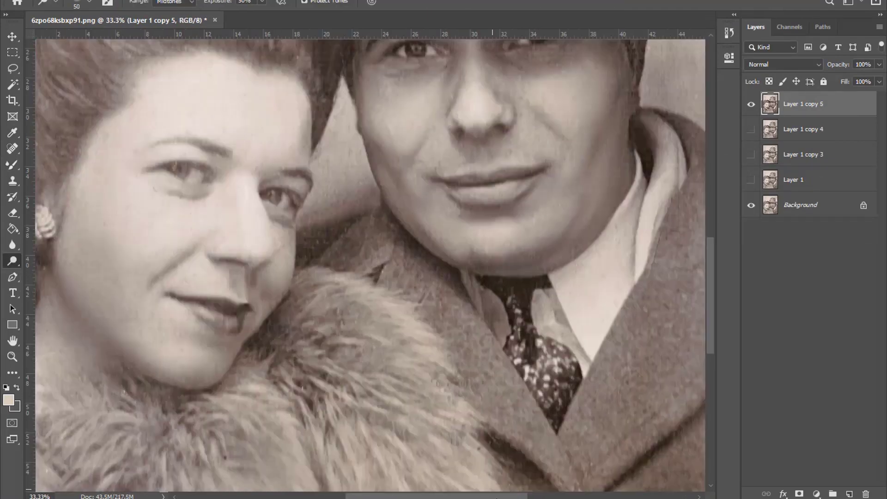
pyautogui.scroll(1, 437, 427)
pyautogui.hscroll(-2, 436, 427)
pyautogui.rightClick(13, 261)
pyautogui.click(46, 272)
pyautogui.scroll(1, 323, 258)
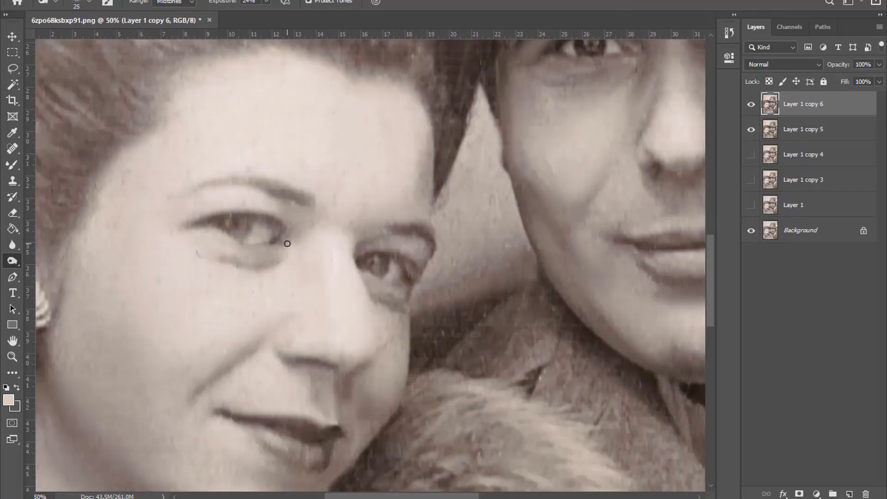
pyautogui.moveTo(287, 243); pyautogui.dragTo(203, 224)
pyautogui.moveTo(286, 192); pyautogui.dragTo(292, 194)
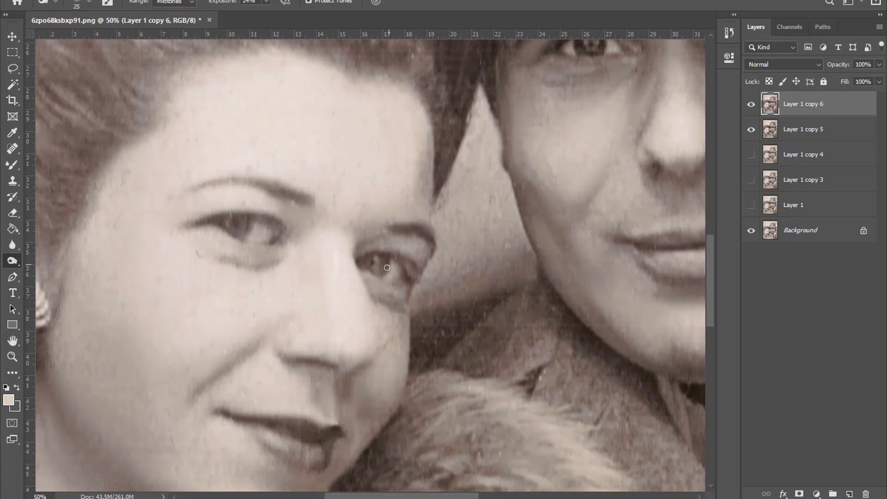
pyautogui.moveTo(380, 261); pyautogui.dragTo(422, 270)
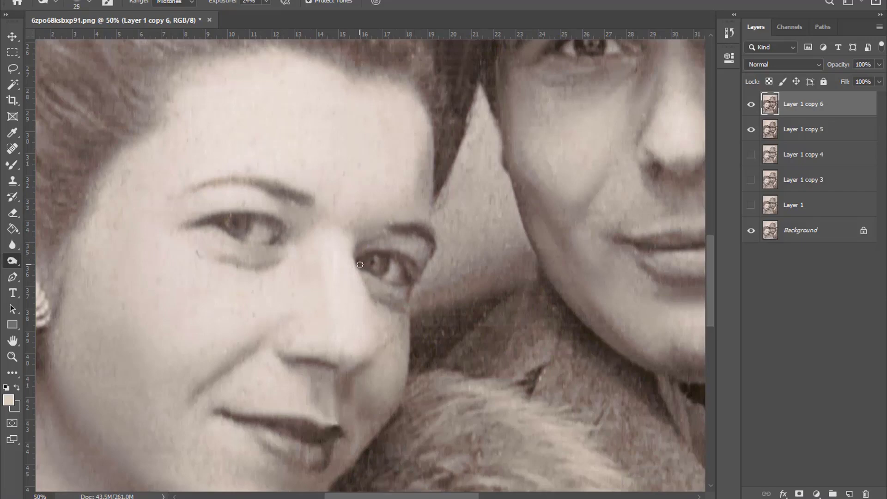
# - Darken the woman's lower lip and the area above her upper lip
pyautogui.scroll(-2, 392, 295)
pyautogui.scroll(-2, 324, 304)
pyautogui.press(']')
pyautogui.press(']')
pyautogui.press(']')
pyautogui.scroll(-2, 306, 324)
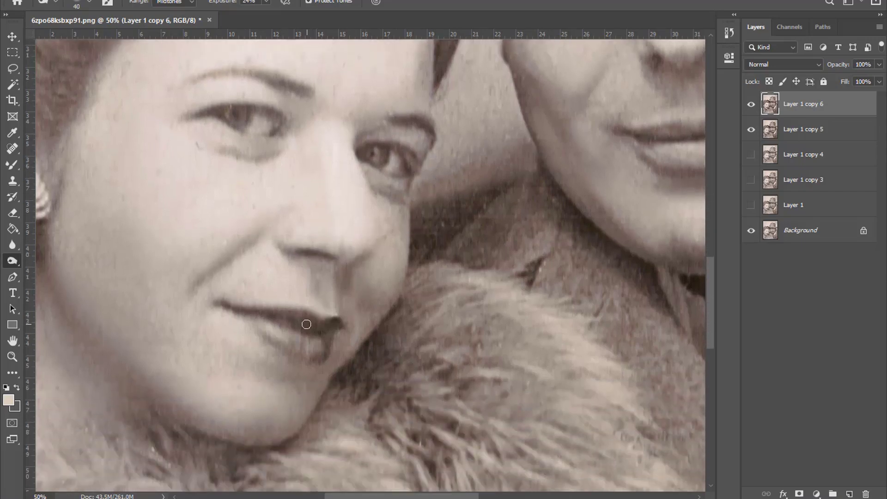
pyautogui.press('[')
pyautogui.press('[')
pyautogui.moveTo(282, 324); pyautogui.dragTo(236, 308)
pyautogui.press(']')
pyautogui.scroll(-2, 332, 319)
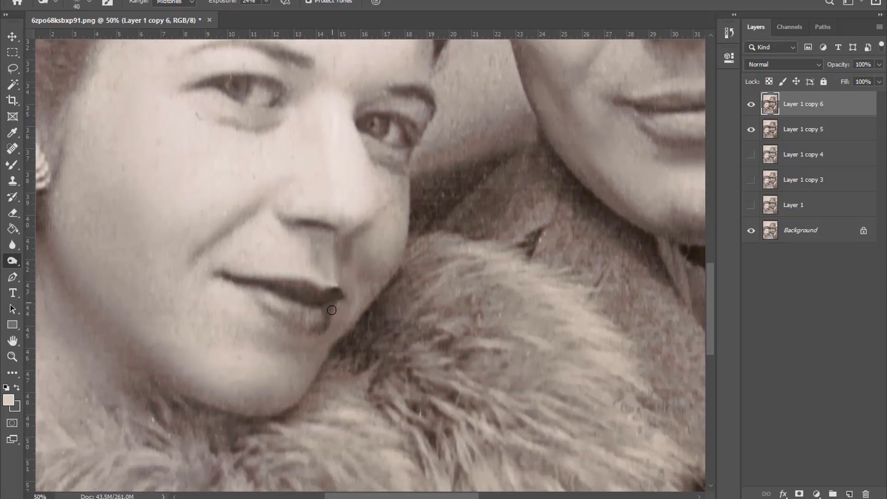
pyautogui.press(']')
pyautogui.press(']')
pyautogui.press(']')
pyautogui.moveTo(321, 245); pyautogui.dragTo(330, 265)
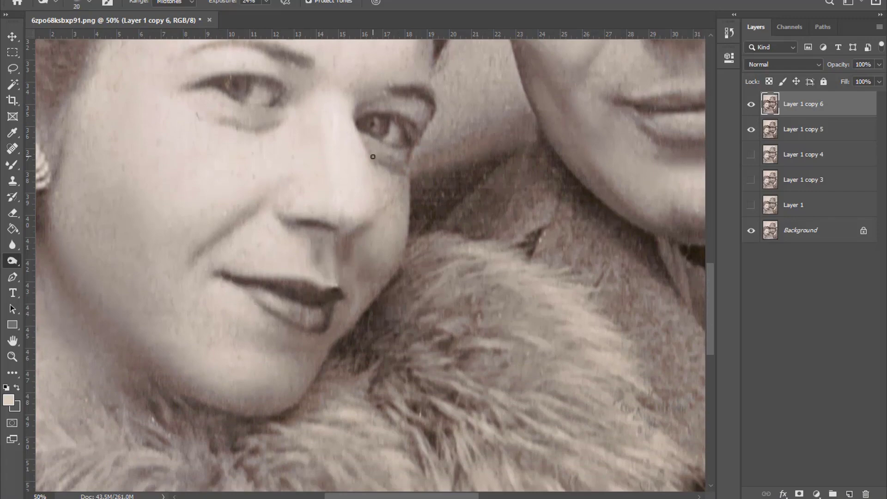
# - Zoom out and enlarge the Burn brush for broader strokes
pyautogui.scroll(-2, 388, 254)
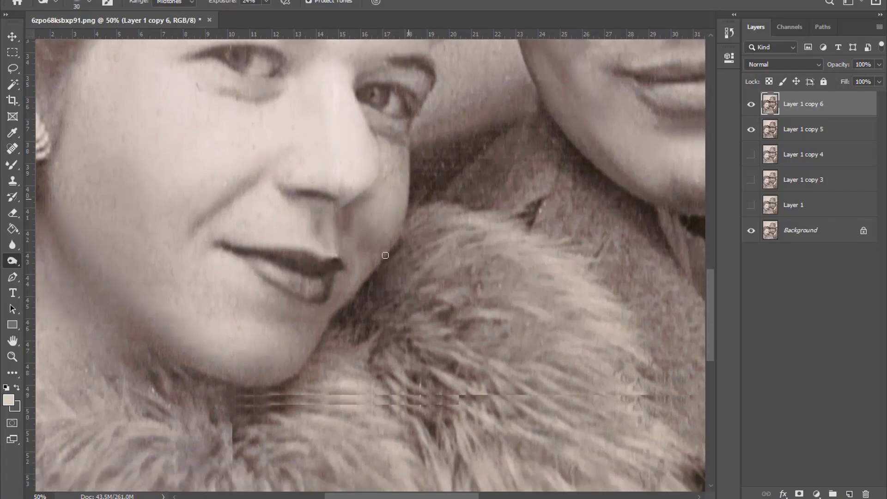
pyautogui.scroll(-2, 356, 281)
pyautogui.scroll(-2, 291, 331)
pyautogui.press(']')
pyautogui.press(']')
pyautogui.press(']')
pyautogui.hotkey('ctrl', '-')
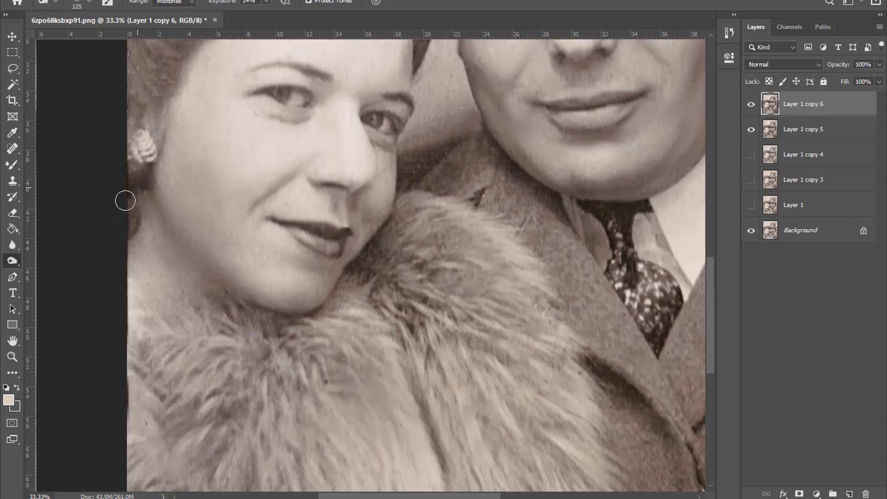
pyautogui.press(']')
pyautogui.press(']')
pyautogui.press(']')
pyautogui.scroll(3, 134, 174)
pyautogui.press(']')
pyautogui.press(']')
pyautogui.press(']')
pyautogui.scroll(2, 124, 148)
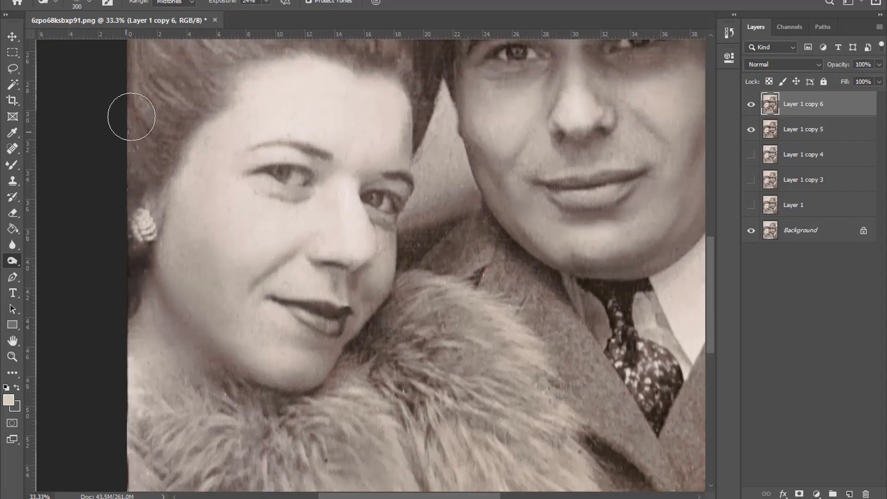
pyautogui.scroll(2, 129, 115)
# - Darken the woman's hair with a roughly 80 px brush, then hide the layer to compare
pyautogui.hotkey('ctrl', '-')
pyautogui.press('[')
pyautogui.press('[')
pyautogui.press('[')
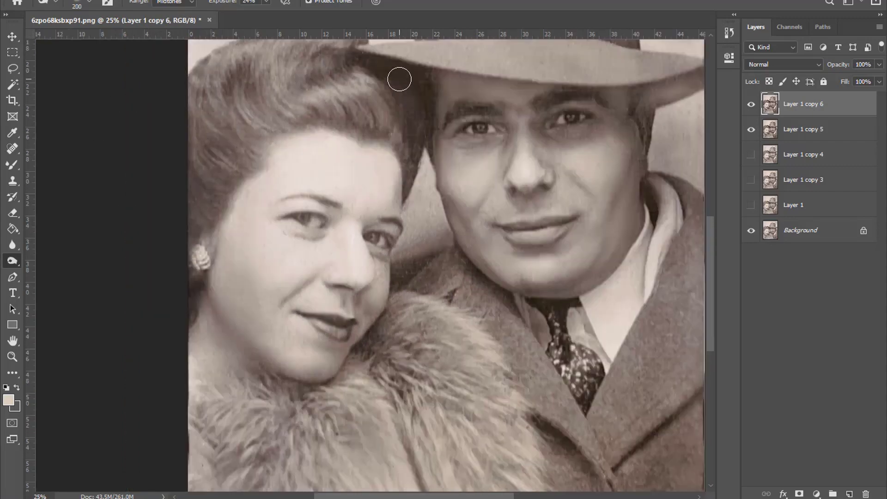
pyautogui.press('[')
pyautogui.press('[')
pyautogui.press('[')
pyautogui.press(']')
pyautogui.press(']')
pyautogui.press(']')
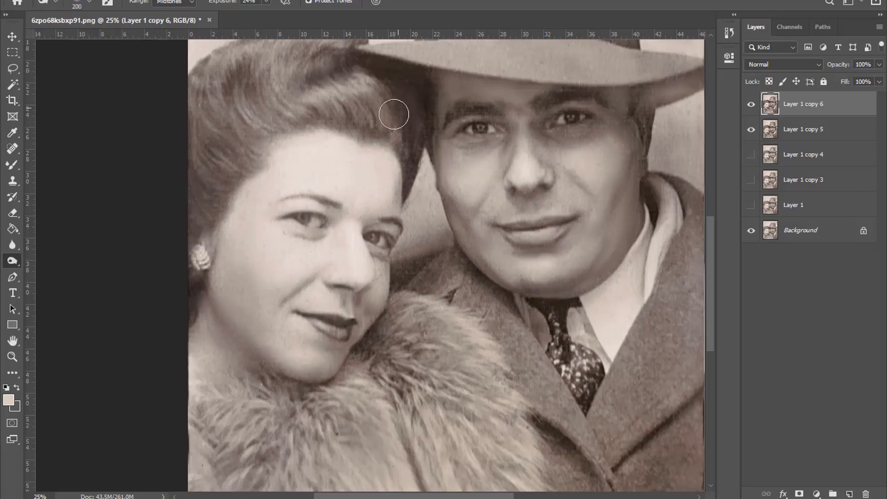
pyautogui.moveTo(364, 115); pyautogui.dragTo(317, 113)
pyautogui.scroll(2, 296, 97)
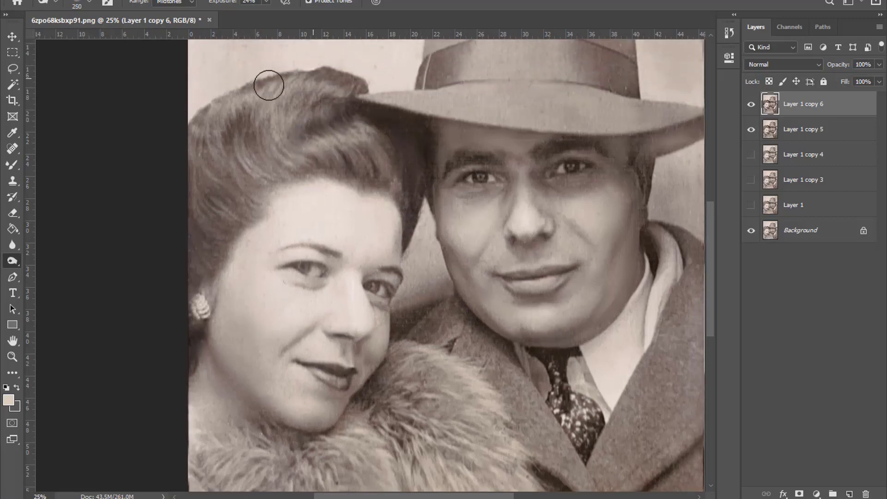
pyautogui.hotkey('ctrl', '-')
pyautogui.click(751, 104)
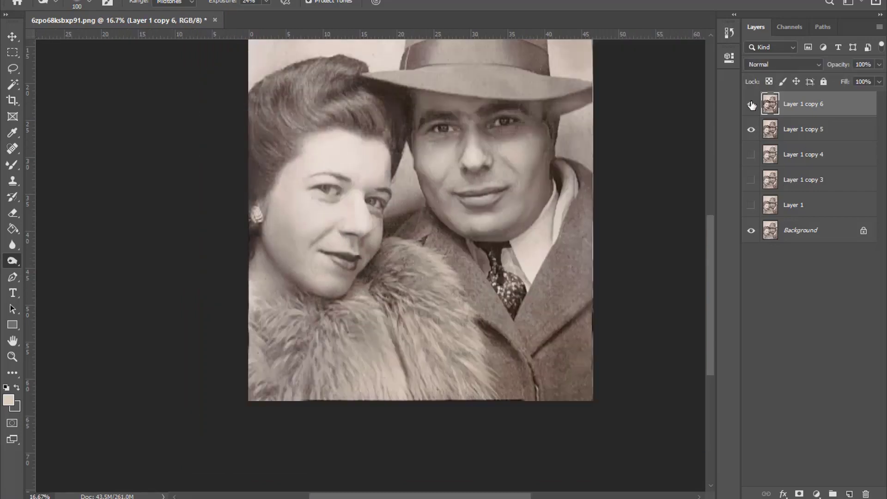
# - Show the toned layer again and compare the portrait with and without it
pyautogui.click(751, 106)
pyautogui.click(751, 105)
pyautogui.press('[')
pyautogui.press('[')
pyautogui.scroll(2, 365, 215)
pyautogui.scroll(1, 342, 240)
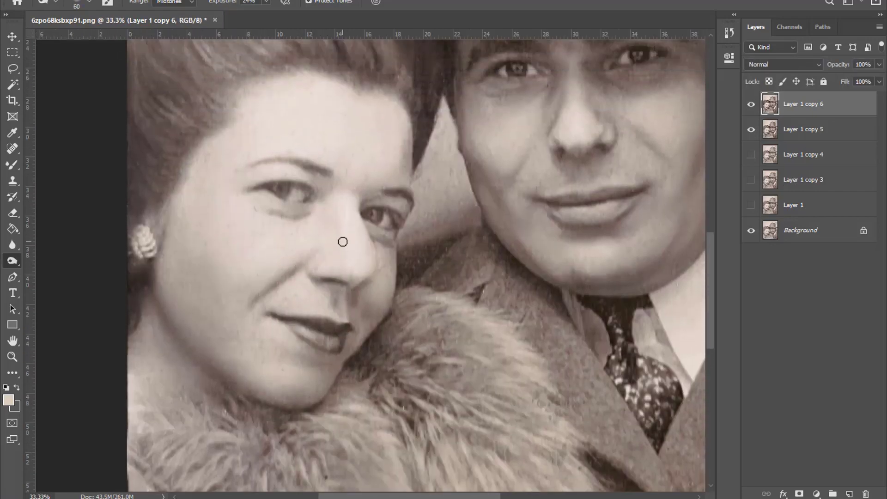
pyautogui.scroll(-1, 343, 240)
pyautogui.scroll(-2, 264, 323)
pyautogui.click(751, 106)
# - Zoom in on the faces and shrink the brush to 50
pyautogui.hotkey('ctrl', '+')
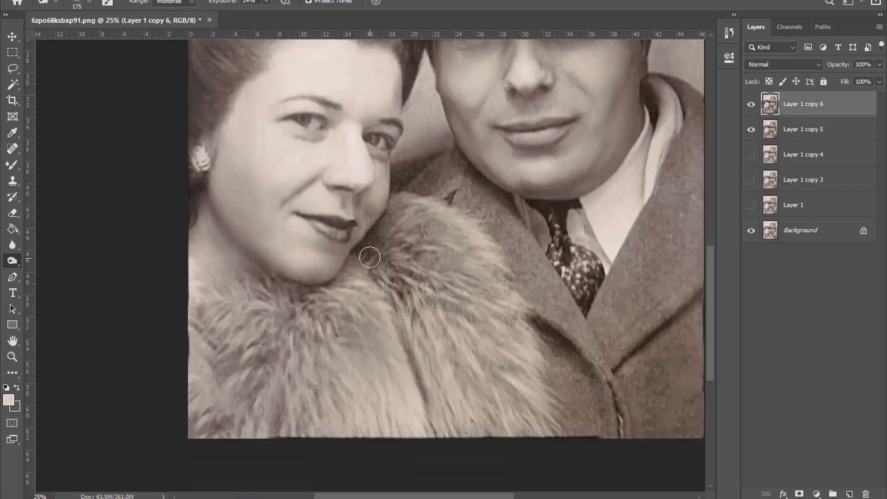
pyautogui.press('[')
pyautogui.press('[')
pyautogui.press('[')
pyautogui.scroll(2, 320, 300)
pyautogui.scroll(2, 478, 219)
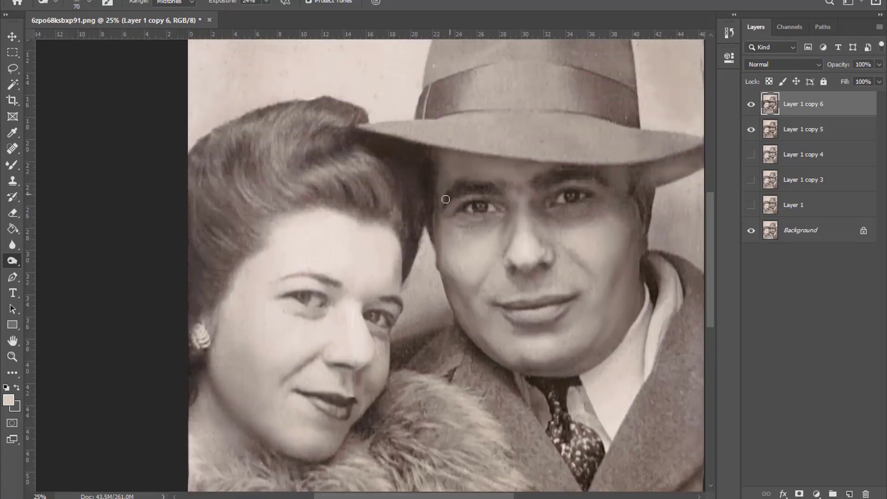
pyautogui.press('[')
pyautogui.scroll(2, 546, 208)
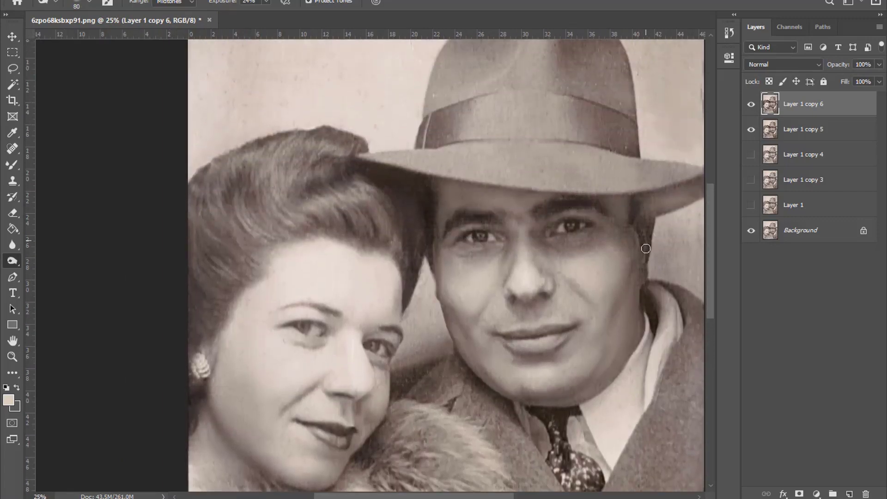
pyautogui.scroll(-2, 646, 249)
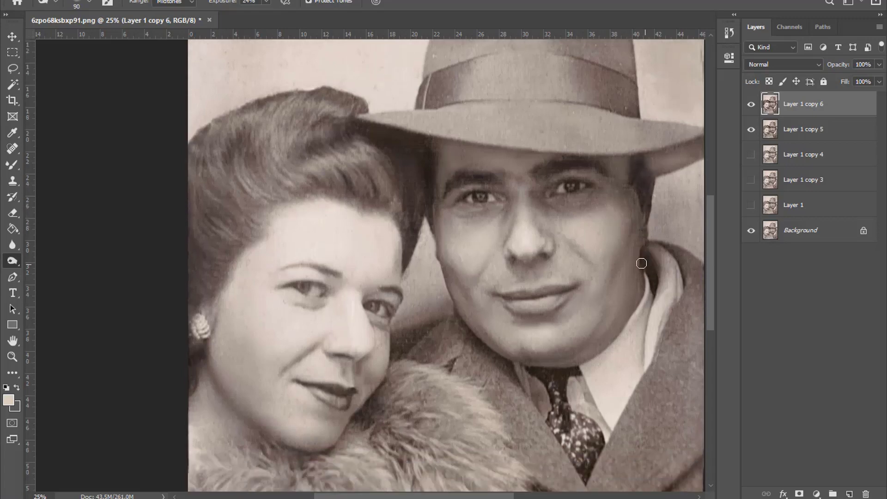
pyautogui.hotkey('ctrl', '+')
pyautogui.press('[')
pyautogui.press('[')
pyautogui.press('[')
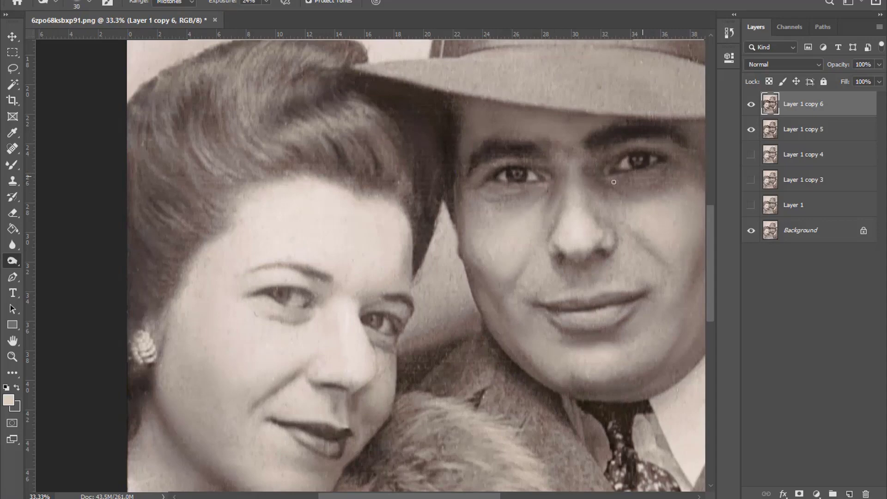
# - Slightly enlarge the brush and lower the toning exposure to 6%
pyautogui.scroll(-2, 550, 233)
pyautogui.press(']')
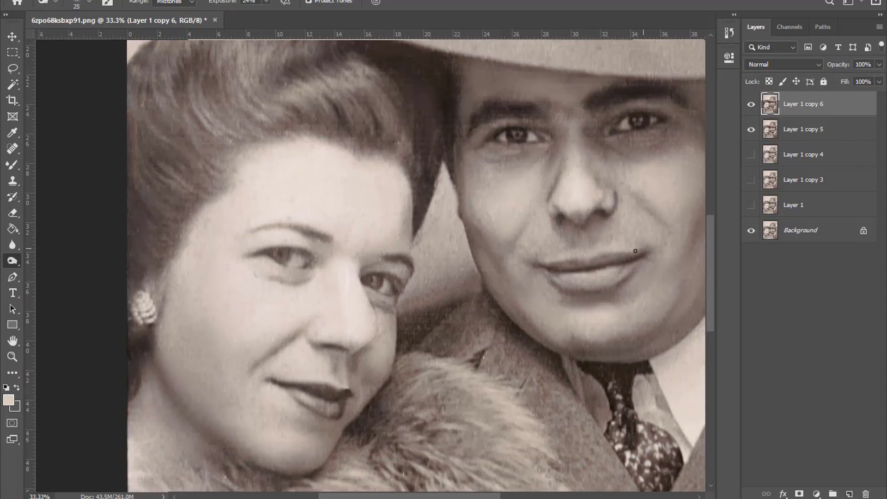
pyautogui.scroll(-2, 568, 257)
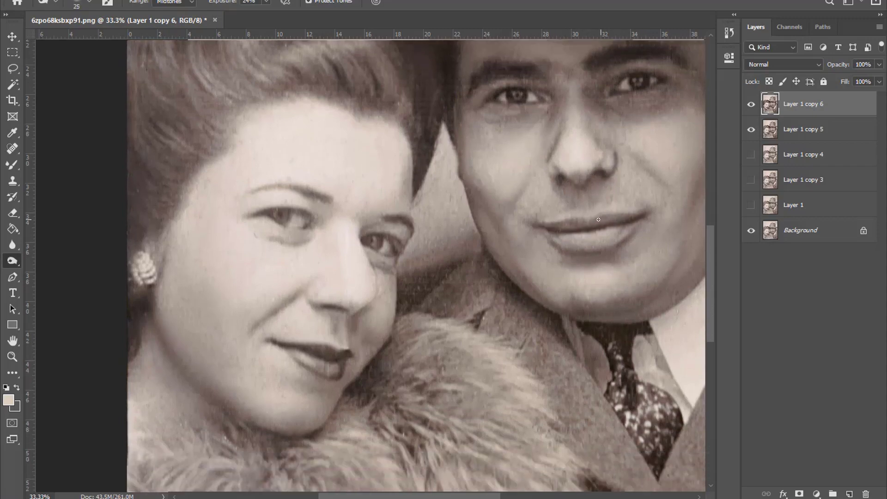
pyautogui.scroll(-2, 635, 190)
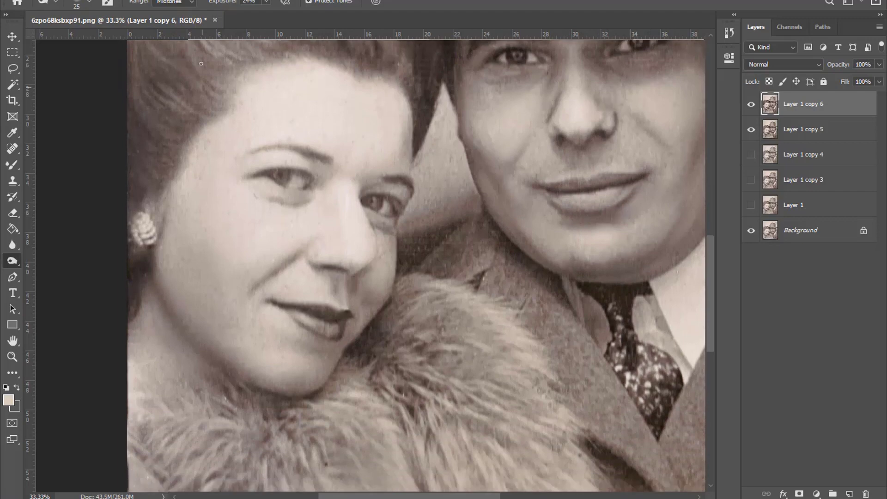
pyautogui.press('0')
pyautogui.press('6')
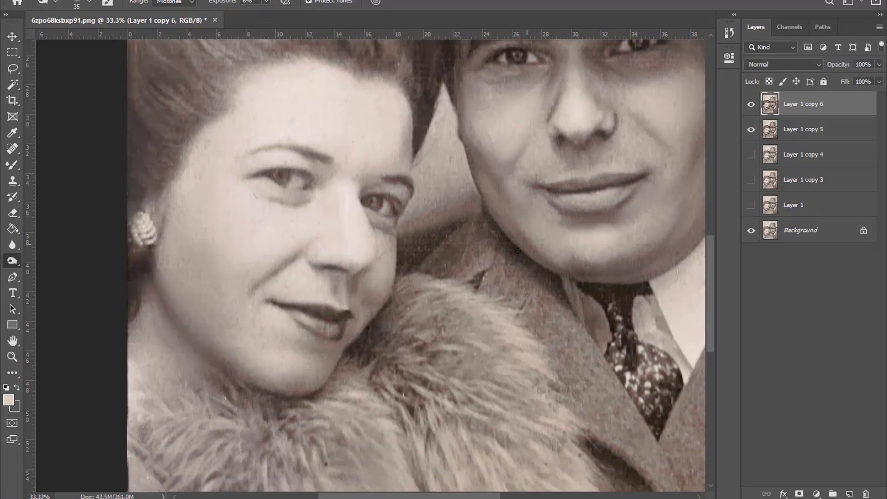
# - Zoom out to fit the whole photo, hiding the toning layer to compare
pyautogui.hotkey('ctrl', '-')
pyautogui.scroll(1, 508, 231)
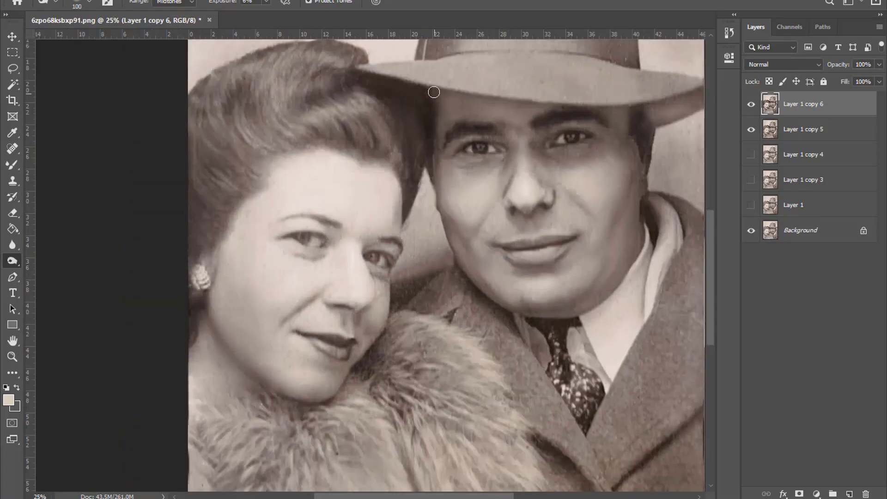
pyautogui.scroll(1, 434, 139)
pyautogui.hotkey('ctrl', '-')
pyautogui.click(751, 105)
pyautogui.press('[')
pyautogui.scroll(-1, 503, 354)
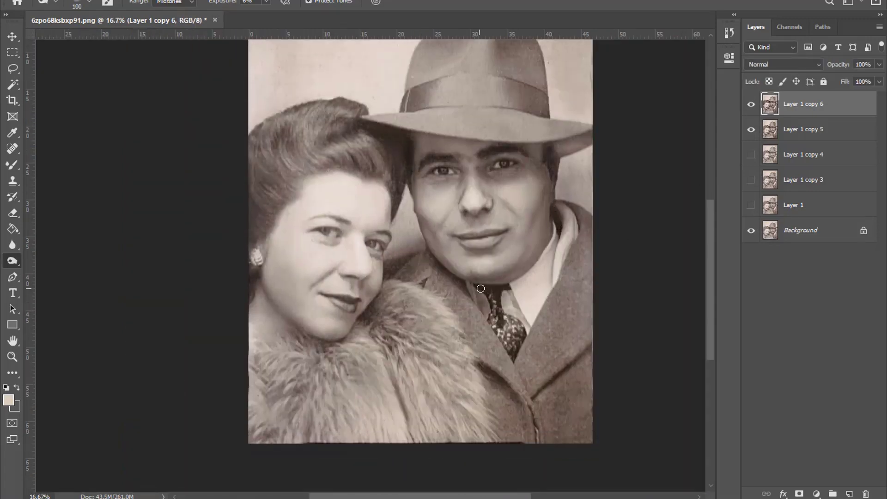
pyautogui.scroll(-1, 503, 353)
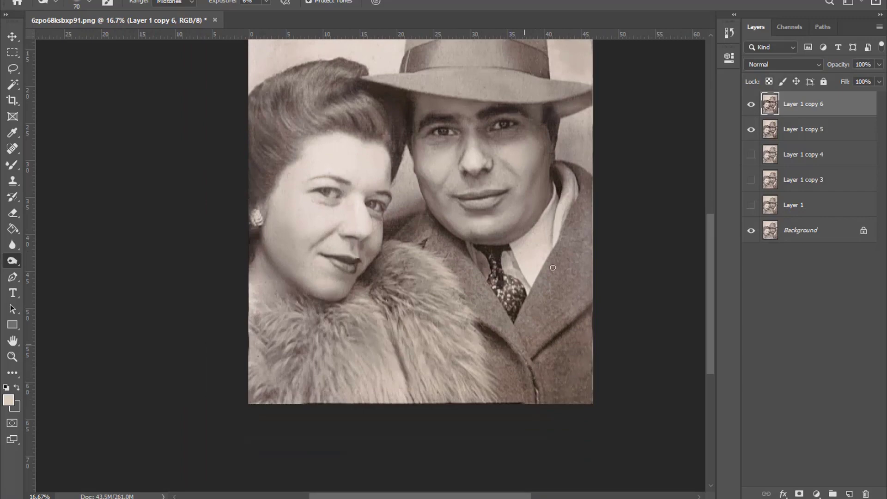
pyautogui.hotkey('ctrl', '-')
# - Duplicate the toned layer as Layer 1 copy 7 and desaturate it to greyscale
pyautogui.hotkey('ctrl', 'j')
pyautogui.hotkey('ctrl', '+')
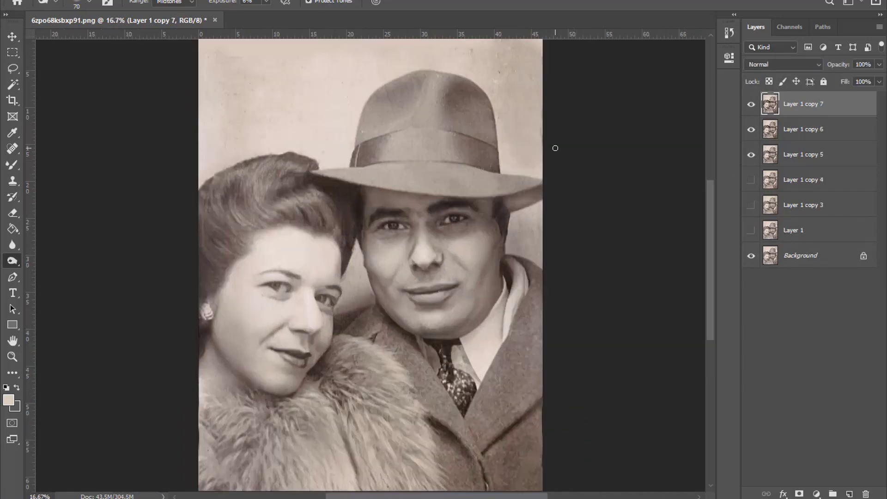
pyautogui.click(76, 0)
pyautogui.click(253, 250)
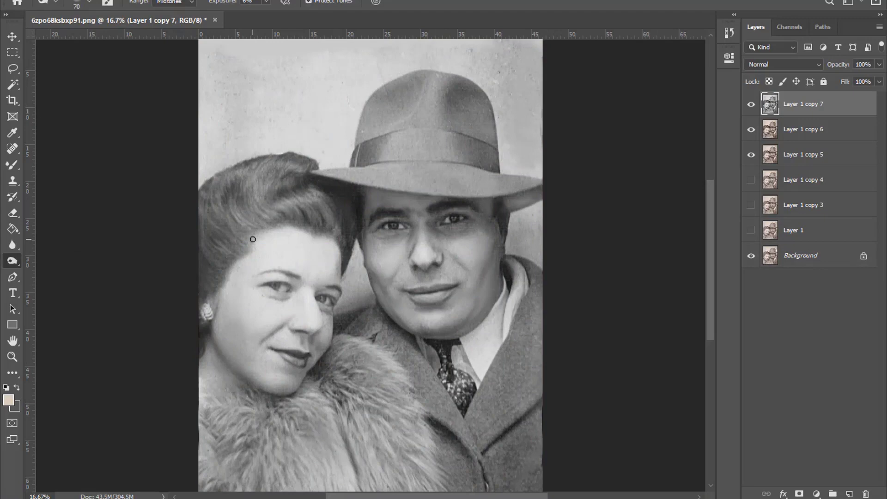
# - Warm a grey duplicate with Color Balance (magenta highlights, red-yellow shadows) and put a grey copy on top
pyautogui.hotkey('ctrl', 'j')
pyautogui.click(77, 0)
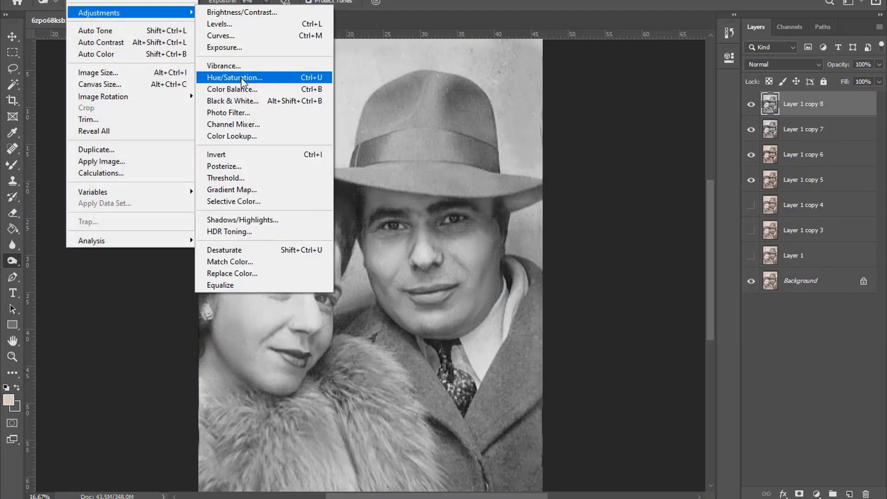
pyautogui.click(238, 93)
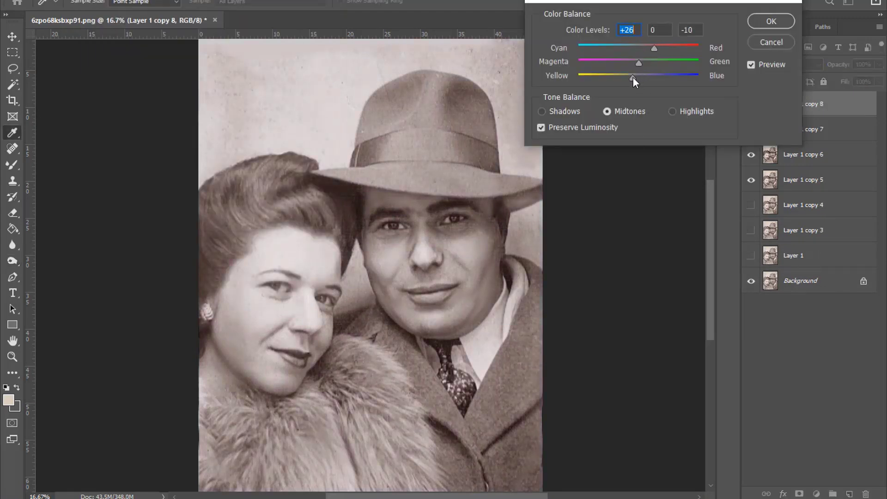
pyautogui.click(672, 110)
pyautogui.moveTo(638, 63); pyautogui.dragTo(634, 64)
pyautogui.hotkey('ctrl', '1')
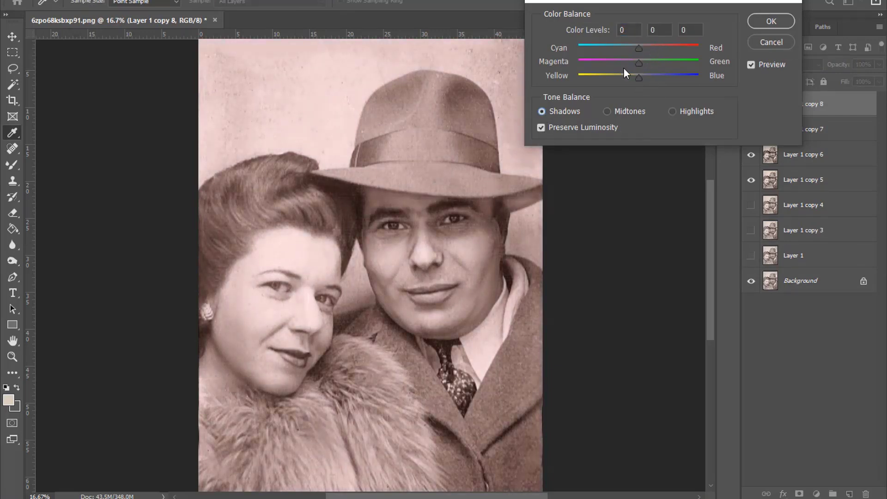
pyautogui.moveTo(634, 80); pyautogui.dragTo(637, 63)
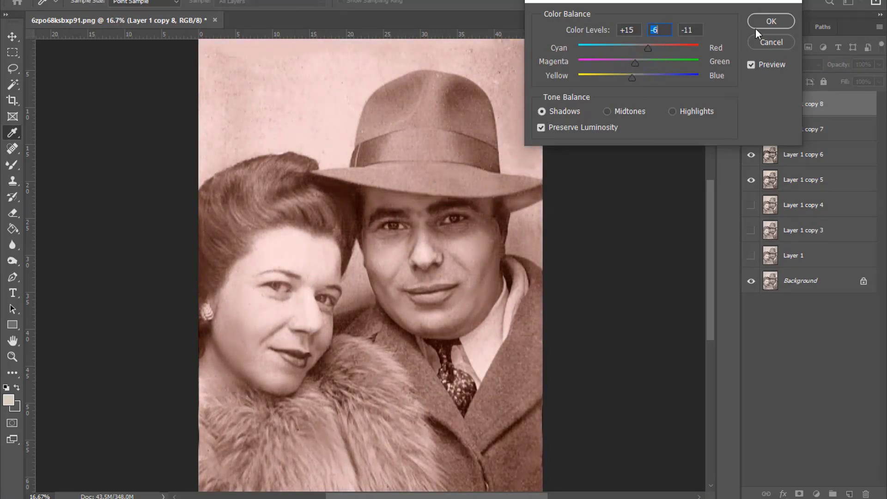
pyautogui.click(762, 23)
pyautogui.hotkey('ctrl', 'j')
pyautogui.moveTo(791, 103)
pyautogui.mouseDown()
pyautogui.moveTo(791, 120)
pyautogui.moveTo(791, 99)
pyautogui.mouseUp()
# - Select the Brush tool and add a white layer mask to Layer 1 copy 9
pyautogui.rightClick(12, 165)
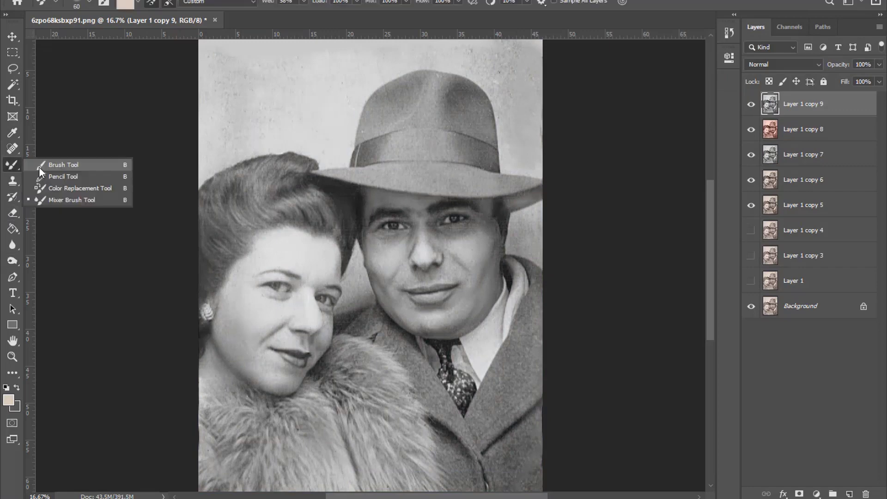
pyautogui.click(60, 157)
pyautogui.hotkey('ctrl', '+')
pyautogui.moveTo(483, 263); pyautogui.dragTo(476, 282)
pyautogui.hotkey('ctrl', 'z')
pyautogui.click(799, 493)
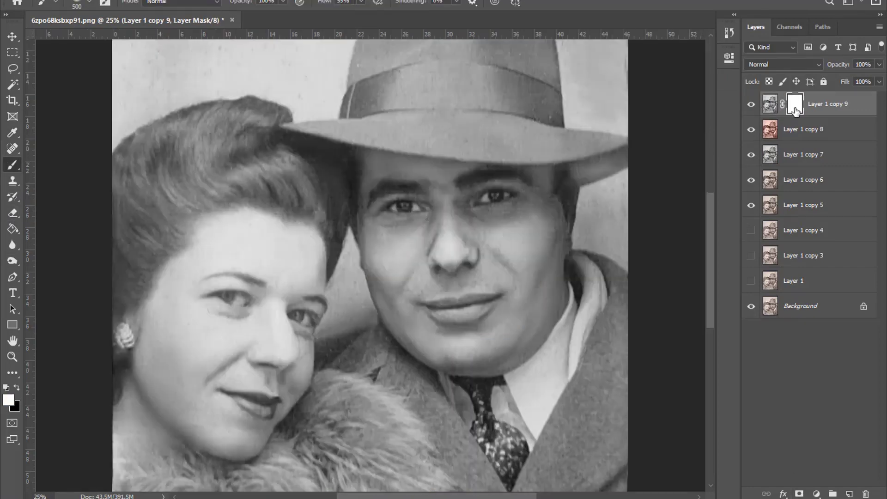
pyautogui.hotkey('ctrl', 'i')
pyautogui.hotkey('ctrl', 'z')
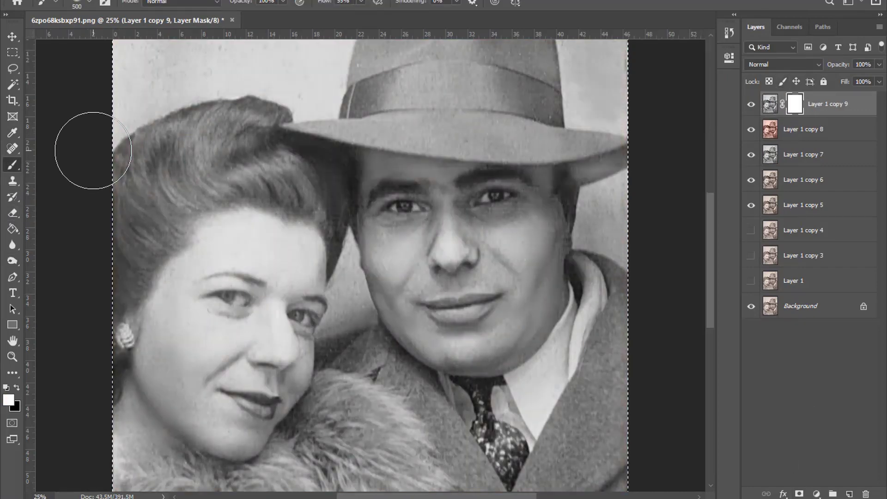
# - Erase the mask over the man's nose, cheeks, brows and forehead to reveal warm skin
pyautogui.press('e')
pyautogui.moveTo(459, 280); pyautogui.dragTo(480, 304)
pyautogui.rightClick(450, 290)
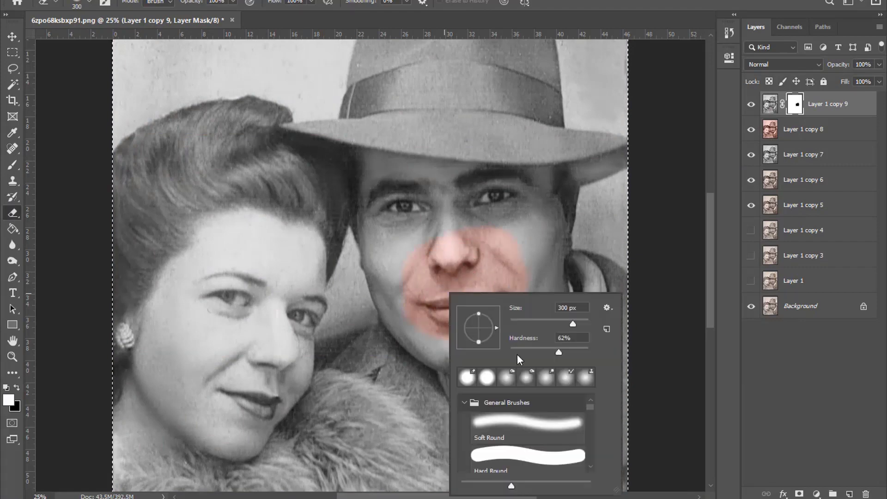
pyautogui.press('Return')
pyautogui.moveTo(508, 259); pyautogui.dragTo(446, 232)
pyautogui.press('[')
pyautogui.press('[')
pyautogui.moveTo(385, 196); pyautogui.dragTo(368, 162)
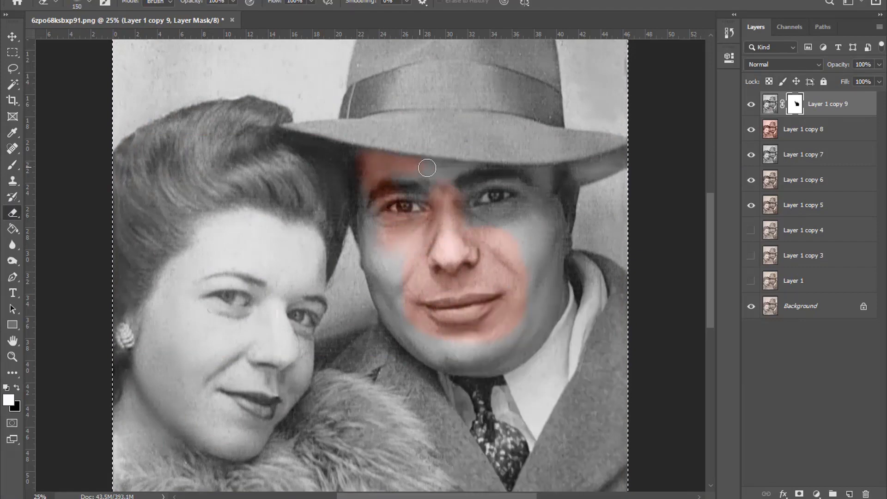
pyautogui.moveTo(478, 172)
pyautogui.mouseDown()
pyautogui.moveTo(544, 184)
pyautogui.moveTo(562, 217)
pyautogui.moveTo(443, 211)
pyautogui.mouseUp()
# - Reveal warm skin over the man's eye, face side, cheeks, mouth and chin
pyautogui.press('[')
pyautogui.moveTo(366, 188); pyautogui.dragTo(360, 218)
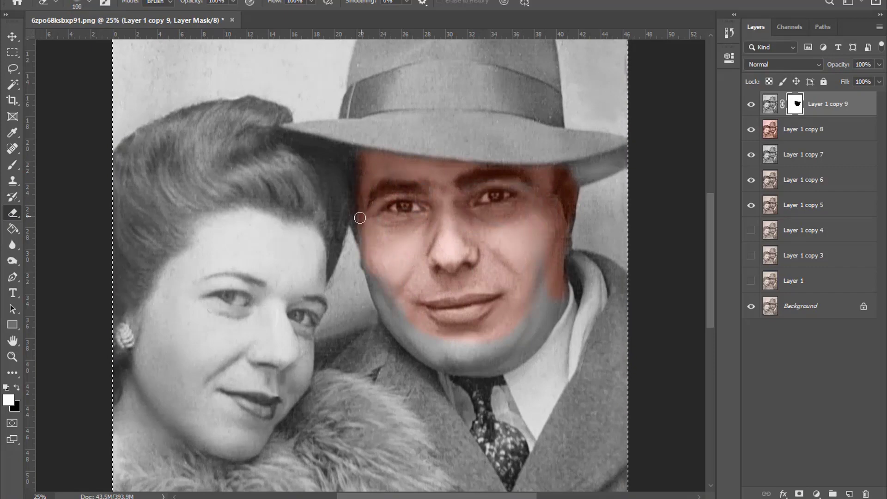
pyautogui.press(']')
pyautogui.press(']')
pyautogui.press(']')
pyautogui.moveTo(376, 263)
pyautogui.mouseDown()
pyautogui.moveTo(390, 306)
pyautogui.moveTo(439, 356)
pyautogui.moveTo(534, 290)
pyautogui.mouseUp()
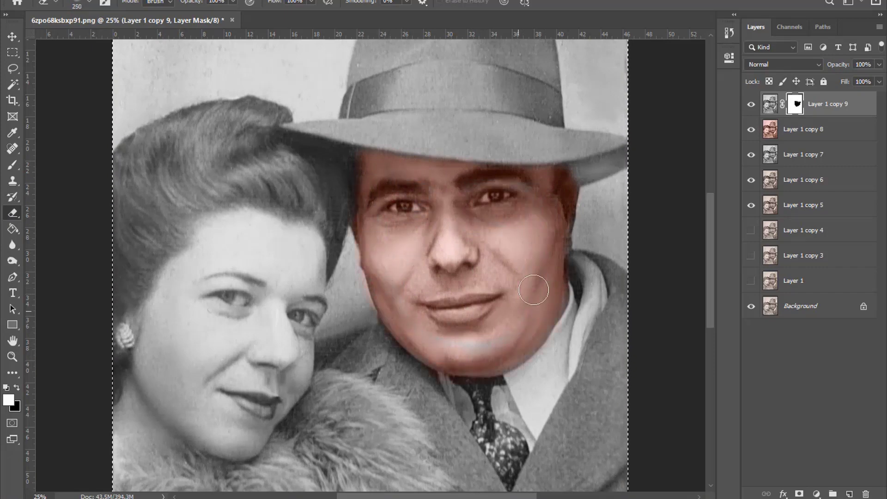
pyautogui.press(']')
pyautogui.moveTo(521, 353); pyautogui.dragTo(495, 351)
pyautogui.hotkey('ctrl', '+')
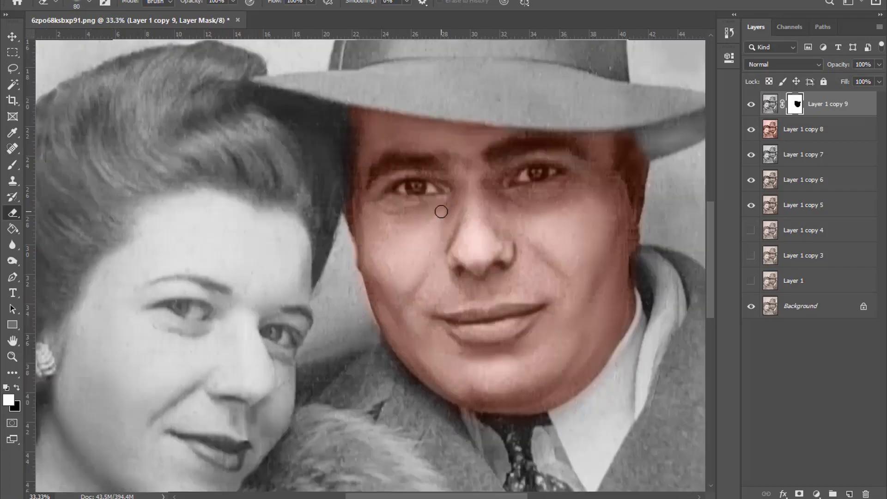
pyautogui.press('b')
pyautogui.hotkey('ctrl', '+')
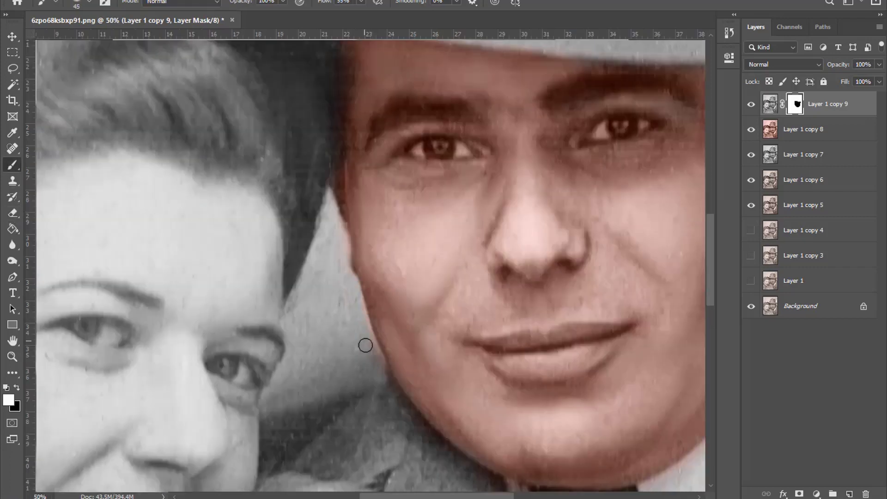
pyautogui.hotkey('ctrl', '-')
pyautogui.hotkey('ctrl', '-')
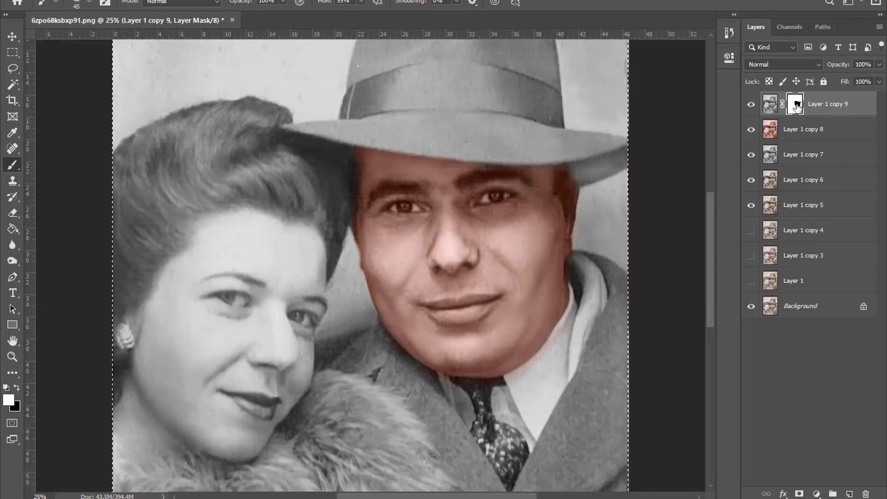
# - Hide the masked top layer and soften Layer 1 copy 8's skin tone with Hue/Saturation
pyautogui.click(751, 105)
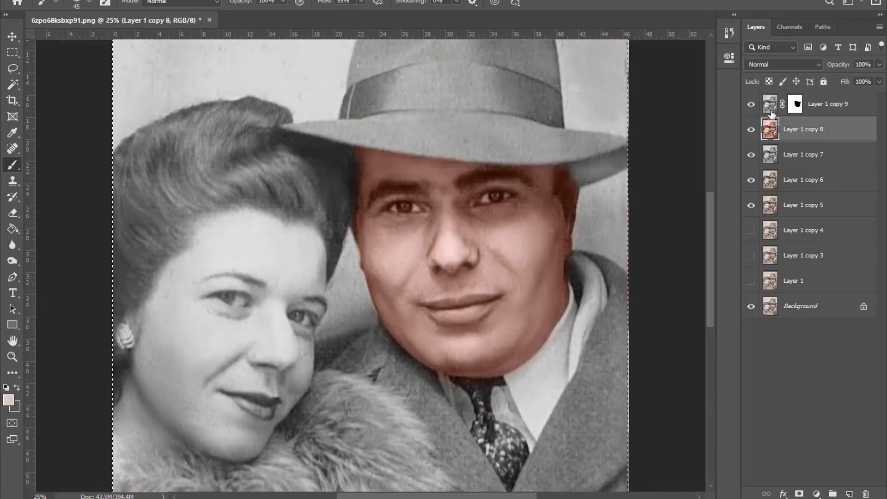
pyautogui.press('e')
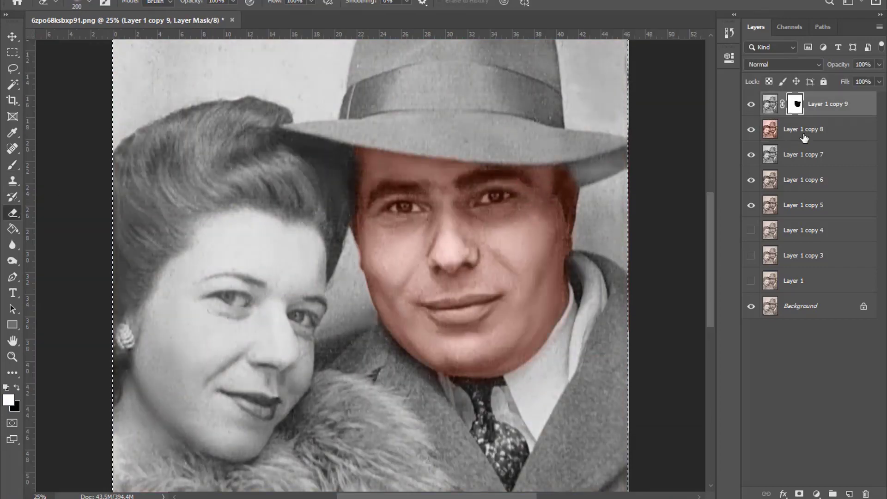
pyautogui.hotkey('alt', '[')
pyautogui.hotkey('ctrl', 'u')
pyautogui.moveTo(612, 120); pyautogui.dragTo(603, 121)
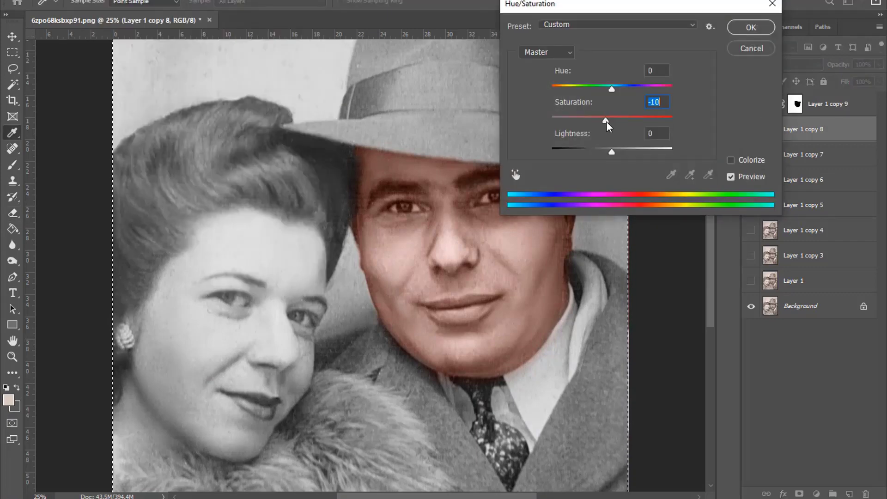
pyautogui.click(611, 89)
pyautogui.moveTo(613, 90)
pyautogui.mouseDown()
pyautogui.moveTo(616, 120)
pyautogui.moveTo(604, 120)
pyautogui.mouseUp()
pyautogui.click(611, 89)
pyautogui.press('Return')
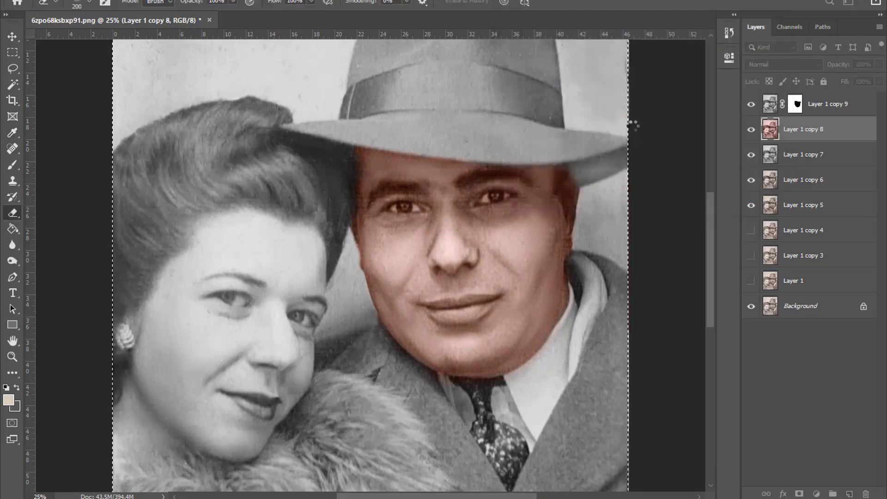
# - Apply a small extra hue shift to Layer 1 copy 8 via Hue/Saturation
pyautogui.hotkey('ctrl', '-')
pyautogui.click(93, 1)
pyautogui.click(221, 77)
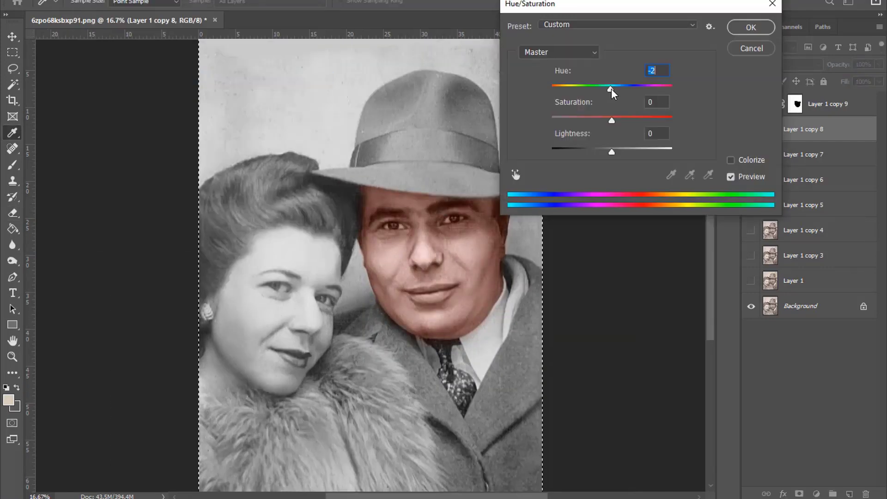
pyautogui.press('Return')
pyautogui.press('e')
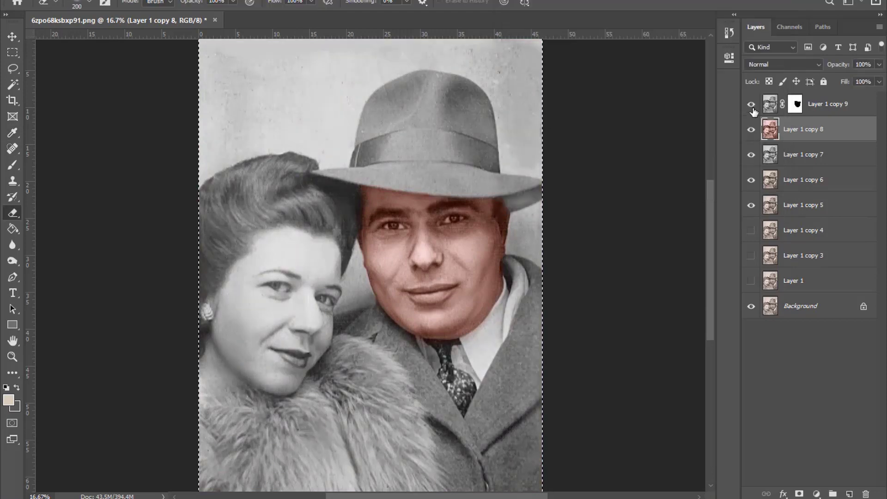
pyautogui.hotkey('ctrl', '+')
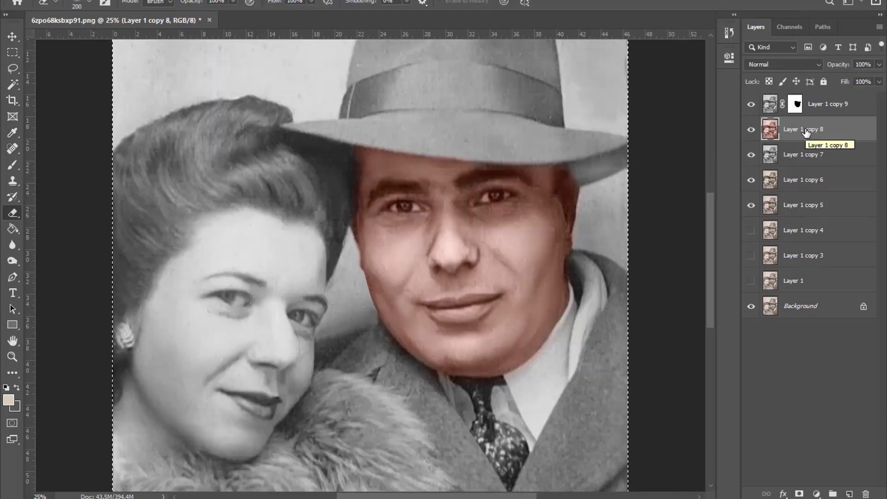
# - Stamp visible layers into Layer 2 and drag its saturation down to -39
pyautogui.hotkey('ctrl', 'alt', 'shift', 'e')
pyautogui.click(222, 79)
pyautogui.moveTo(611, 117); pyautogui.dragTo(586, 119)
# - Apply the desaturation to Layer 2 and give it an inverted black layer mask
pyautogui.press('Return')
pyautogui.click(799, 493)
pyautogui.hotkey('ctrl', 'i')
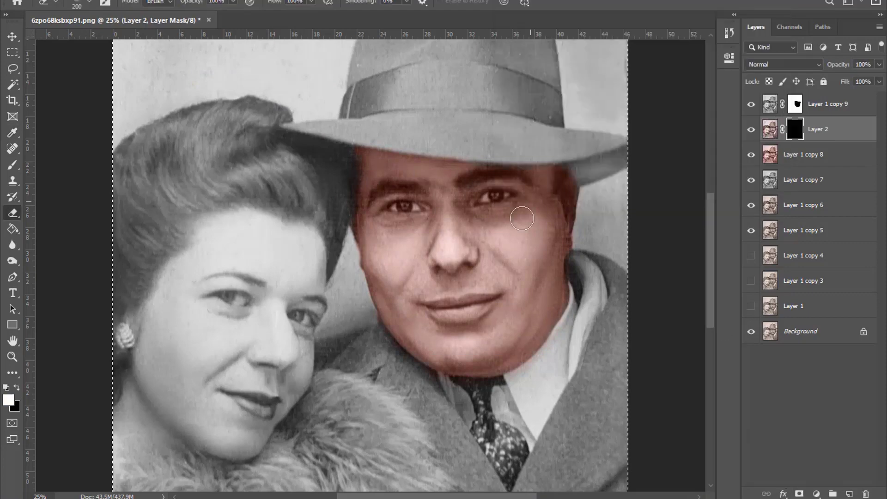
pyautogui.click(13, 165)
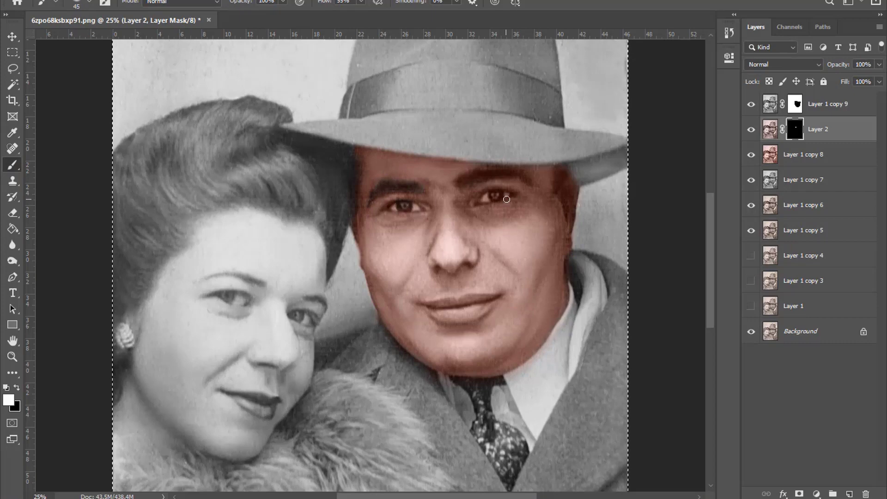
pyautogui.hotkey('ctrl', '+')
pyautogui.press(']')
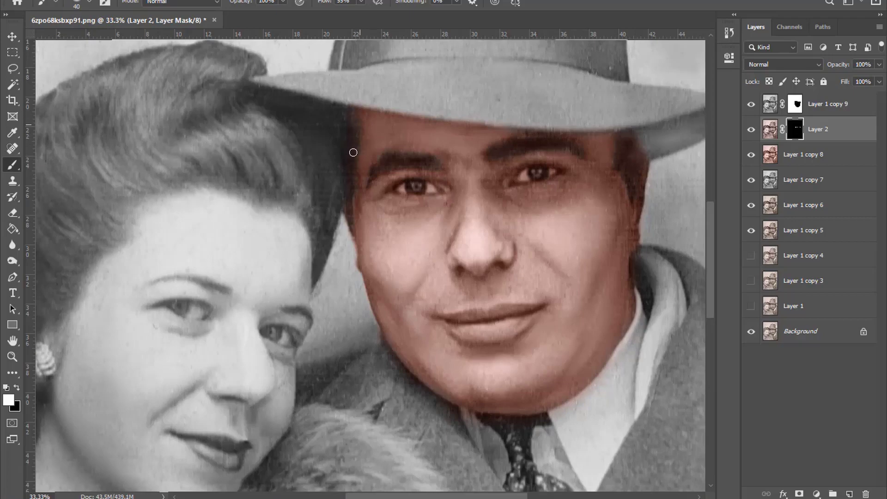
# - Paint the man's face into the Layer 2 mask and select it with Layer 1 copy 8
pyautogui.press('e')
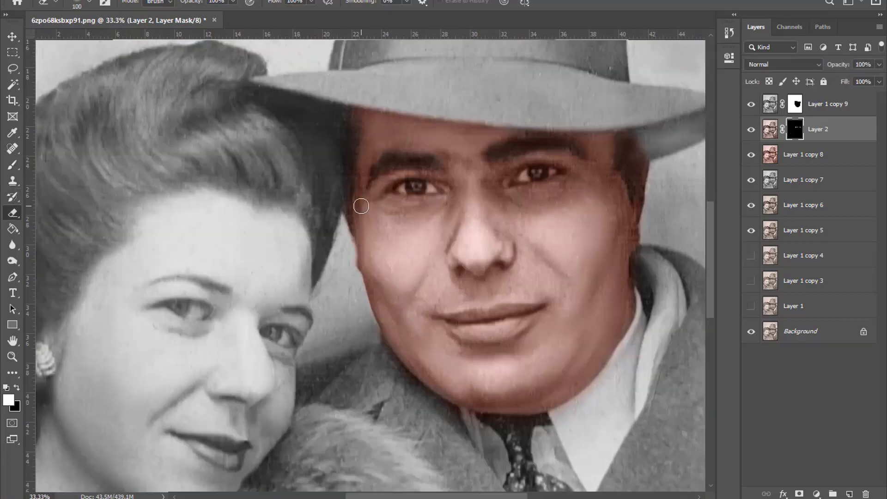
pyautogui.click(10, 167)
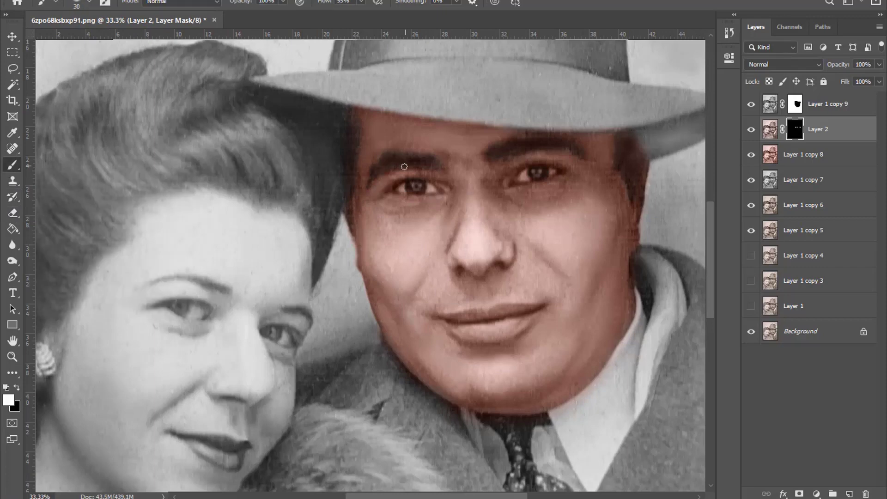
pyautogui.hotkey('ctrl', '-')
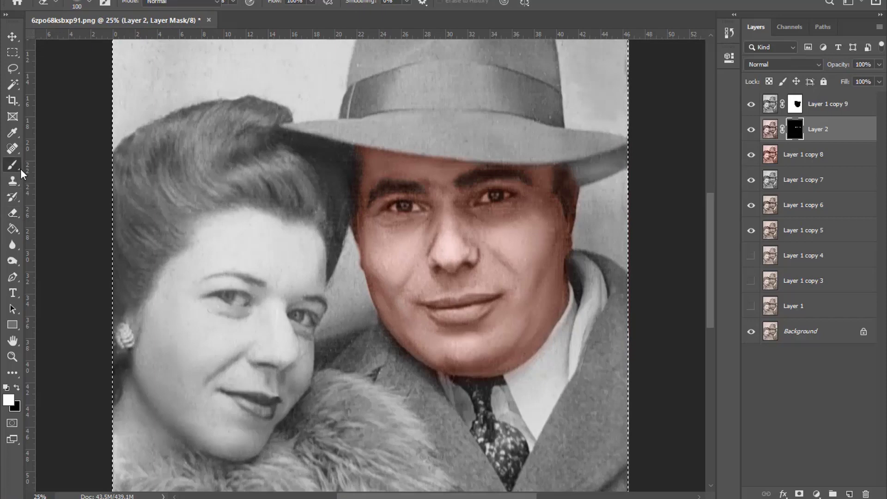
pyautogui.press(']')
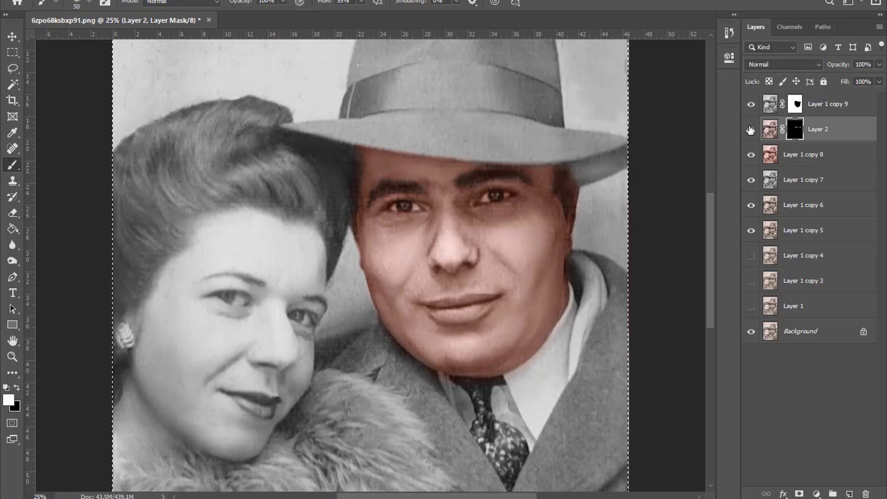
pyautogui.hotkey('ctrl', '-')
pyautogui.keyDown('ctrl'); pyautogui.click(813, 154); pyautogui.keyUp('ctrl')
pyautogui.rightClick(804, 154)
# - Merge the selected layers and shift the result's hue by +5 with Hue/Saturation
pyautogui.click(669, 345)
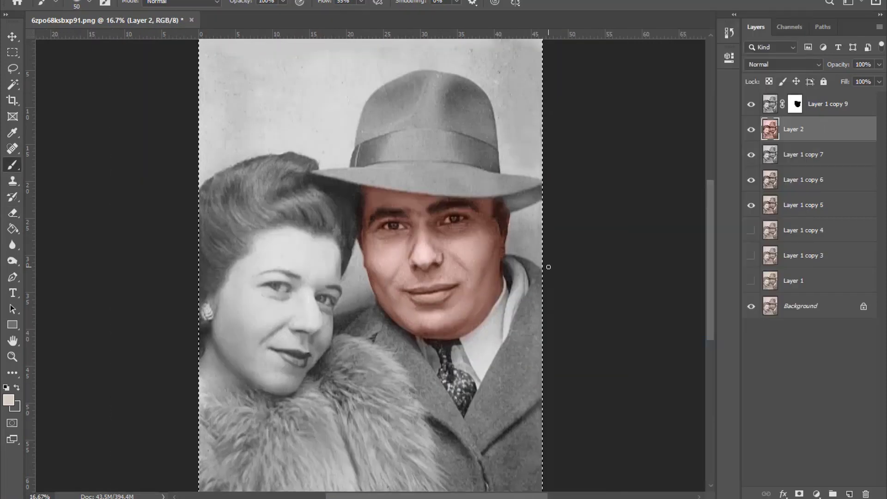
pyautogui.click(81, 1)
pyautogui.click(235, 77)
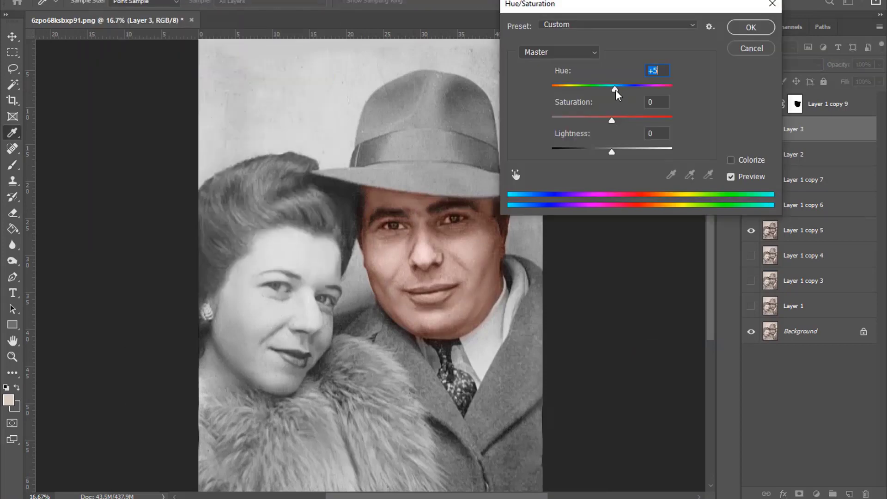
pyautogui.press('Return')
# - Hide the hue-shifted Layer 3 behind a black mask and paint white across the man's face
pyautogui.press('b')
pyautogui.keyDown('alt'); pyautogui.click(799, 493); pyautogui.keyUp('alt')
pyautogui.press('d')
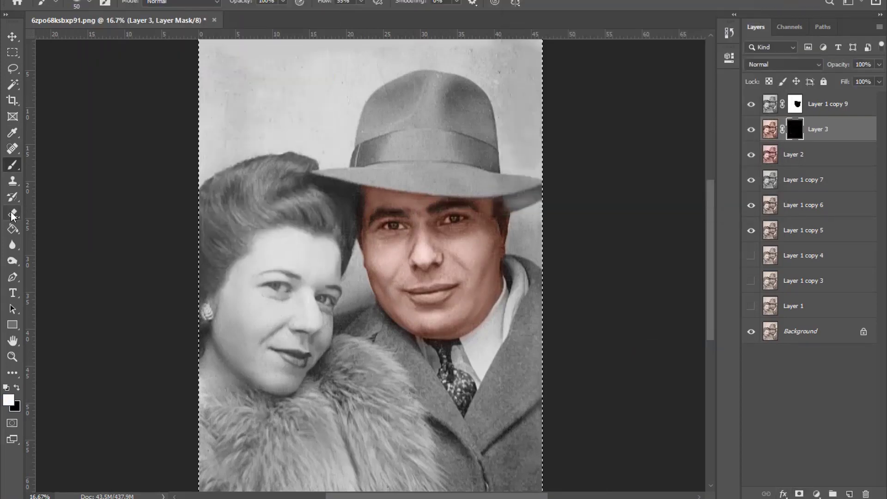
pyautogui.hotkey('ctrl', '+')
pyautogui.press(']')
pyautogui.press(']')
pyautogui.press(']')
pyautogui.moveTo(517, 323); pyautogui.dragTo(406, 312)
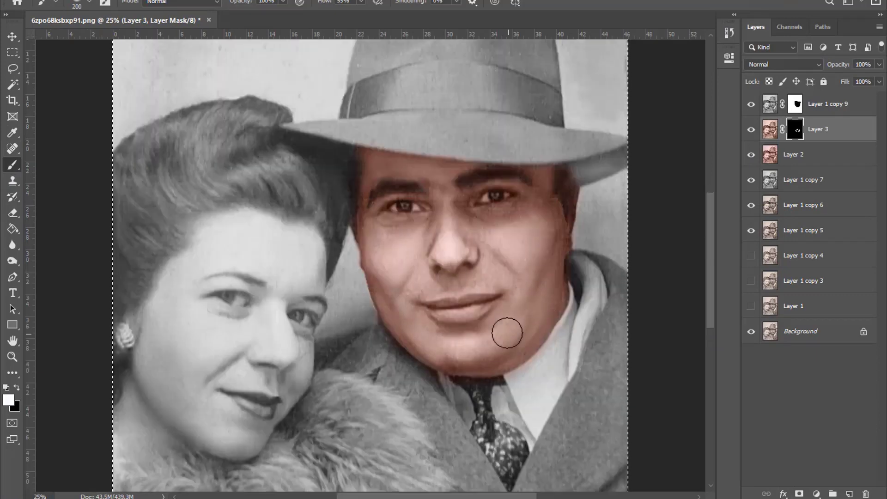
# - Refine the revealed colour along the man's forehead edge, then zoom out to the whole photo
pyautogui.press('[')
pyautogui.press('[')
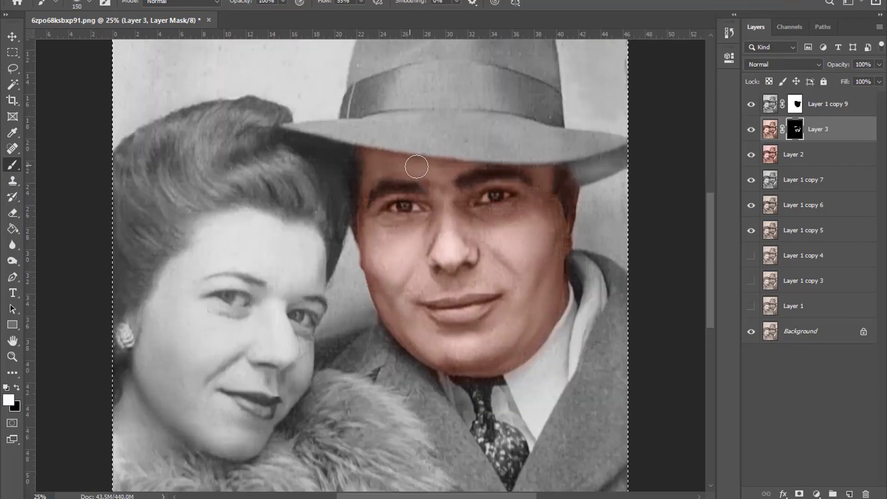
pyautogui.press('[')
pyautogui.press('[')
pyautogui.press('[')
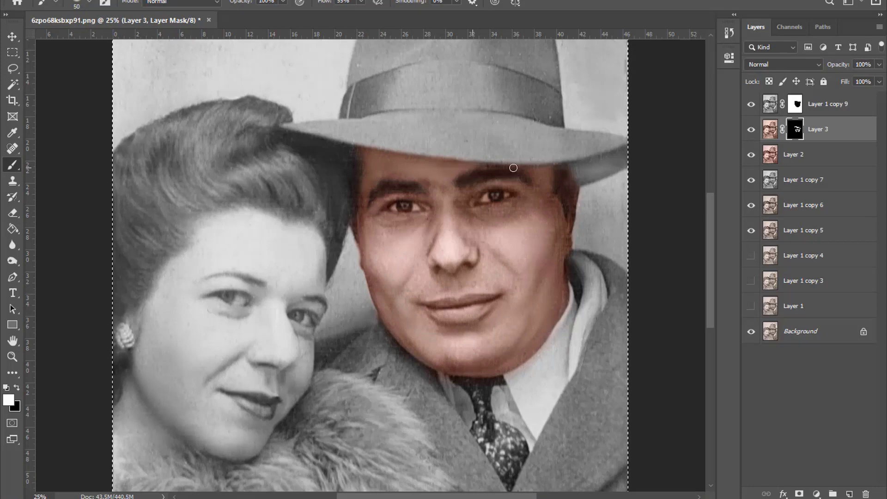
pyautogui.press(']')
pyautogui.press(']')
pyautogui.press(']')
pyautogui.press(']')
pyautogui.press(']')
pyautogui.press(']')
pyautogui.scroll(-1, 552, 237)
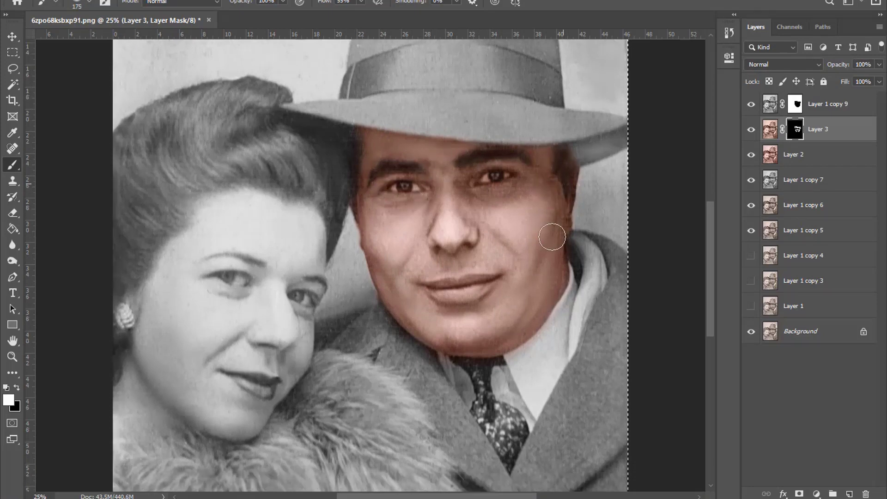
pyautogui.scroll(-1, 552, 236)
pyautogui.press('[')
pyautogui.hotkey('ctrl', '-')
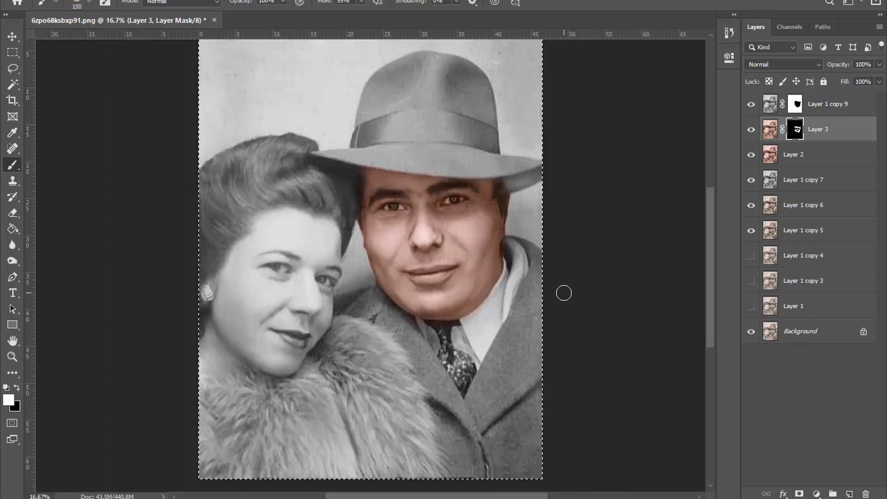
pyautogui.hotkey('ctrl', '-')
pyautogui.hotkey('ctrl', '-')
pyautogui.hotkey('ctrl', '+')
pyautogui.hotkey('ctrl', '+')
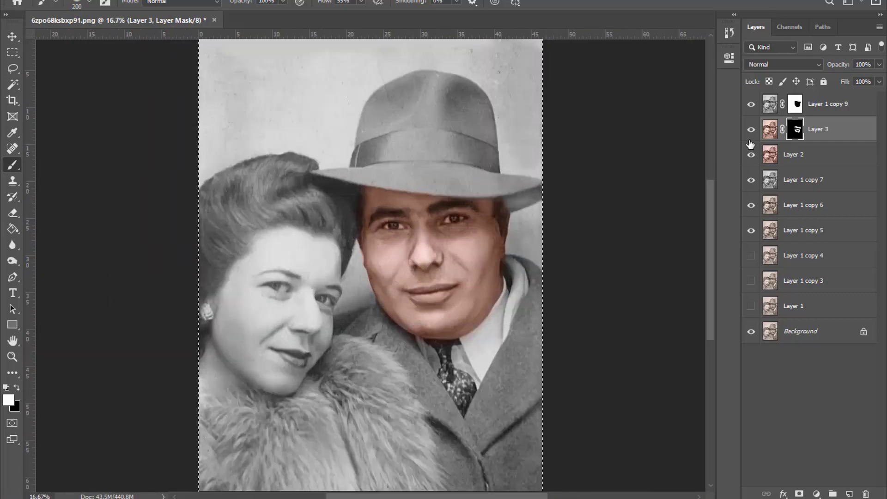
# - Merge the man's colouring layers into one layer
pyautogui.keyDown('shift'); pyautogui.click(824, 107); pyautogui.keyUp('shift')
pyautogui.rightClick(823, 107)
pyautogui.click(669, 356)
# - Warm a new layer toward red with Color Balance midtones and give it a mask
pyautogui.press('m')
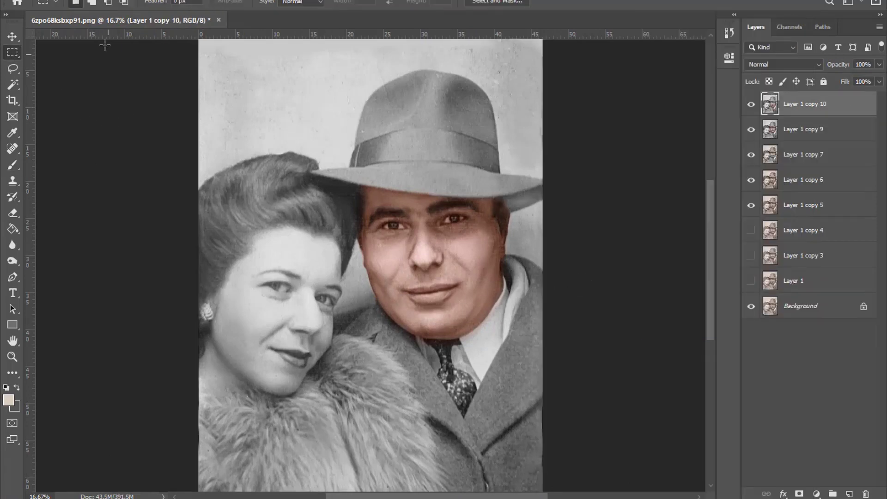
pyautogui.click(102, 1)
pyautogui.click(240, 78)
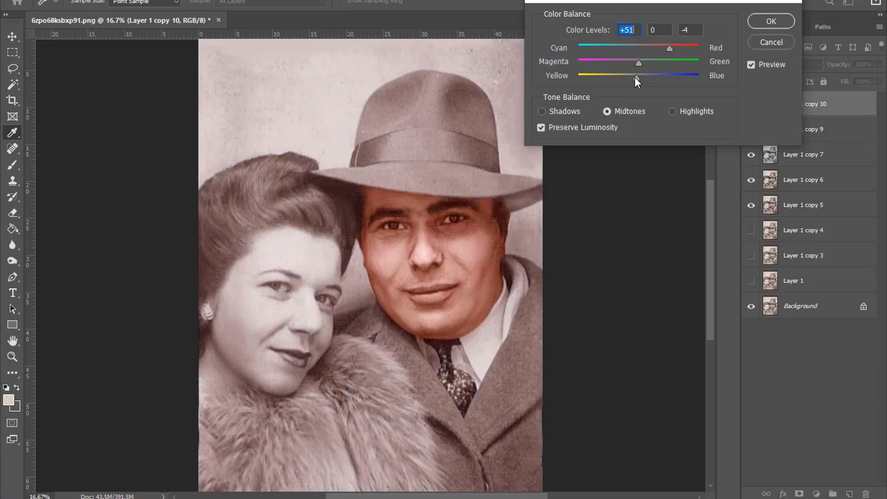
pyautogui.moveTo(640, 48)
pyautogui.mouseDown()
pyautogui.moveTo(663, 48)
pyautogui.moveTo(631, 63)
pyautogui.mouseUp()
pyautogui.press('Return')
pyautogui.click(799, 494)
# - Invert the Layer 1 copy 10 mask to black and paint warm skin over the woman's face and forehead
pyautogui.hotkey('ctrl', 'i')
pyautogui.press('b')
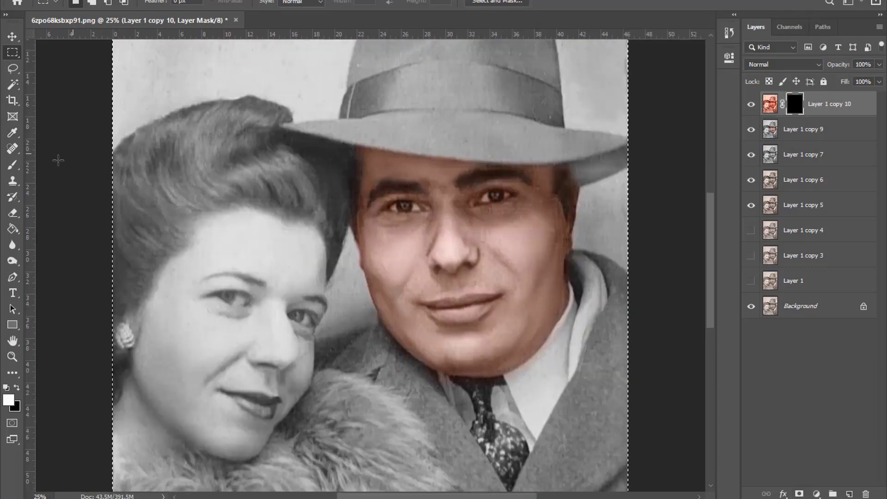
pyautogui.scroll(-2, 369, 266)
pyautogui.moveTo(203, 249); pyautogui.dragTo(217, 295)
pyautogui.rightClick(250, 266)
pyautogui.press('Return')
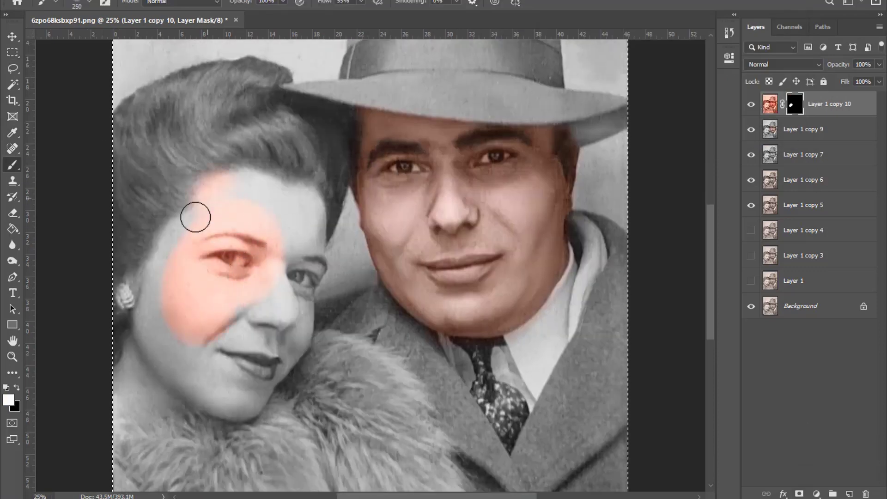
pyautogui.moveTo(194, 214)
pyautogui.mouseDown()
pyautogui.moveTo(208, 237)
pyautogui.moveTo(303, 204)
pyautogui.moveTo(291, 251)
pyautogui.moveTo(188, 346)
pyautogui.mouseUp()
# - Paint reddish colour into the woman's hair on her left side
pyautogui.scroll(-1, 278, 143)
pyautogui.press(']')
pyautogui.press(']')
pyautogui.press('[')
pyautogui.press('[')
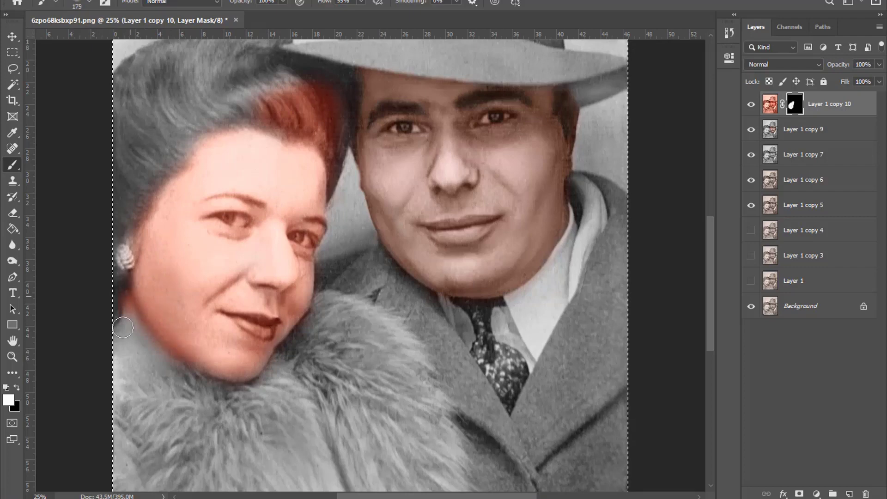
pyautogui.press('[')
pyautogui.press('[')
pyautogui.press('[')
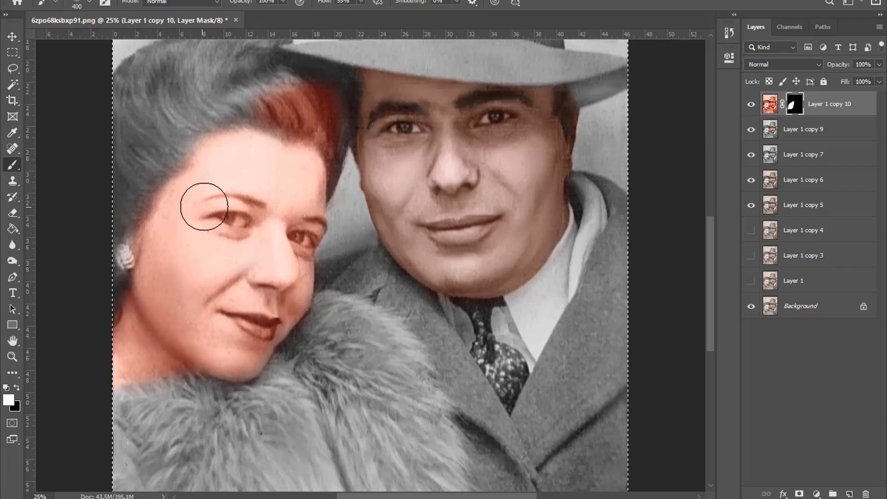
pyautogui.moveTo(153, 106); pyautogui.dragTo(119, 192)
pyautogui.scroll(1, 151, 290)
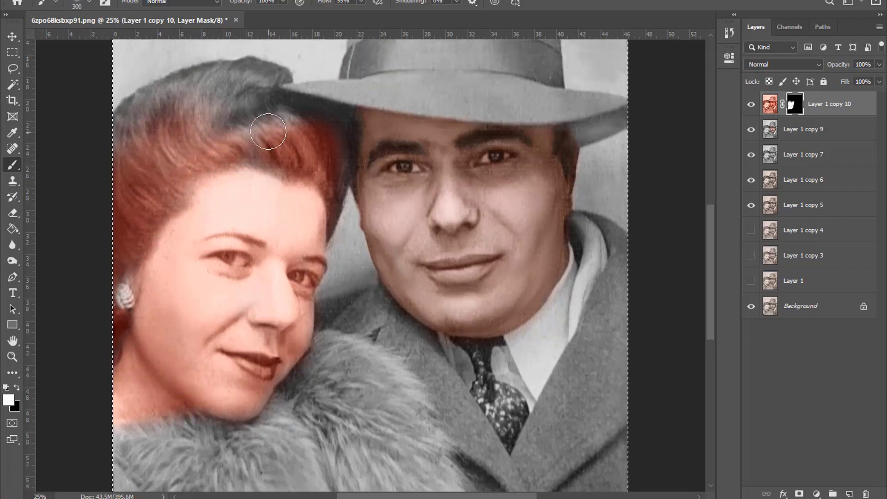
pyautogui.scroll(1, 295, 114)
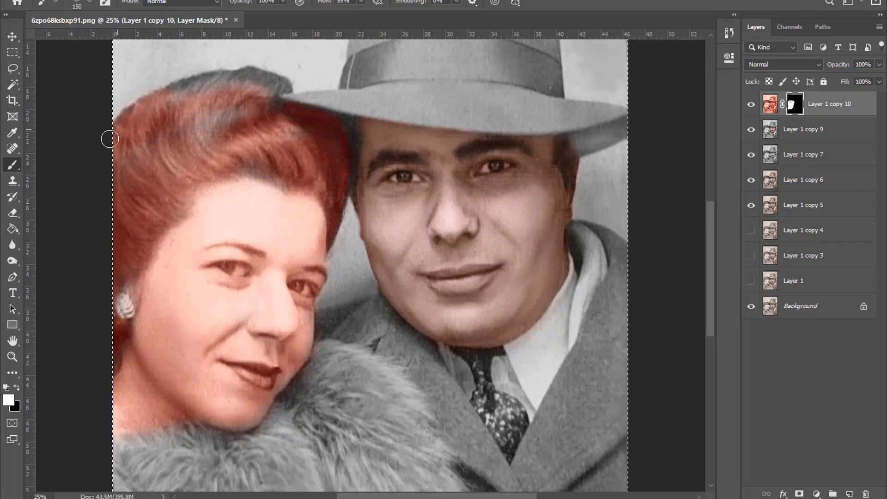
pyautogui.scroll(1, 109, 139)
# - Touch up the warm tone around the woman's lower cheek and chin
pyautogui.press('[')
pyautogui.press('[')
pyautogui.press('[')
pyautogui.press('[')
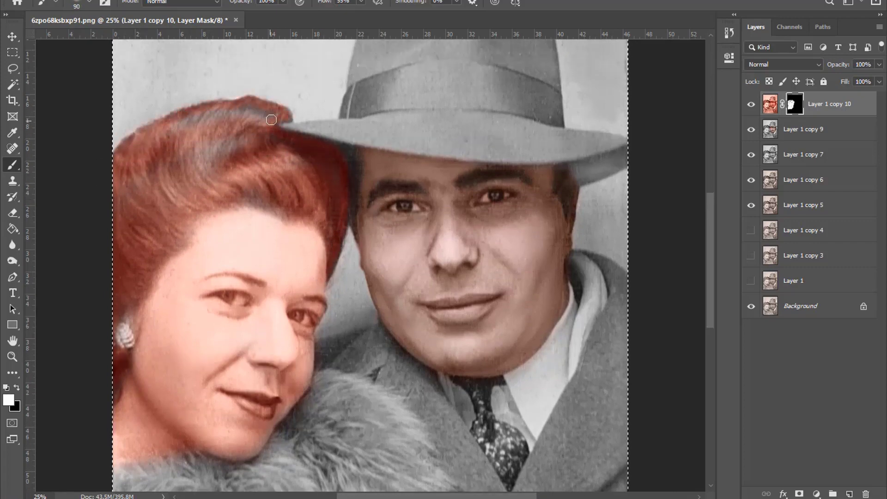
pyautogui.press(']')
pyautogui.press(']')
pyautogui.press(']')
pyautogui.scroll(-1, 360, 210)
pyautogui.scroll(1, 361, 209)
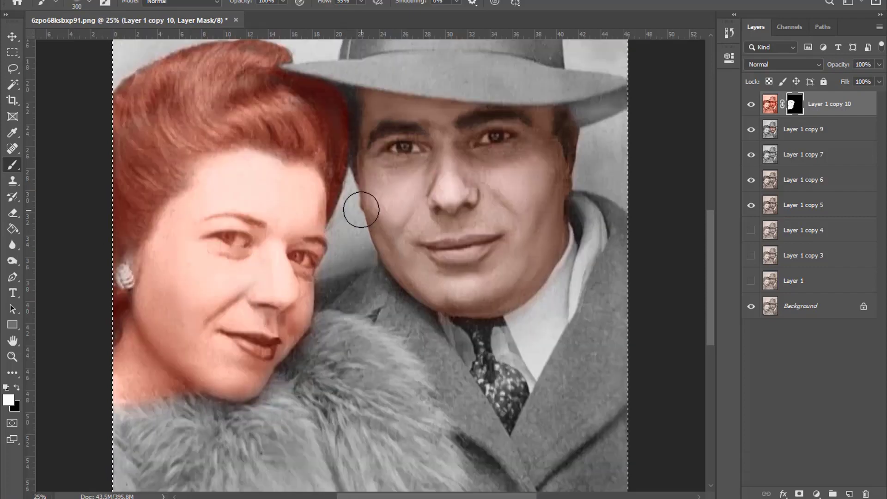
pyautogui.press('[')
pyautogui.press('[')
pyautogui.press('[')
pyautogui.press(']')
pyautogui.scroll(-1, 308, 281)
# - Nudge the hue and reduce saturation of the woman's colouring with Hue/Saturation
pyautogui.click(769, 104)
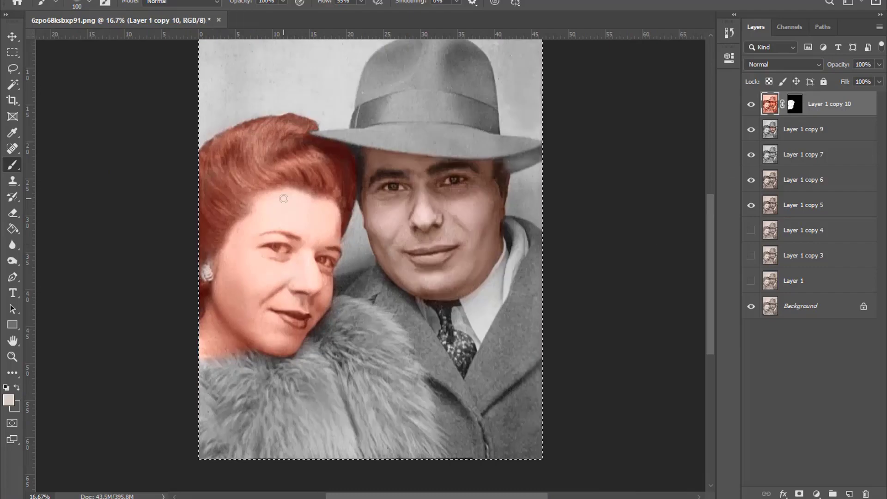
pyautogui.click(207, 1)
pyautogui.click(311, 77)
pyautogui.moveTo(611, 88); pyautogui.dragTo(613, 89)
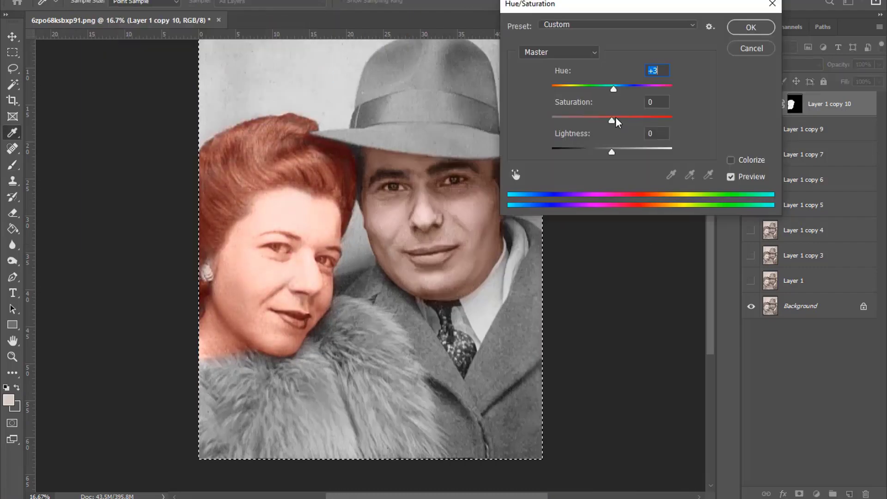
pyautogui.moveTo(611, 119); pyautogui.dragTo(603, 119)
pyautogui.press('Return')
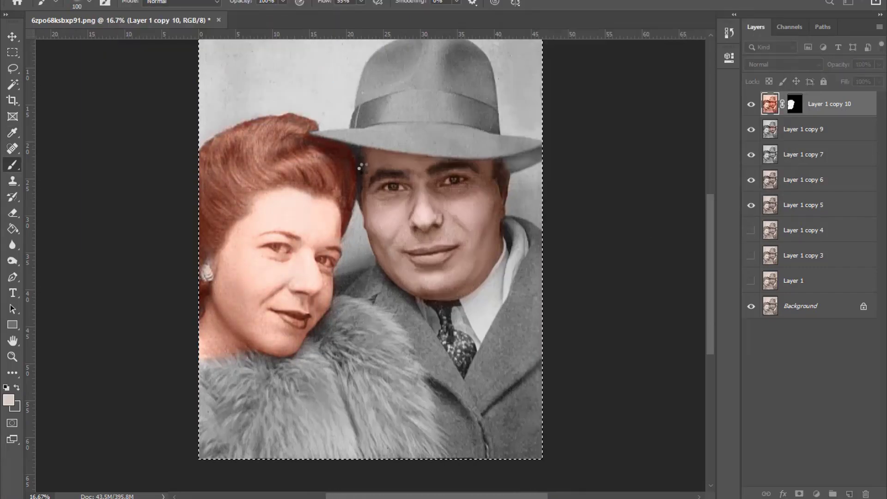
# - Undo the accidental stamped layer, duplicate Layer 1 copy 10, and shift the copy's hue slightly
pyautogui.hotkey('ctrl', 'alt', 'shift', 'e')
pyautogui.press('b')
pyautogui.hotkey('ctrl', 'z')
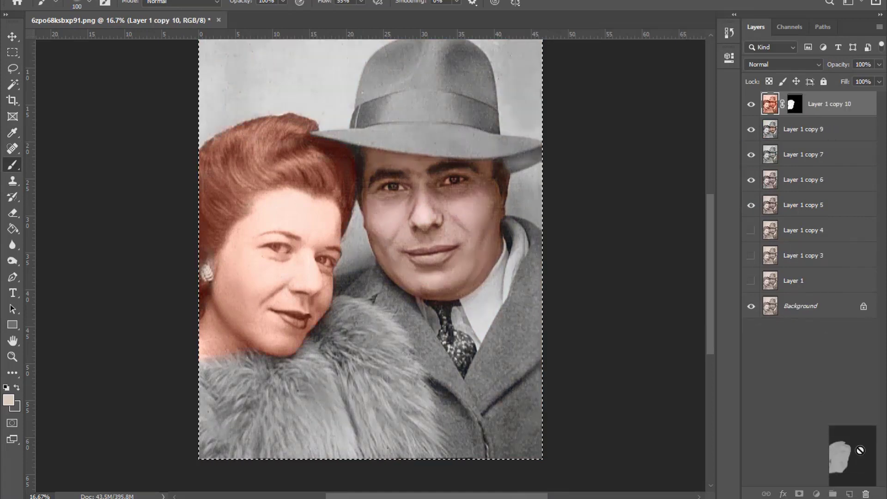
pyautogui.moveTo(829, 104); pyautogui.dragTo(849, 493)
pyautogui.hotkey('alt', 'i')
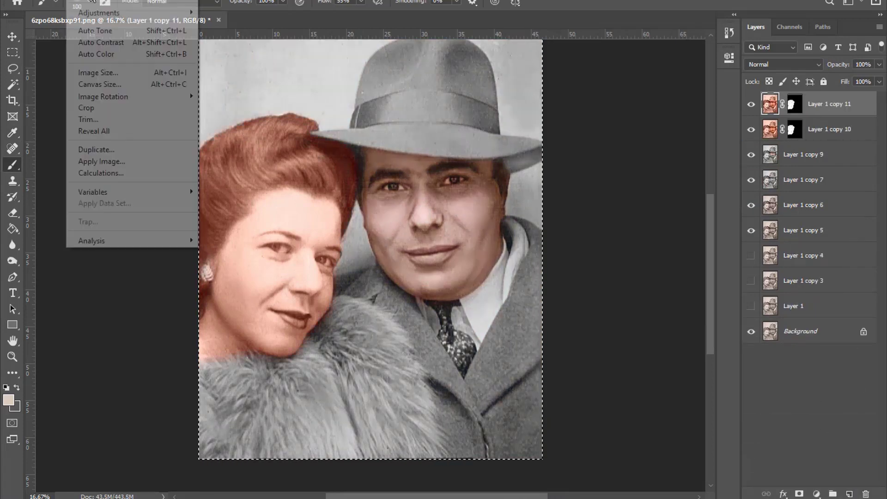
pyautogui.hotkey('ctrl', 'u')
pyautogui.moveTo(612, 88); pyautogui.dragTo(615, 90)
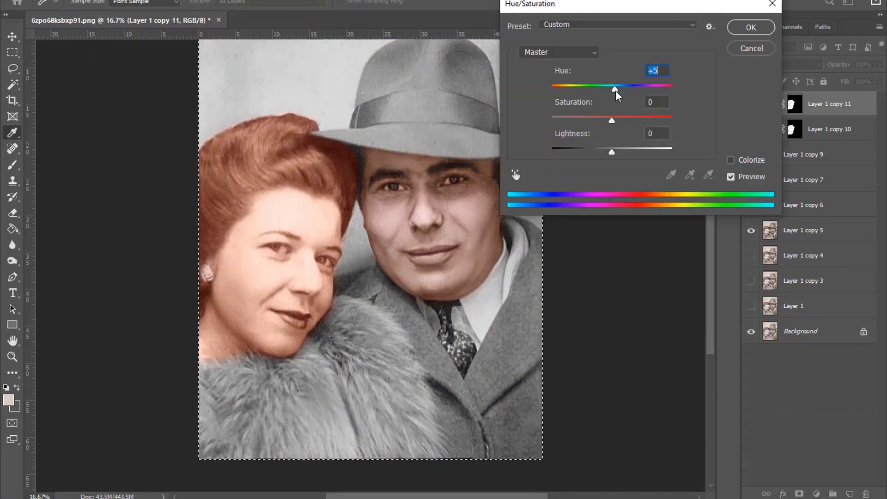
pyautogui.press('Return')
# - Erase stray colour from the copy's mask along the woman's cheek and eye area
pyautogui.press('b')
pyautogui.hotkey('ctrl', '\\')
pyautogui.press('d')
pyautogui.press('e')
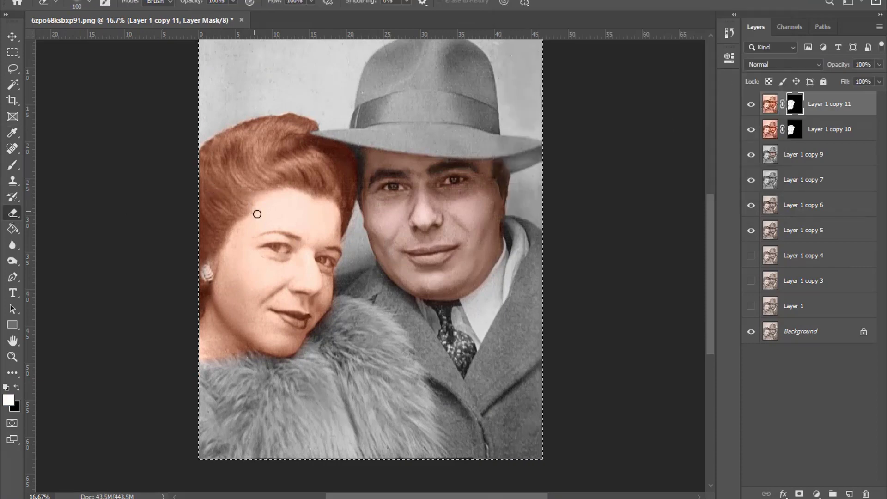
pyautogui.hotkey('ctrl', '+')
pyautogui.press('[')
pyautogui.press('[')
pyautogui.press('[')
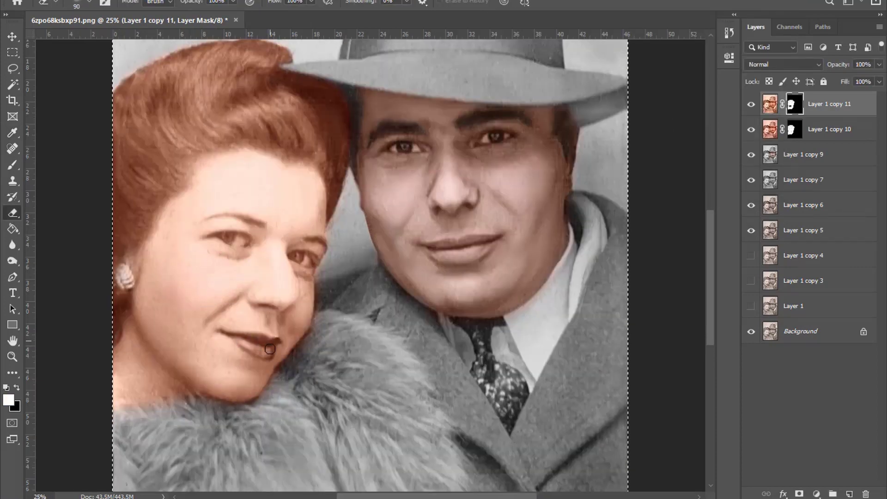
pyautogui.press(']')
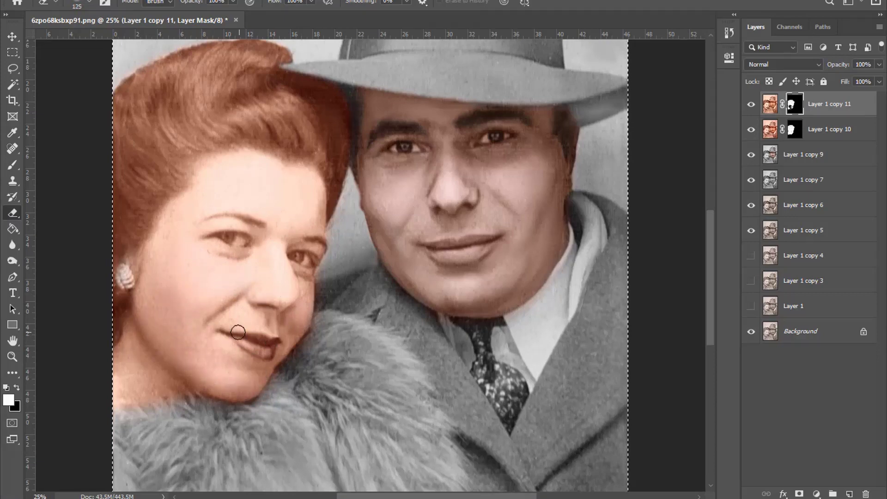
pyautogui.press('[')
pyautogui.press('[')
pyautogui.press(']')
pyautogui.press(']')
pyautogui.press(']')
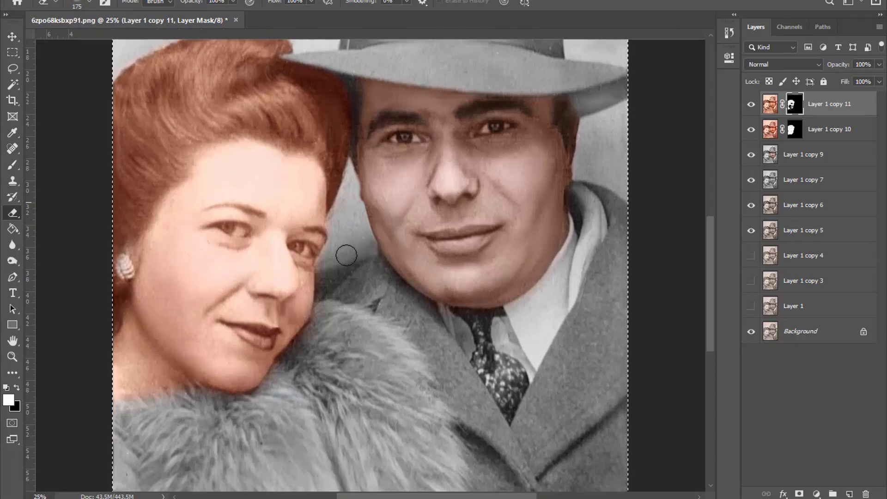
# - Finish erasing mask detail with the eraser between sizes 100 and 200, checking the whole photo
pyautogui.scroll(-2, 273, 174)
pyautogui.press('[')
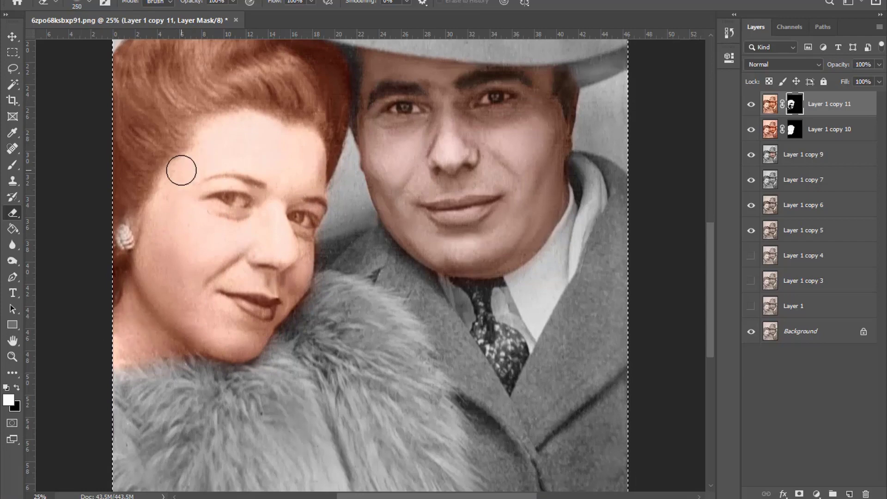
pyautogui.hotkey('ctrl', '-')
pyautogui.hotkey('ctrl', '+')
pyautogui.press('[')
pyautogui.press('[')
pyautogui.press('[')
pyautogui.press(']')
pyautogui.press(']')
pyautogui.press(']')
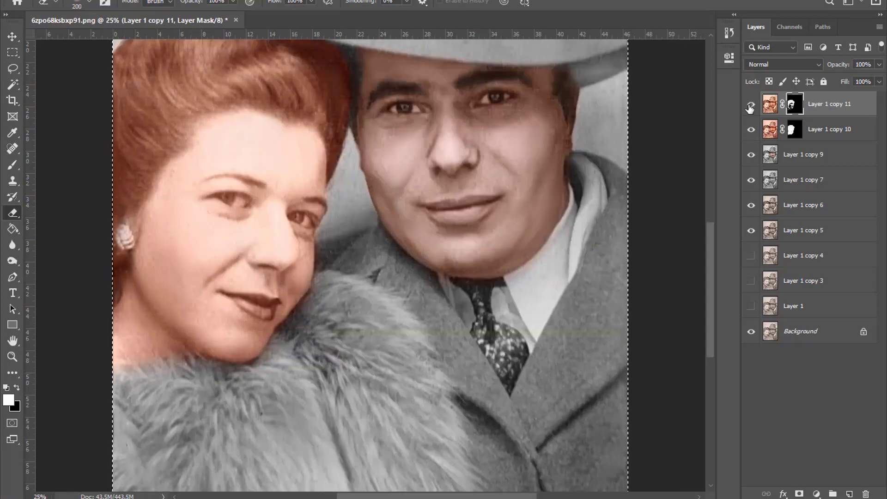
pyautogui.hotkey('ctrl', '-')
# - Clear the selection and merge the colour layers into Layer 1 copy 12
pyautogui.press('m')
pyautogui.hotkey('ctrl', 'd')
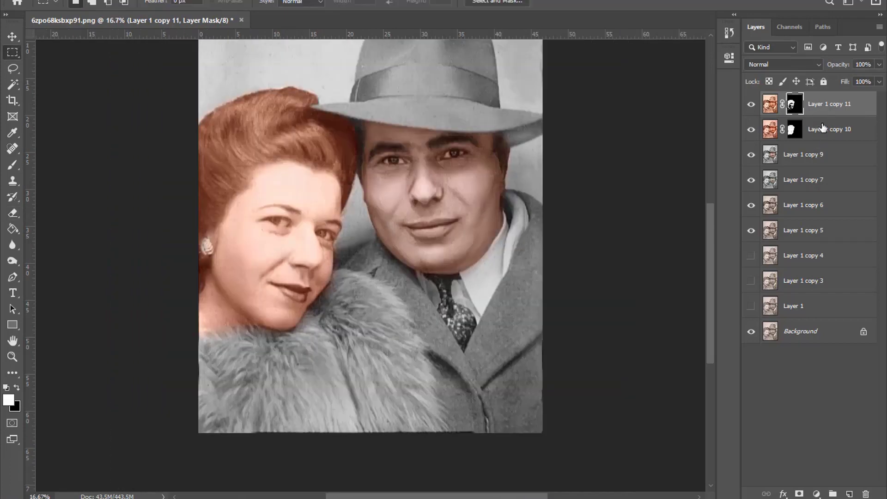
pyautogui.rightClick(822, 128)
pyautogui.click(683, 348)
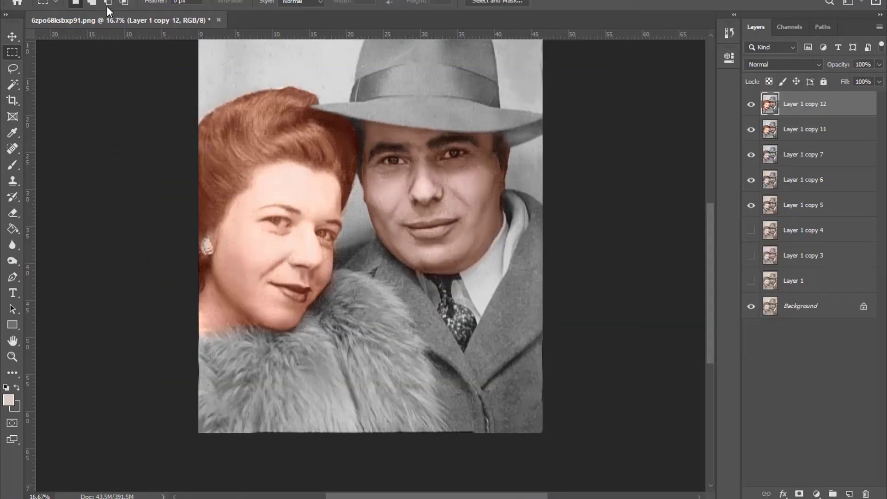
# - Desaturate the layer to -37 and lower its lightness with Hue/Saturation
pyautogui.click(76, 0)
pyautogui.click(258, 77)
pyautogui.moveTo(615, 119); pyautogui.dragTo(590, 119)
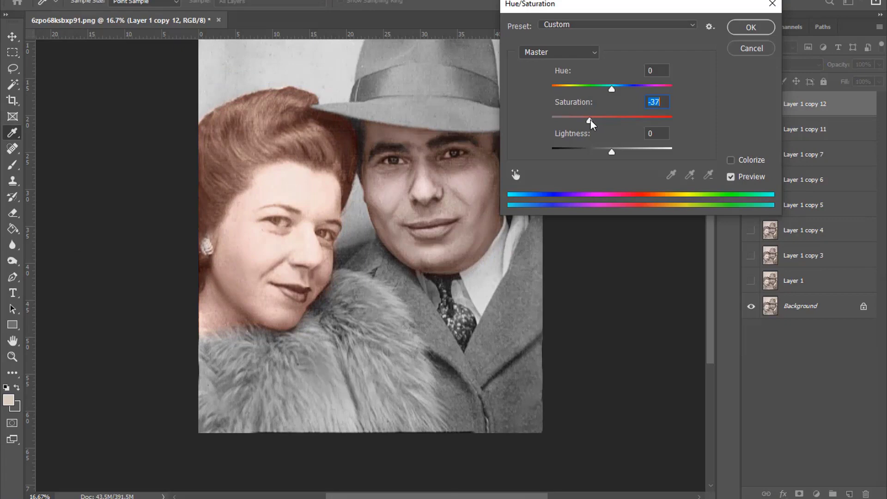
pyautogui.moveTo(608, 151); pyautogui.dragTo(604, 151)
pyautogui.click(751, 27)
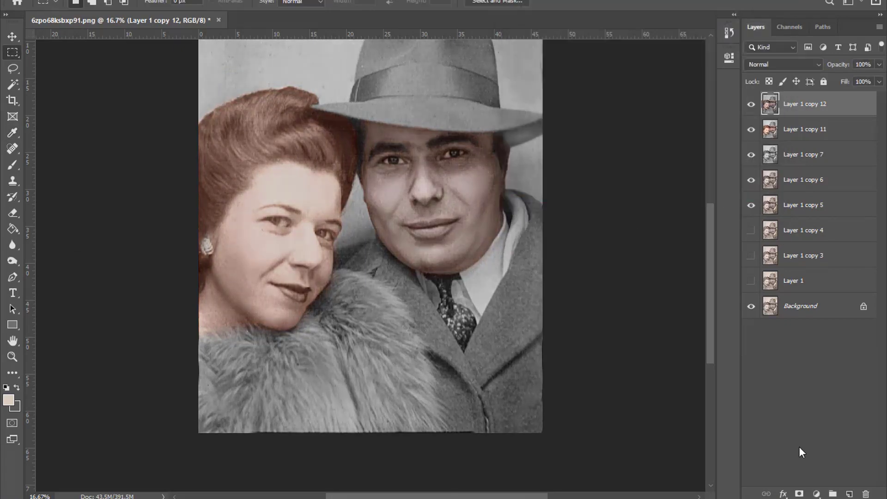
# - Darken the midtones with a Curves adjustment
pyautogui.click(76, 1)
pyautogui.click(245, 41)
pyautogui.moveTo(598, 143); pyautogui.dragTo(598, 149)
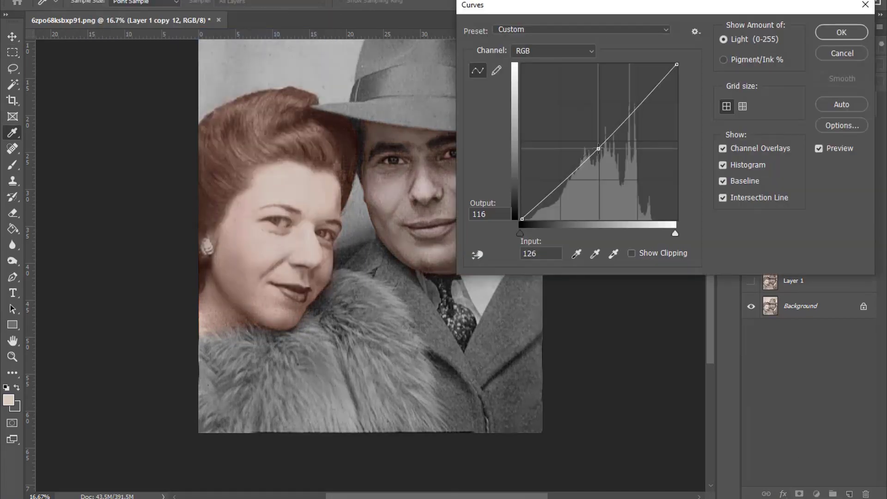
pyautogui.press('Return')
pyautogui.click(76, 0)
# - Add a touch more black to the Blacks range with Selective Color
pyautogui.click(234, 198)
pyautogui.click(712, 71)
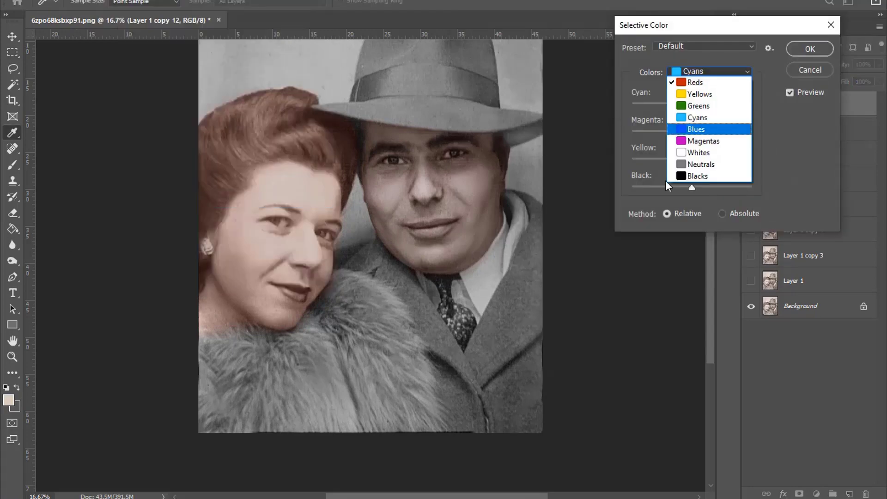
pyautogui.click(683, 182)
pyautogui.click(691, 187)
pyautogui.moveTo(693, 187); pyautogui.dragTo(700, 186)
pyautogui.press('Return')
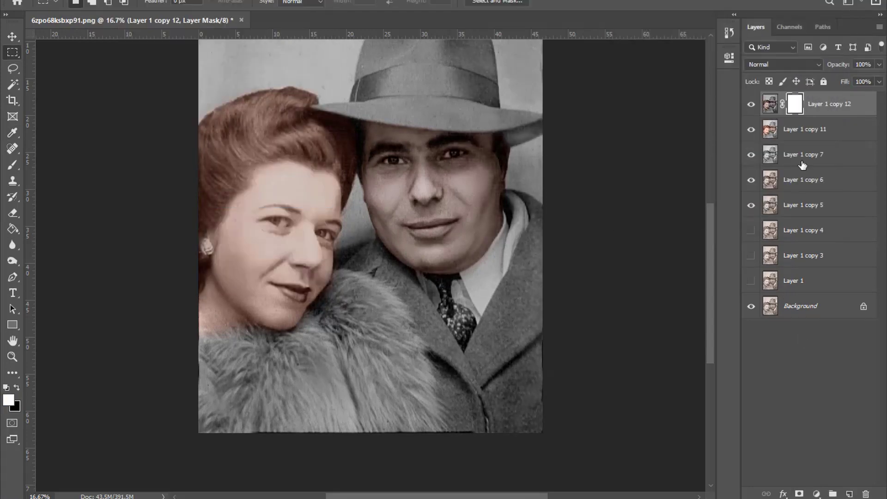
# - Hide the darkening behind a black mask and brush it back over the woman's hair
pyautogui.hotkey('ctrl', 'i')
pyautogui.click(13, 164)
pyautogui.moveTo(202, 175)
pyautogui.mouseDown()
pyautogui.moveTo(239, 116)
pyautogui.moveTo(214, 196)
pyautogui.mouseUp()
pyautogui.press('[')
pyautogui.press('[')
pyautogui.press('[')
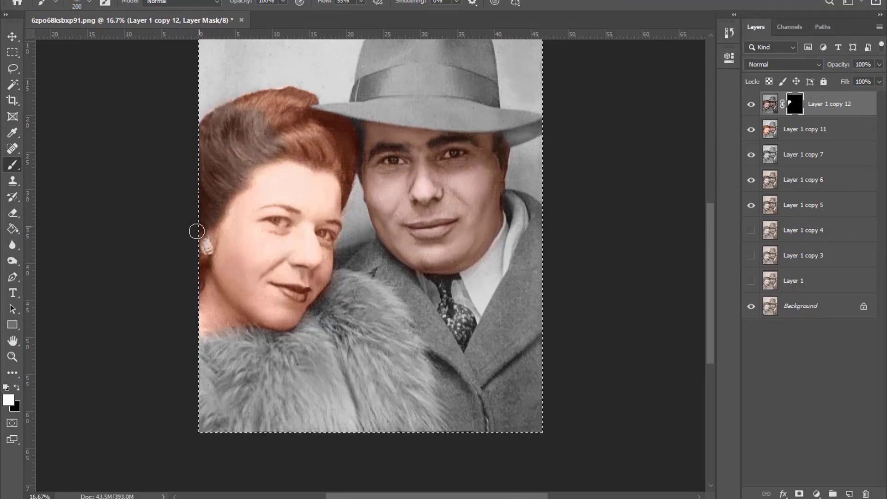
pyautogui.press(']')
pyautogui.press(']')
pyautogui.moveTo(240, 99)
pyautogui.mouseDown()
pyautogui.moveTo(258, 124)
pyautogui.moveTo(304, 148)
pyautogui.mouseUp()
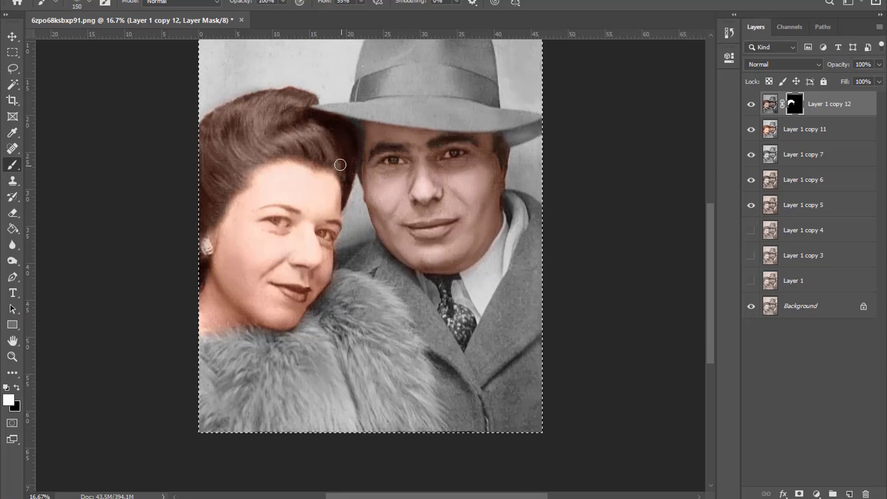
# - Tone the hair pixels to Hue -9, Saturation -17, Lightness -11 with Hue/Saturation
pyautogui.hotkey('ctrl', '2')
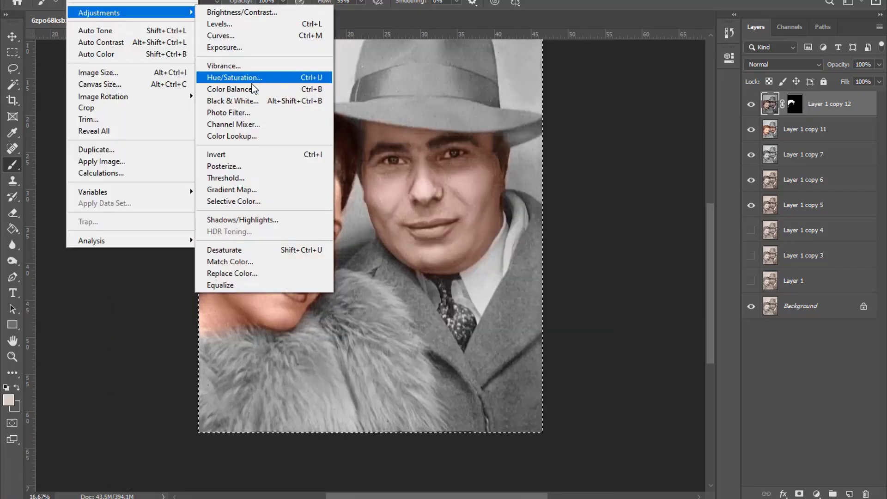
pyautogui.click(257, 79)
pyautogui.moveTo(611, 120); pyautogui.dragTo(607, 120)
pyautogui.moveTo(614, 90); pyautogui.dragTo(610, 90)
pyautogui.moveTo(611, 151); pyautogui.dragTo(606, 150)
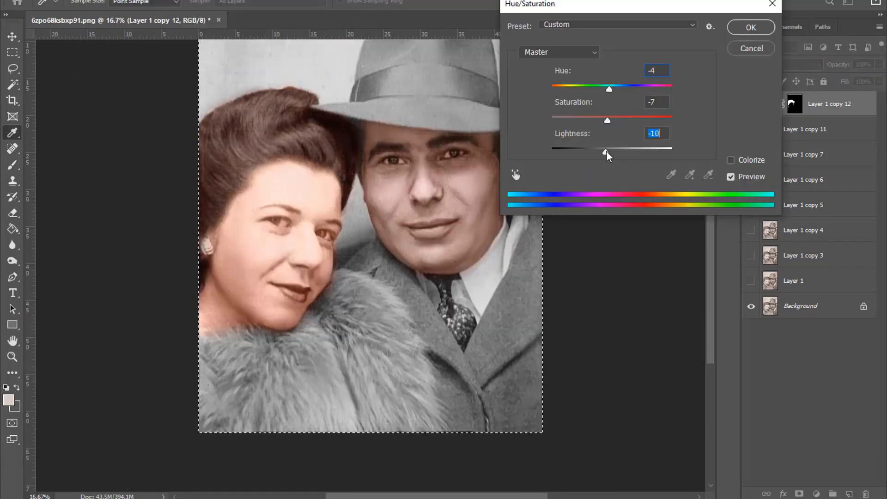
pyautogui.moveTo(606, 120); pyautogui.dragTo(603, 120)
pyautogui.moveTo(610, 88); pyautogui.dragTo(607, 89)
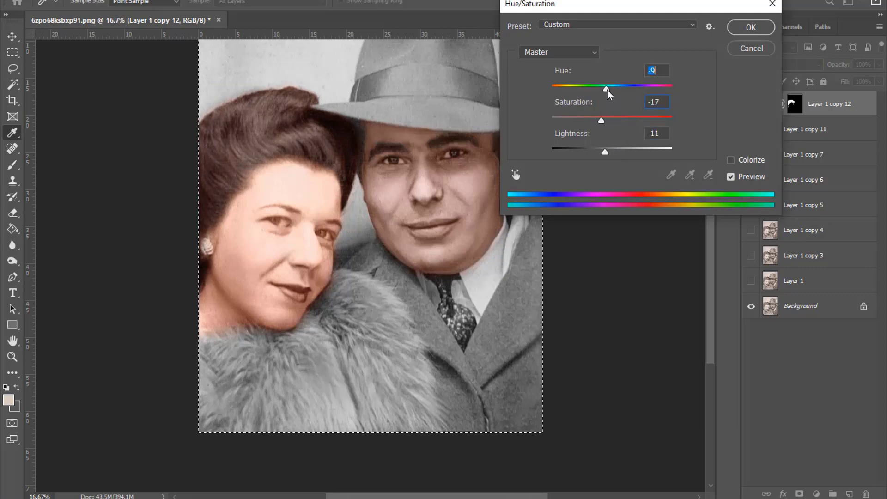
pyautogui.click(750, 28)
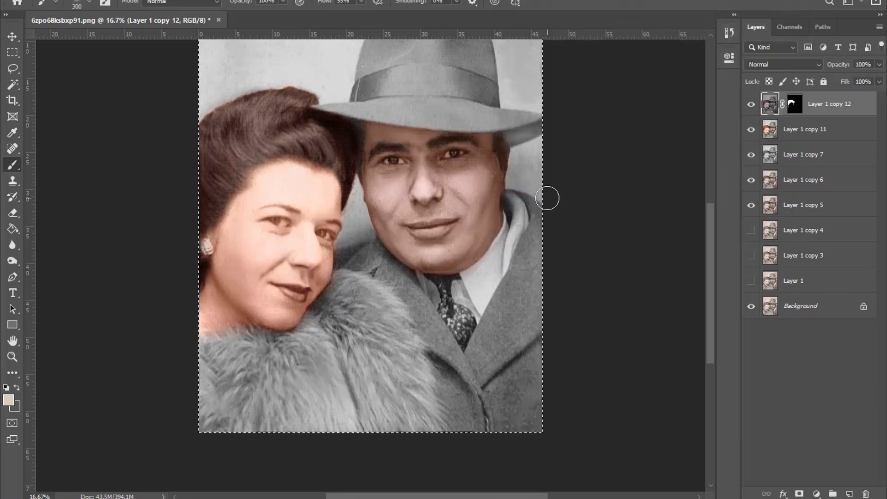
# - Inspect the faces up close, fit the whole photo in view, and bring up the hair layers' options
pyautogui.hotkey('ctrl', '+')
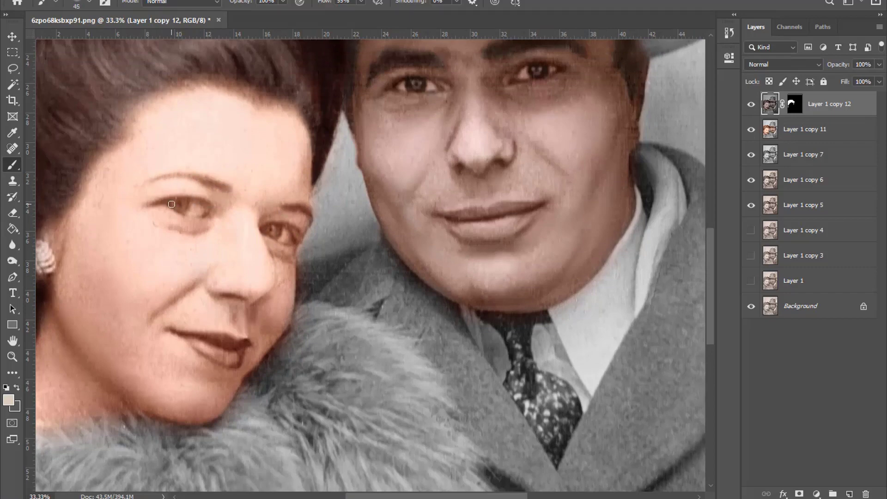
pyautogui.hotkey('ctrl', '-')
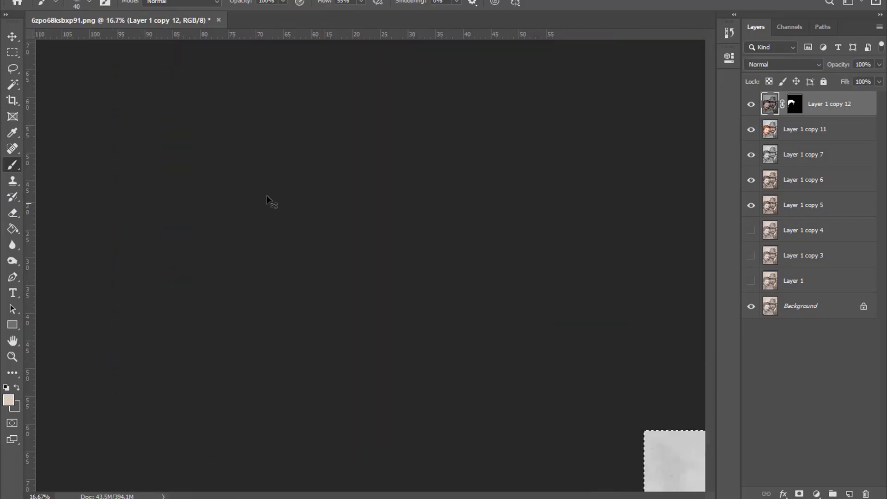
pyautogui.hotkey('ctrl', '0')
pyautogui.press('Return')
pyautogui.rightClick(827, 104)
# - Merge copy 11 into copy 12, duplicate it as Layer 1 copy 13, and desaturate to -6
pyautogui.click(674, 400)
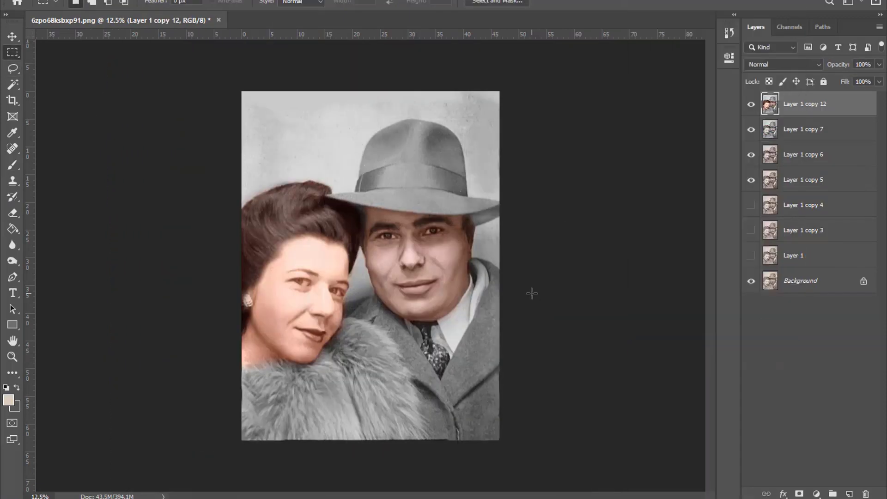
pyautogui.hotkey('ctrl', 'j')
pyautogui.hotkey('alt', 'i')
pyautogui.click(226, 74)
pyautogui.moveTo(612, 118); pyautogui.dragTo(610, 119)
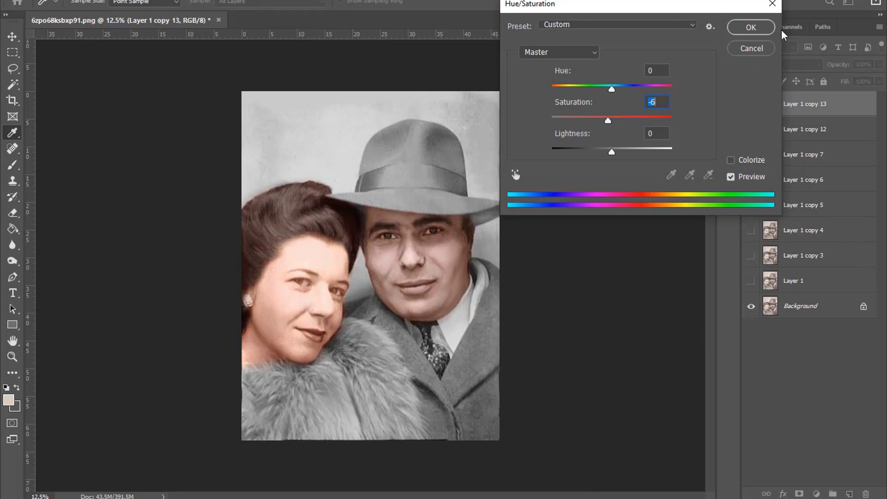
pyautogui.click(769, 29)
# - Stamp Layer 1 copy 14 and lower the Red curve in highlights and shadows
pyautogui.hotkey('ctrl', 'j')
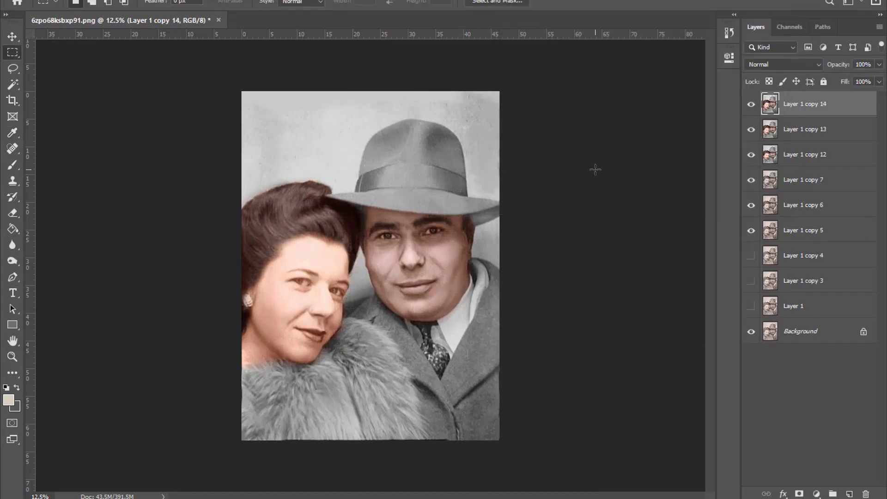
pyautogui.hotkey('ctrl', 'm')
pyautogui.click(543, 51)
pyautogui.click(527, 68)
pyautogui.moveTo(637, 103); pyautogui.dragTo(637, 109)
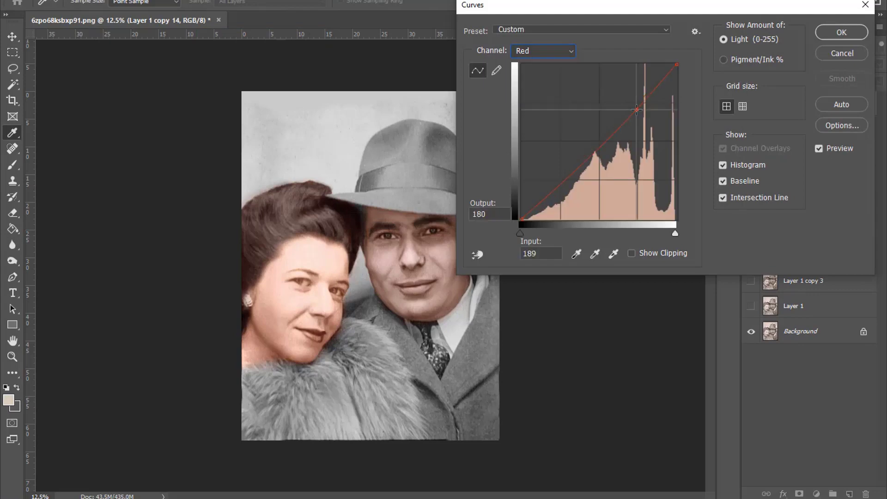
pyautogui.moveTo(558, 183); pyautogui.dragTo(559, 189)
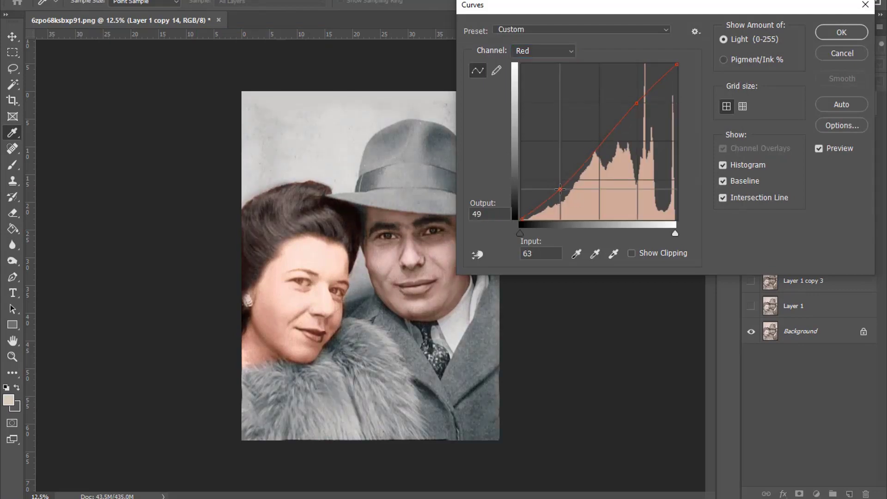
# - Raise the Green shadows and nudge the Blue shadows slightly in Curves, then apply
pyautogui.click(573, 55)
pyautogui.click(545, 82)
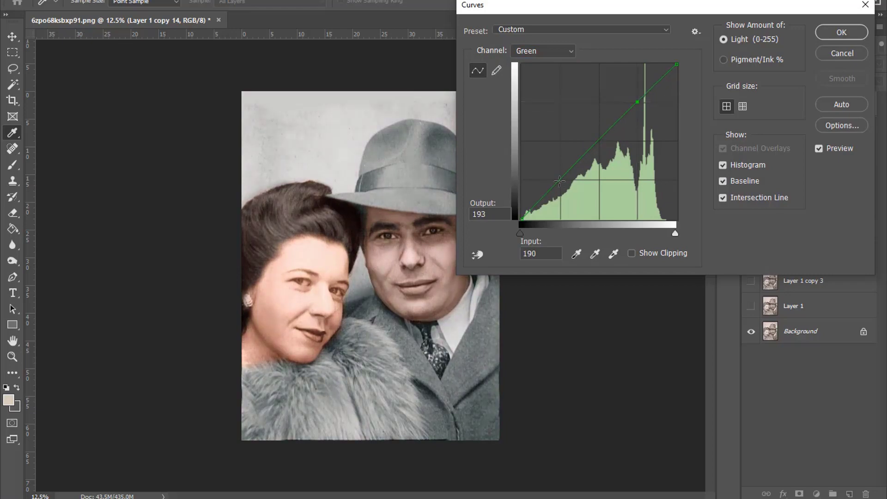
pyautogui.press('-')
pyautogui.press('Up')
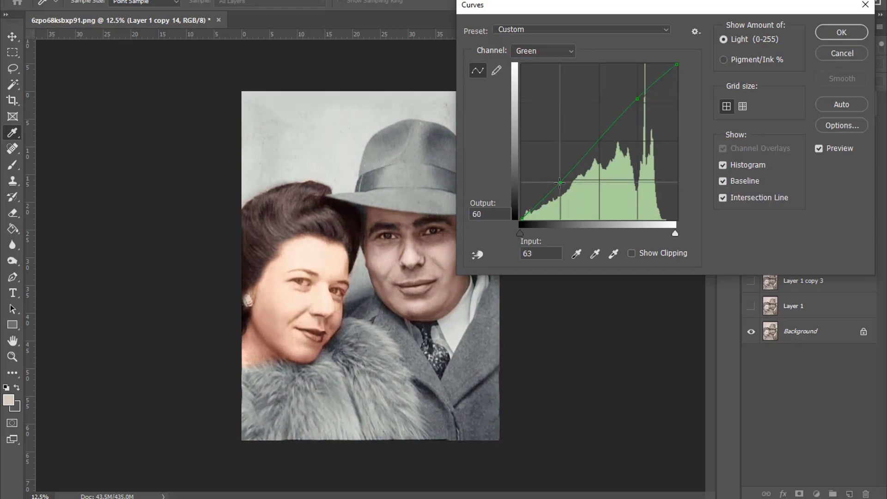
pyautogui.press('Up')
pyautogui.press('Up')
pyautogui.click(542, 51)
pyautogui.click(536, 93)
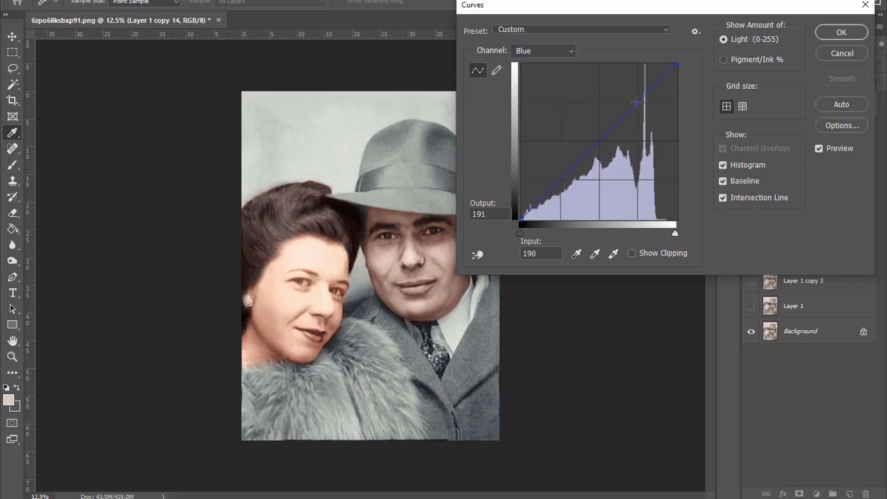
pyautogui.press('-')
pyautogui.press('Right')
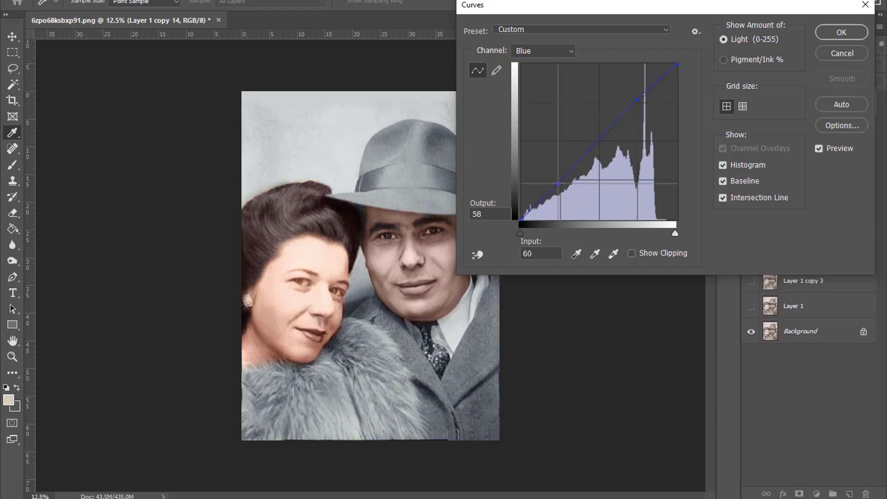
pyautogui.press('Right')
pyautogui.press('Return')
# - Desaturate Layer 1 copy 14 to -5 and erase the cool tint from the man's face
pyautogui.press('m')
pyautogui.click(255, 77)
pyautogui.moveTo(612, 121); pyautogui.dragTo(605, 121)
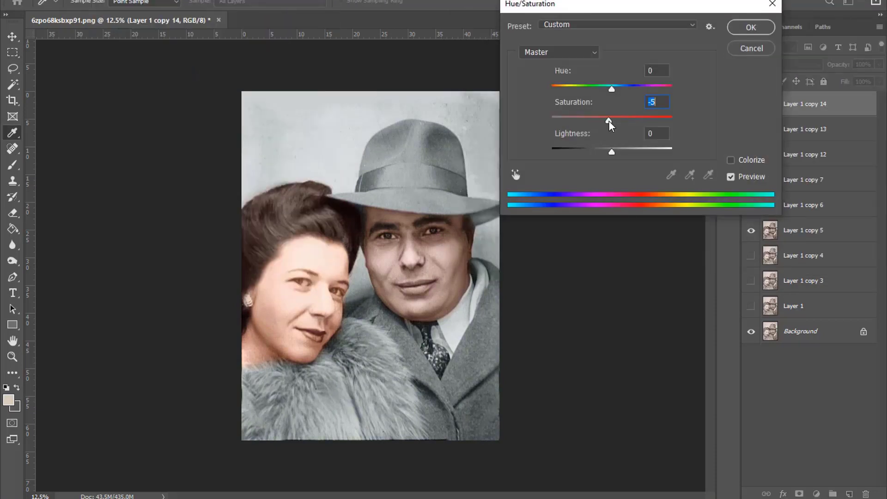
pyautogui.press('Return')
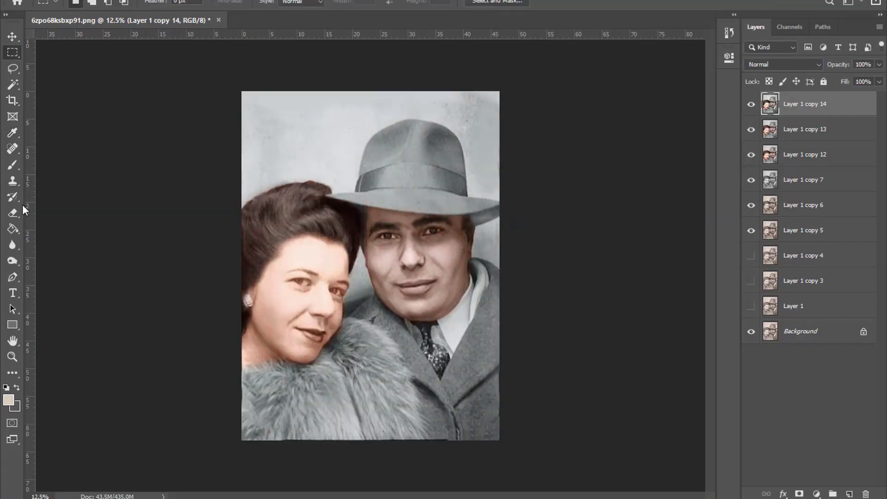
pyautogui.press('e')
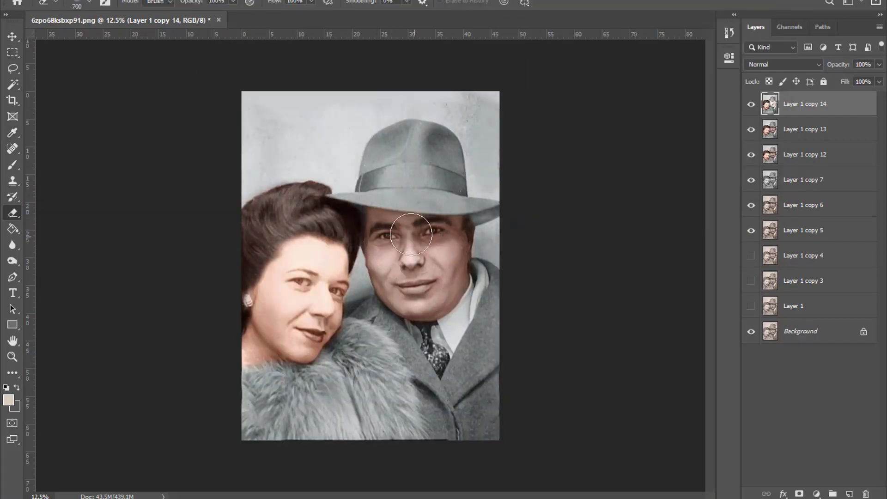
pyautogui.moveTo(410, 234); pyautogui.dragTo(416, 296)
# - Merge copies 13 and 14, then apply Color Balance with Cyan -32 and Blue +4
pyautogui.keyDown('shift'); pyautogui.click(803, 129); pyautogui.keyUp('shift')
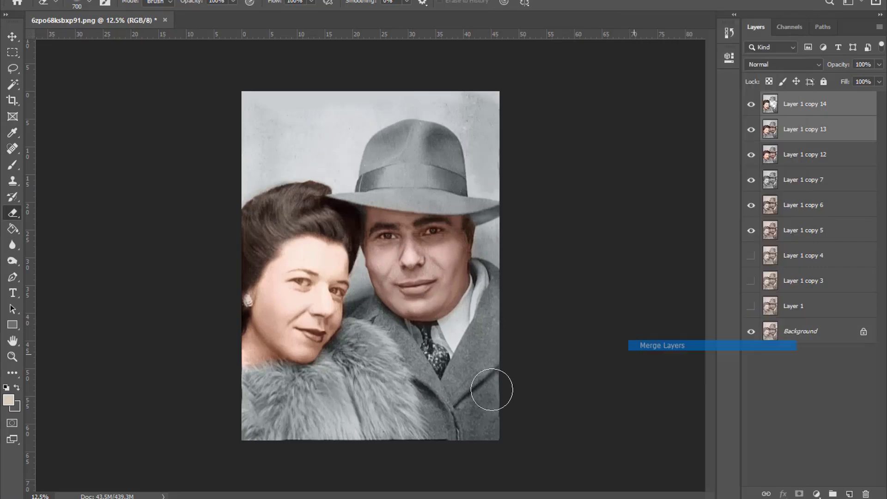
pyautogui.hotkey('ctrl', 'e')
pyautogui.click(78, 2)
pyautogui.moveTo(99, 13)
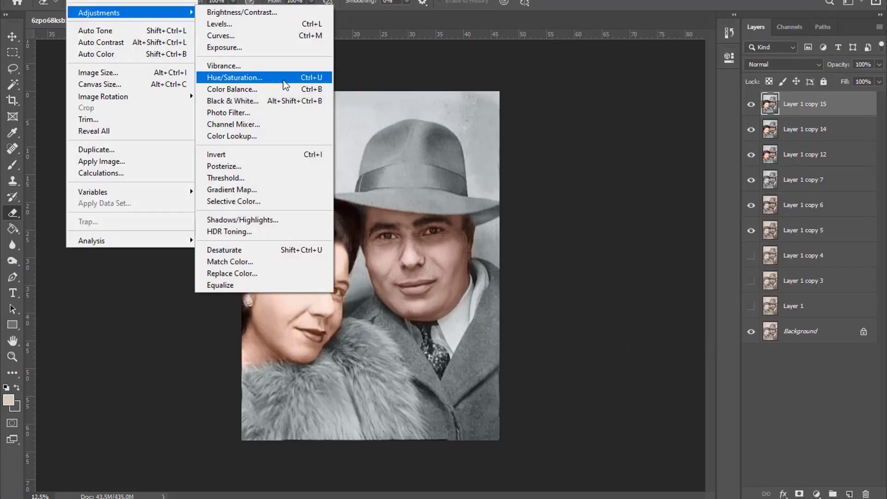
pyautogui.click(245, 89)
pyautogui.moveTo(638, 48); pyautogui.dragTo(619, 48)
pyautogui.moveTo(638, 76)
pyautogui.mouseDown()
pyautogui.moveTo(630, 76)
pyautogui.moveTo(641, 76)
pyautogui.mouseUp()
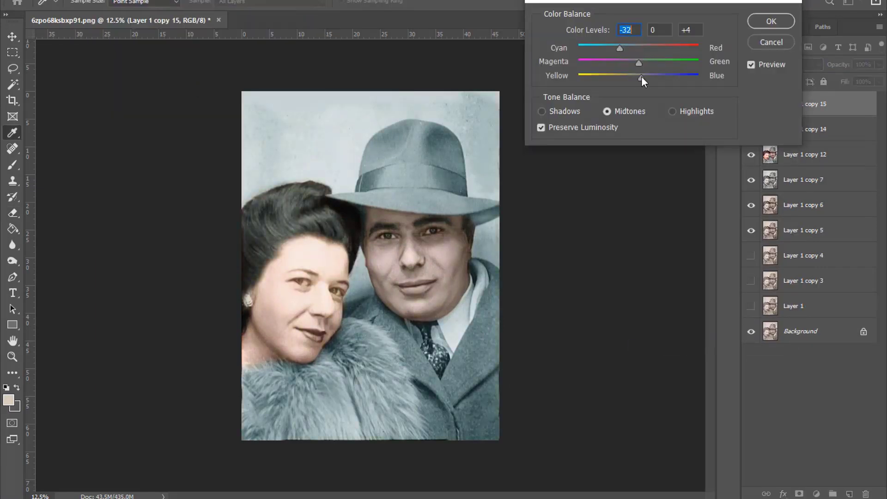
pyautogui.click(771, 21)
# - Add an inverted mask and paint white over the woman's fur collar
pyautogui.click(799, 493)
pyautogui.hotkey('ctrl', 'i')
pyautogui.press('e')
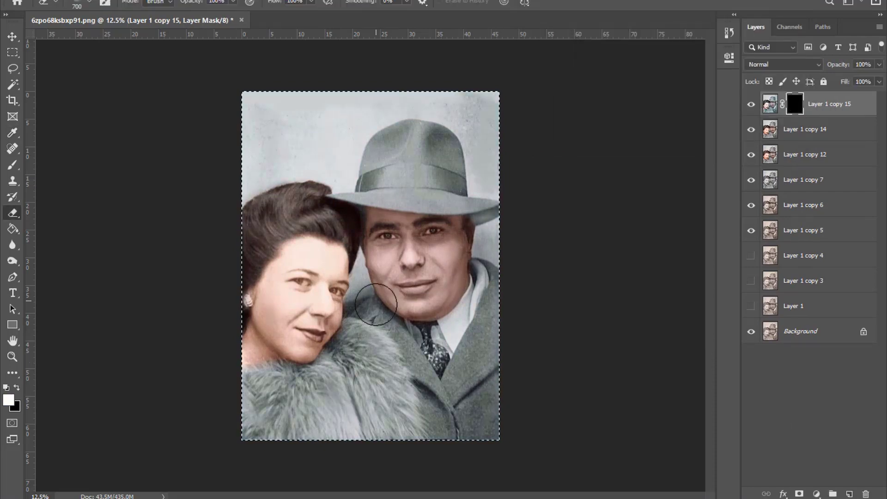
pyautogui.press('b')
pyautogui.press(']')
pyautogui.press(']')
pyautogui.press(']')
pyautogui.moveTo(263, 418); pyautogui.dragTo(374, 416)
# - Zoom in on the fur and resize the brush between 200 and 300 for the edges
pyautogui.hotkey('ctrl', '+')
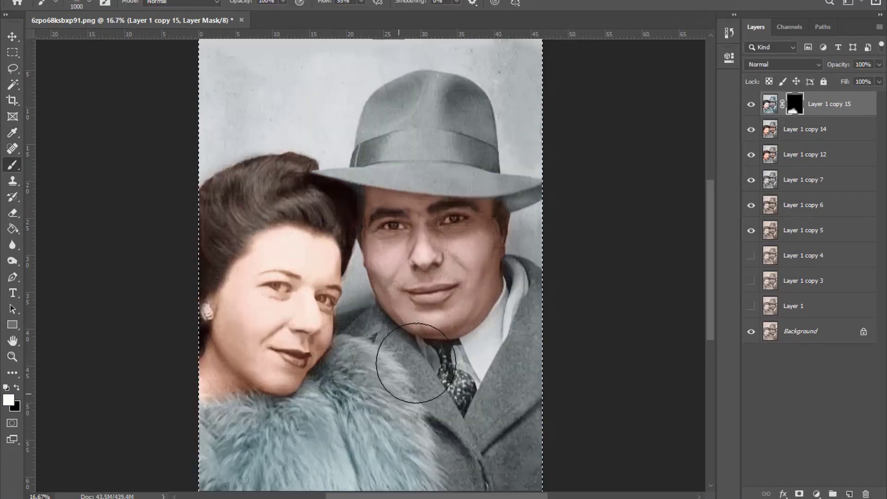
pyautogui.scroll(-3, 416, 363)
pyautogui.press('[')
pyautogui.press('[')
pyautogui.press('[')
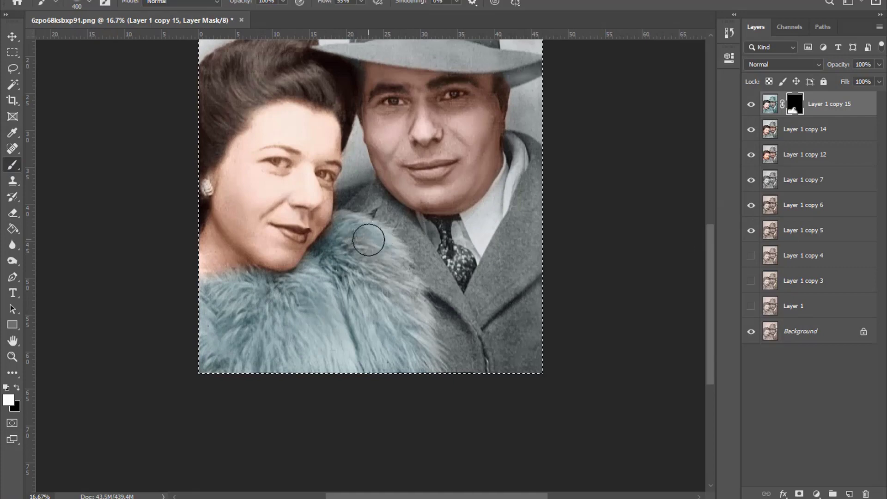
pyautogui.press('[')
pyautogui.press('[')
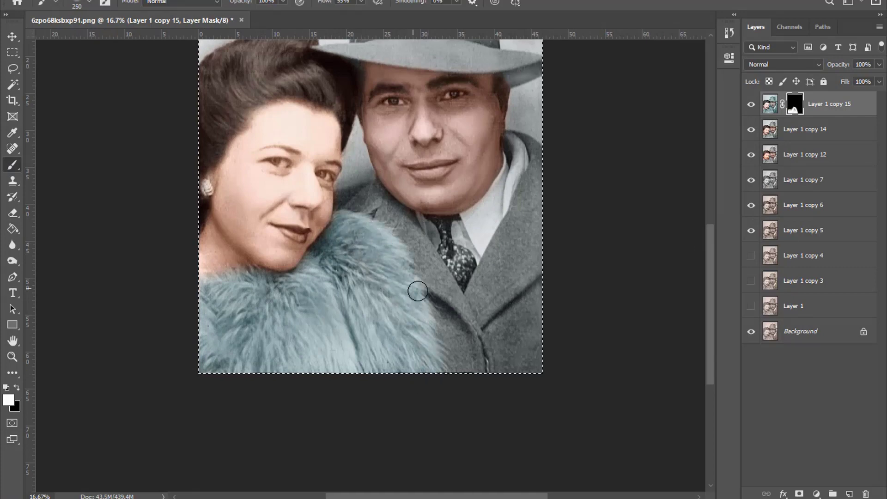
pyautogui.press(']')
pyautogui.press(']')
pyautogui.scroll(3, 549, 315)
pyautogui.scroll(-2, 468, 401)
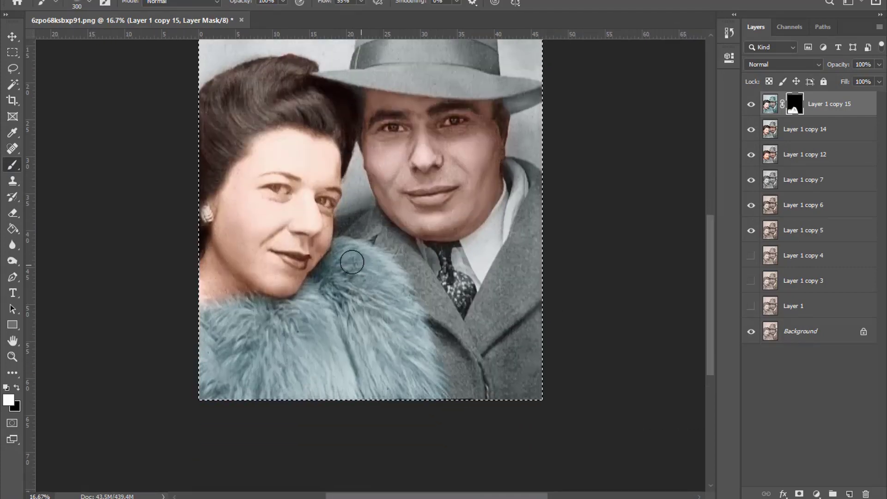
# - Zoom back out and merge the masked fur layer down into the layer below
pyautogui.press(']')
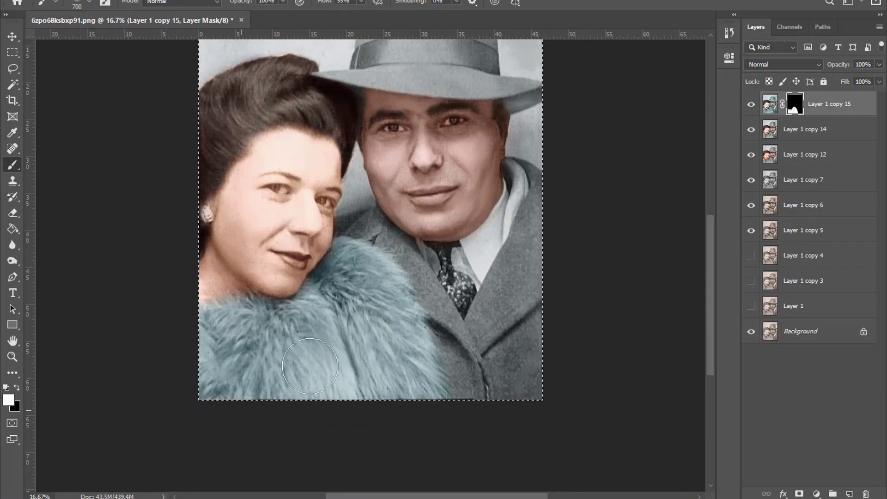
pyautogui.hotkey('ctrl', '-')
pyautogui.hotkey('ctrl', '+')
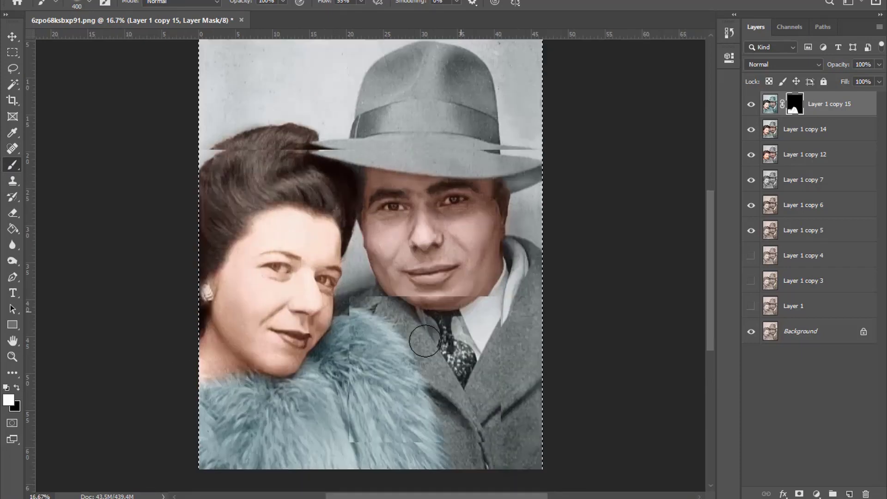
pyautogui.press('m')
pyautogui.moveTo(427, 165); pyautogui.dragTo(427, 176)
pyautogui.click(427, 175)
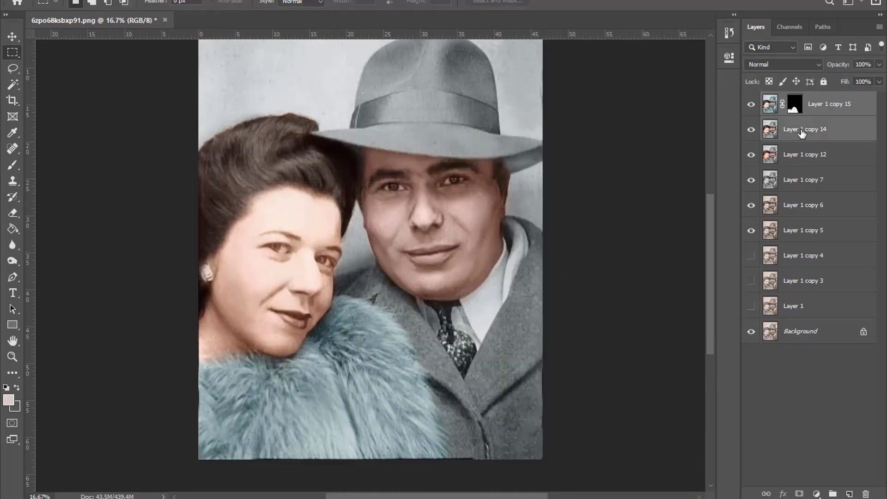
pyautogui.hotkey('ctrl', 'e')
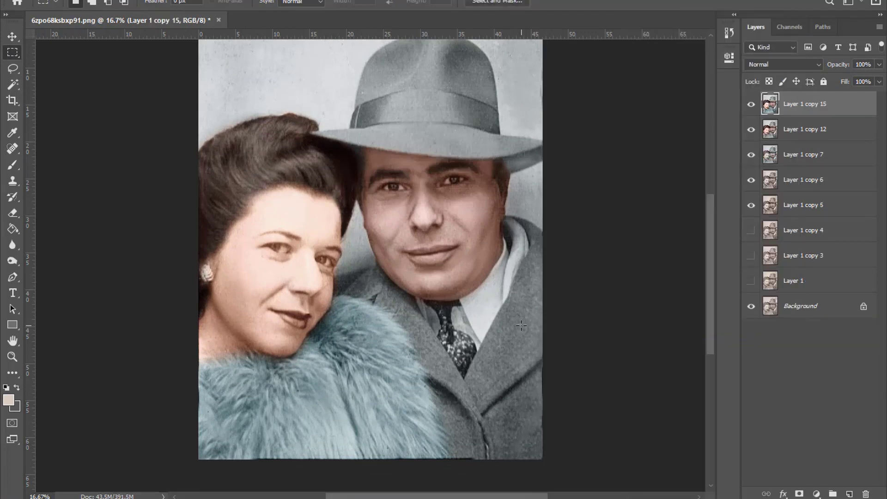
# - Duplicate the portrait layer and apply a warm yellow-magenta Color Balance
pyautogui.hotkey('ctrl', 'j')
pyautogui.click(76, 1)
pyautogui.click(314, 99)
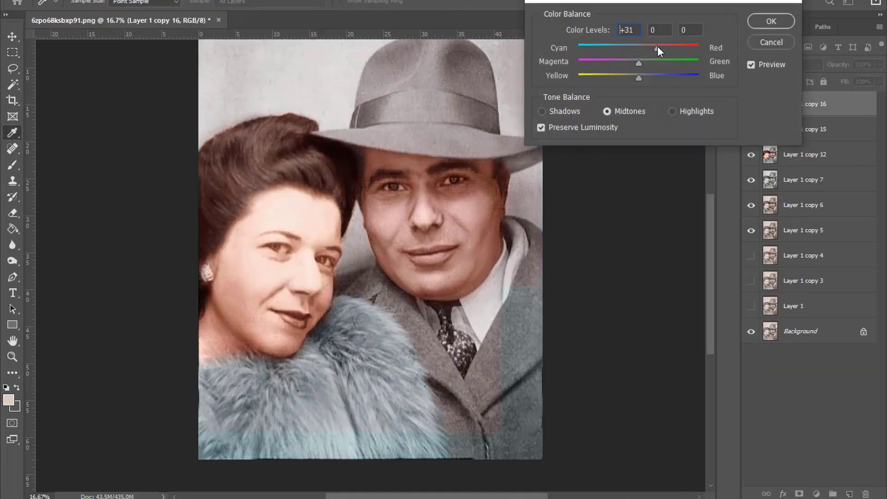
pyautogui.moveTo(658, 47); pyautogui.dragTo(656, 48)
pyautogui.moveTo(638, 77)
pyautogui.mouseDown()
pyautogui.moveTo(611, 77)
pyautogui.moveTo(620, 63)
pyautogui.mouseUp()
pyautogui.moveTo(635, 63); pyautogui.dragTo(633, 78)
pyautogui.click(541, 110)
pyautogui.click(770, 21)
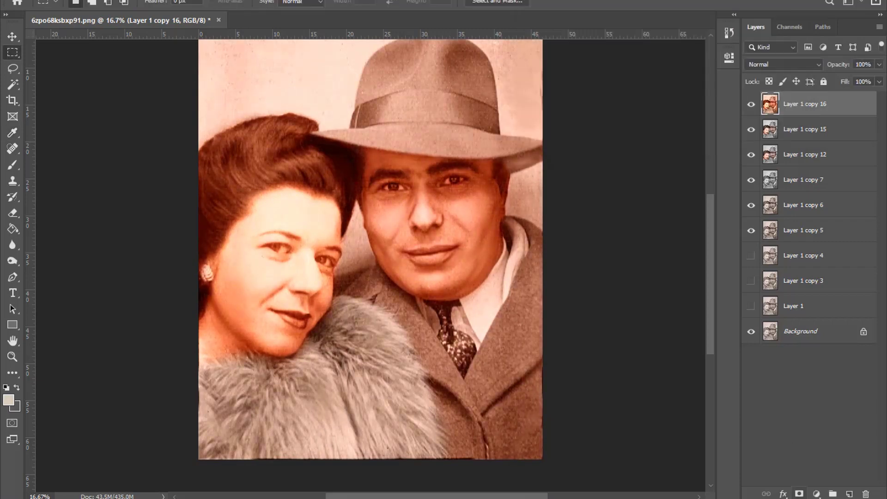
# - Add an inverted mask and paint white over the man's coat
pyautogui.click(799, 493)
pyautogui.hotkey('ctrl', 'i')
pyautogui.press('b')
pyautogui.press('d')
pyautogui.moveTo(531, 286); pyautogui.dragTo(512, 394)
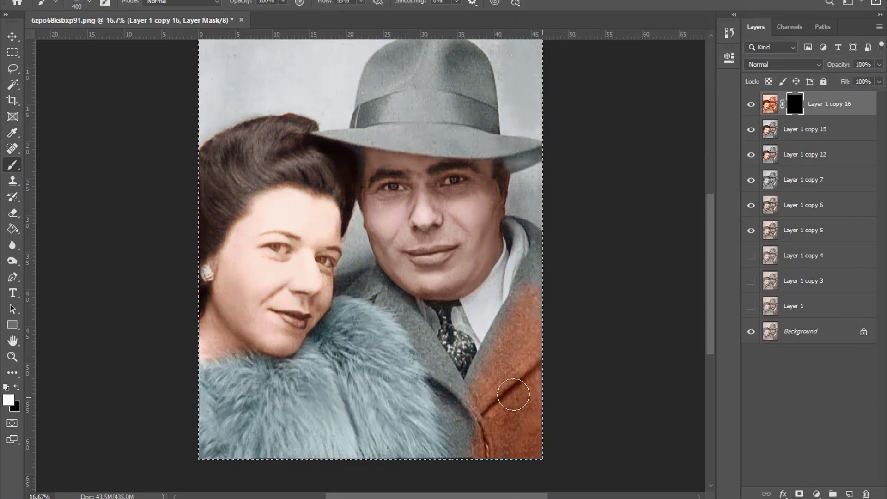
pyautogui.hotkey('ctrl', '+')
pyautogui.scroll(-3, 606, 184)
# - Resize the brush to about 70 and paint orange along the coat collar
pyautogui.press('[')
pyautogui.press('[')
pyautogui.press('[')
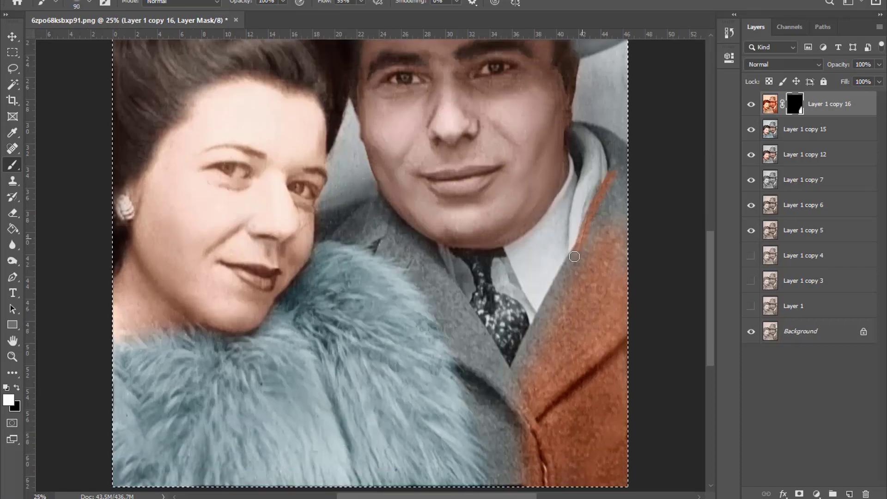
pyautogui.scroll(-2, 564, 233)
pyautogui.press(']')
pyautogui.press(']')
pyautogui.press(']')
pyautogui.hotkey('ctrl', '+')
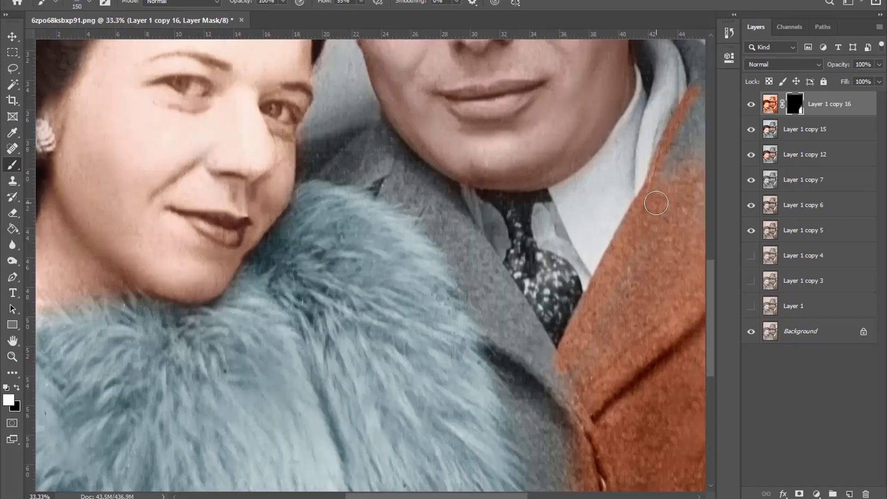
pyautogui.hotkey('ctrl', '-')
pyautogui.press('[')
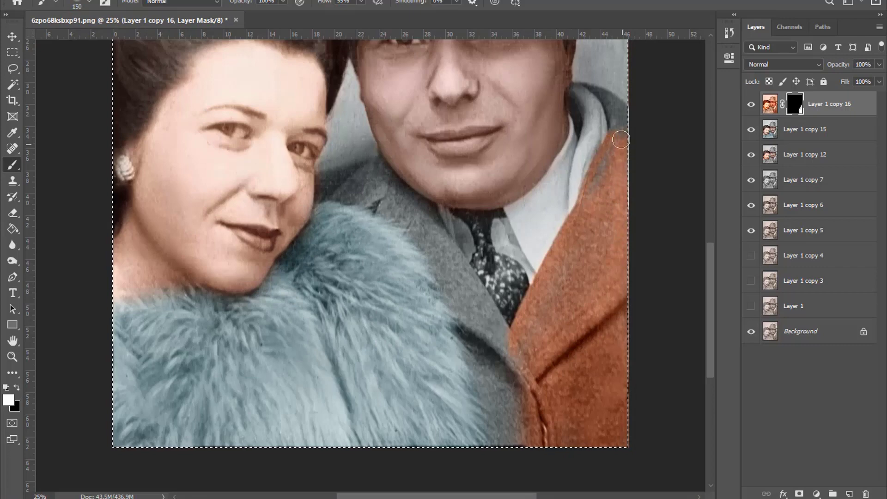
pyautogui.press('[')
pyautogui.press('[')
pyautogui.press('[')
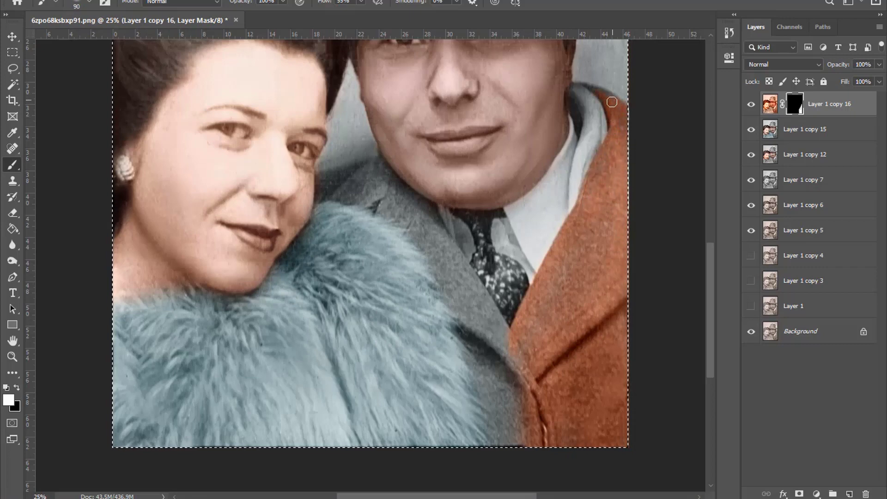
pyautogui.press(']')
pyautogui.press(']')
pyautogui.press(']')
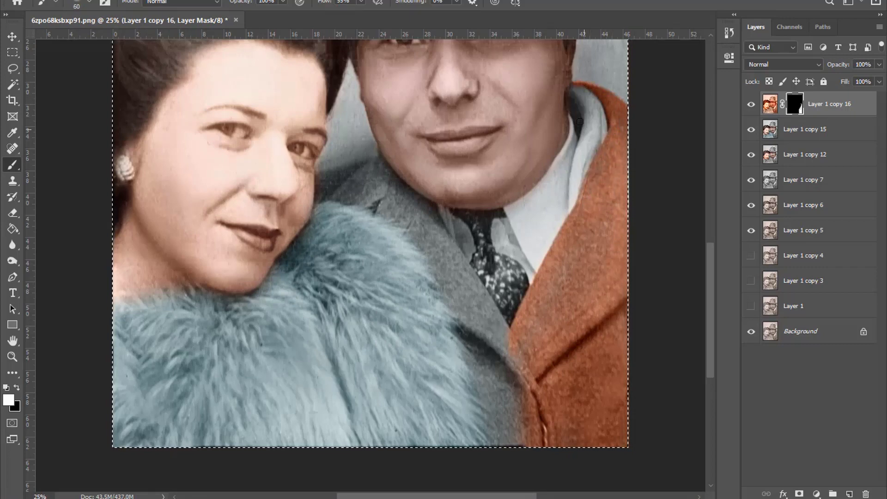
pyautogui.scroll(-1, 462, 139)
pyautogui.hotkey('ctrl', '-')
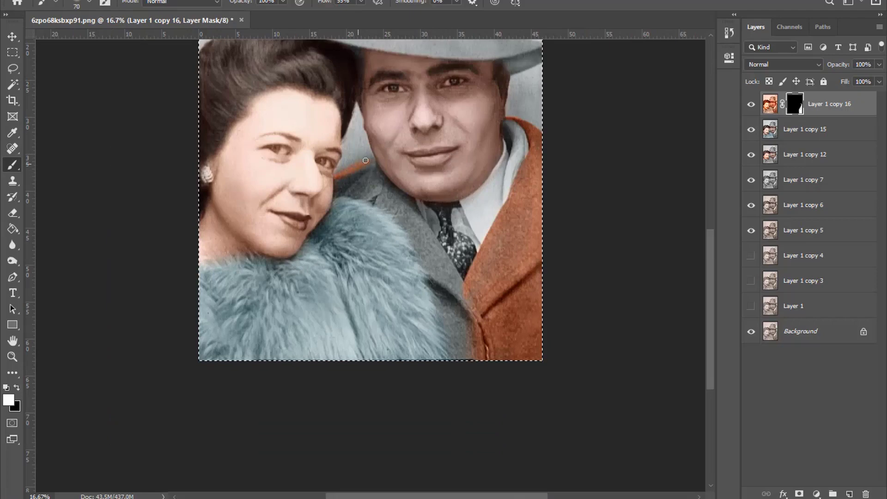
pyautogui.press(']')
pyautogui.hotkey('ctrl', '+')
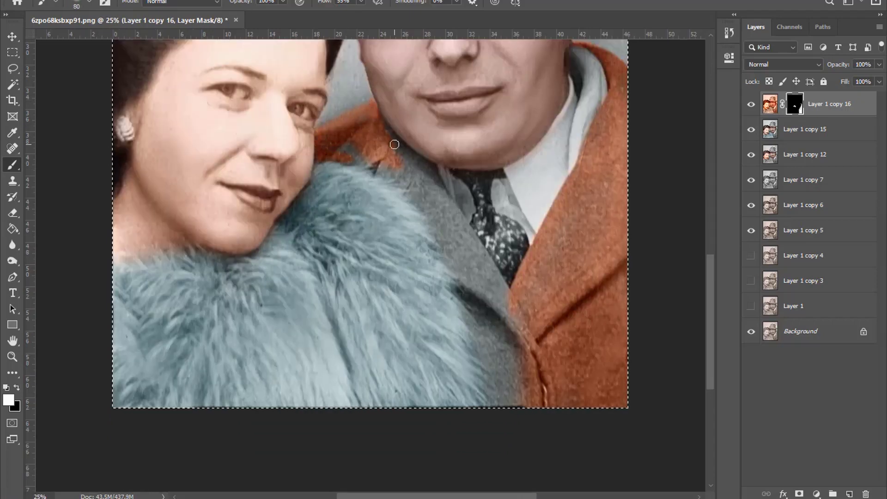
pyautogui.press('[')
pyautogui.moveTo(390, 139); pyautogui.dragTo(438, 184)
# - Extend the orange down the coat's lapel with a 150–200 brush and clear the selection
pyautogui.press(']')
pyautogui.press(']')
pyautogui.press(']')
pyautogui.moveTo(395, 164)
pyautogui.mouseDown()
pyautogui.moveTo(486, 288)
pyautogui.moveTo(503, 292)
pyautogui.mouseUp()
pyautogui.press('[')
pyautogui.press('[')
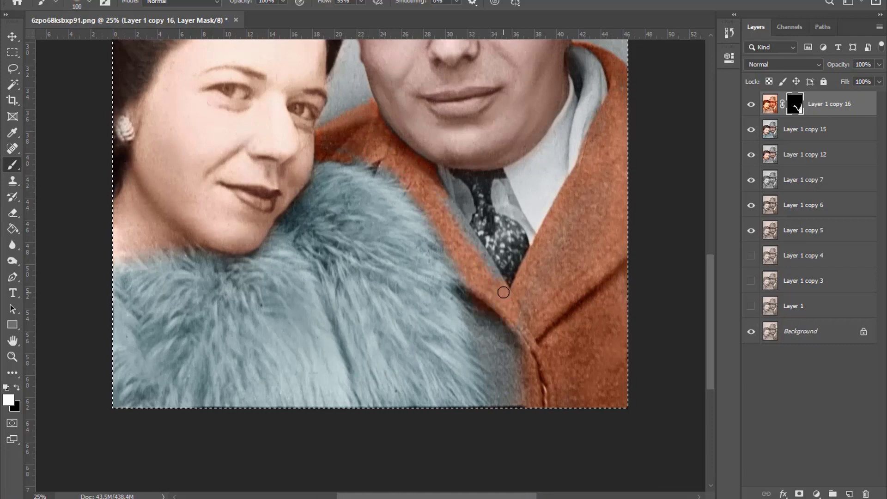
pyautogui.scroll(-1, 506, 307)
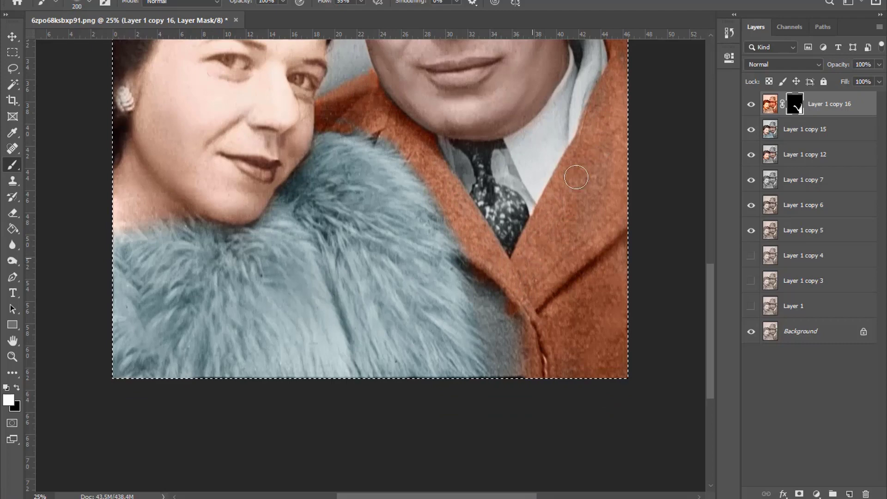
pyautogui.press(']')
pyautogui.press(']')
pyautogui.press(']')
pyautogui.hotkey('ctrl', 'd')
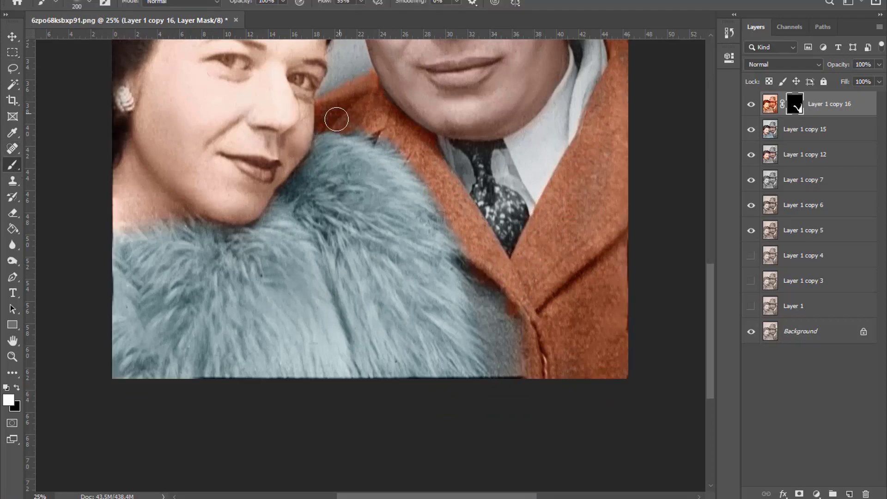
# - Switch to the Scratch Blend brush preset and shrink it to 300
pyautogui.rightClick(503, 367)
pyautogui.scroll(-3, 596, 375)
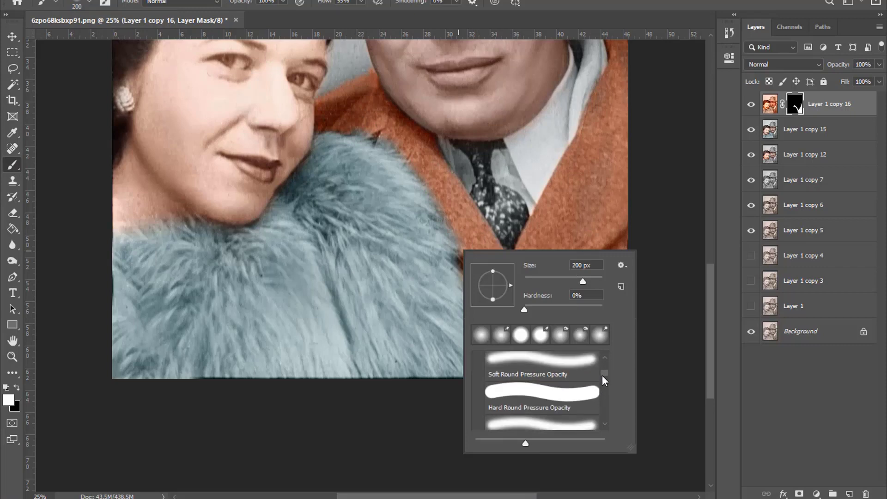
pyautogui.scroll(-2, 599, 381)
pyautogui.scroll(-2, 597, 388)
pyautogui.scroll(-2, 596, 393)
pyautogui.scroll(-3, 596, 402)
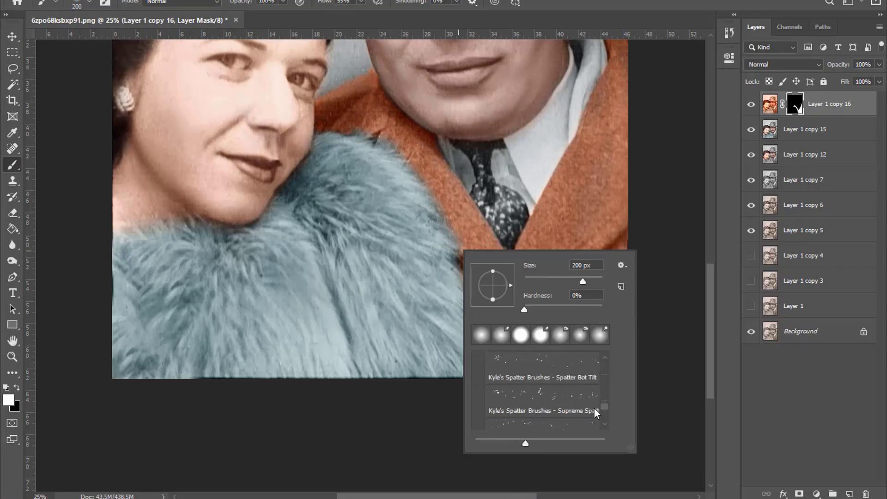
pyautogui.scroll(-3, 594, 407)
pyautogui.scroll(-2, 594, 415)
pyautogui.doubleClick(553, 376)
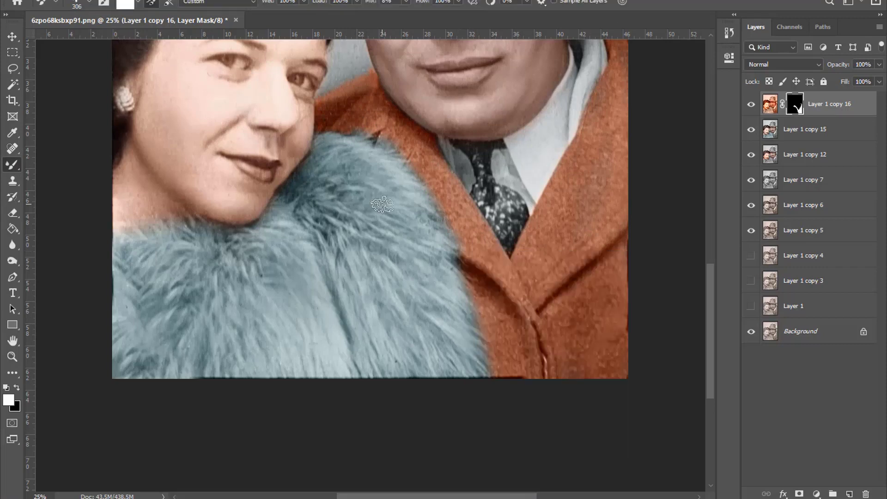
pyautogui.press('[')
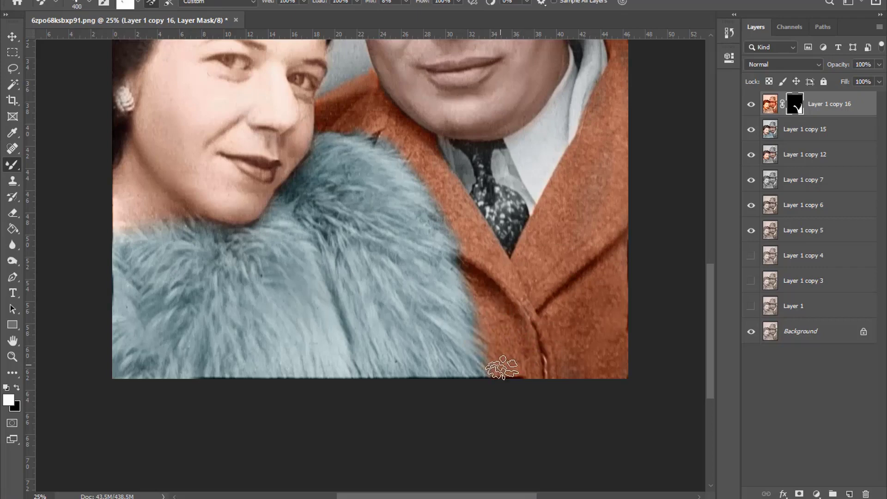
pyautogui.press('[')
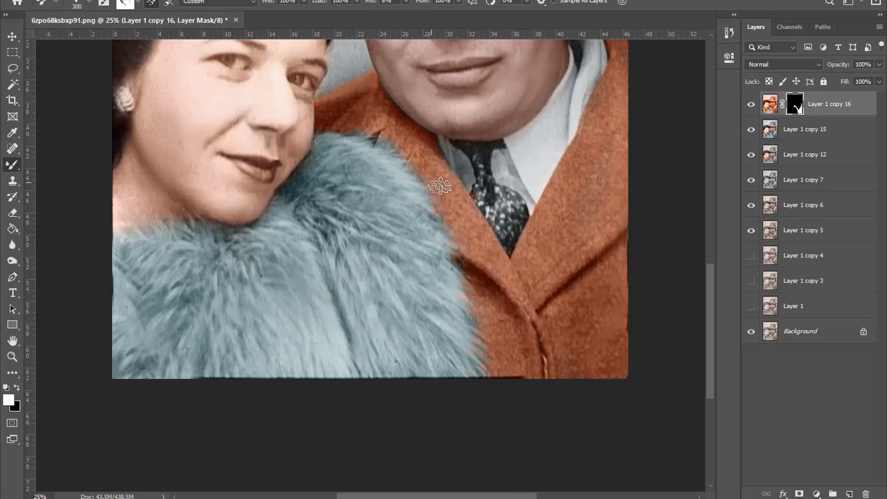
# - Select the KYLE Ultimate Charcoal Pencil brush preset for the coat edge near the fur
pyautogui.rightClick(573, 262)
pyautogui.scroll(-2, 673, 403)
pyautogui.scroll(-2, 673, 404)
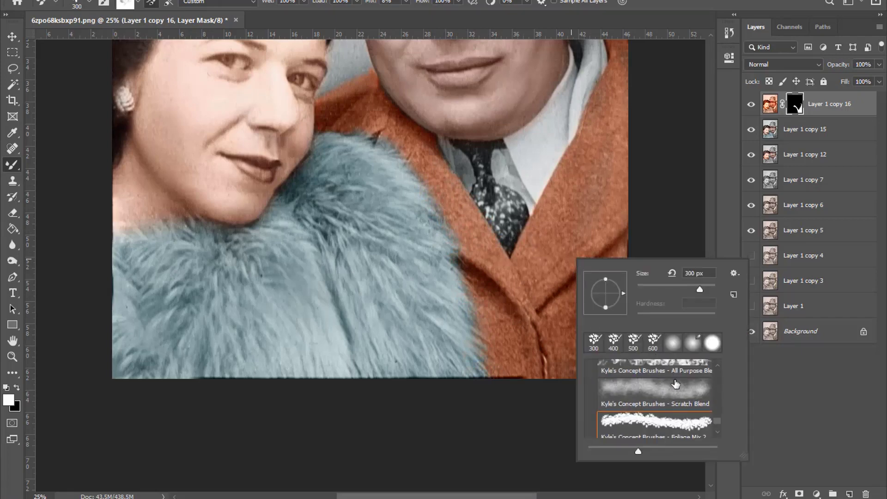
pyautogui.scroll(-2, 673, 403)
pyautogui.scroll(2, 673, 403)
pyautogui.scroll(2, 672, 403)
pyautogui.scroll(2, 672, 402)
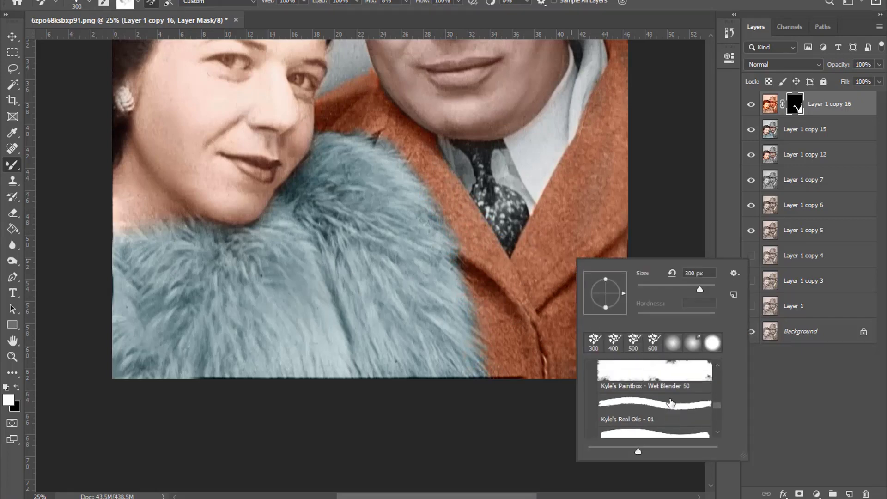
pyautogui.scroll(2, 671, 403)
pyautogui.scroll(2, 670, 403)
pyautogui.scroll(2, 670, 402)
pyautogui.scroll(2, 670, 402)
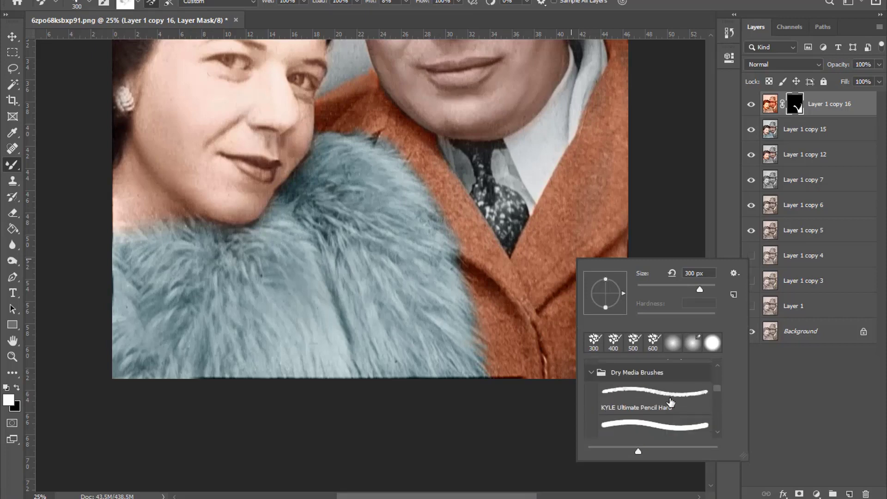
pyautogui.scroll(2, 670, 401)
pyautogui.scroll(-2, 669, 399)
pyautogui.scroll(-2, 665, 395)
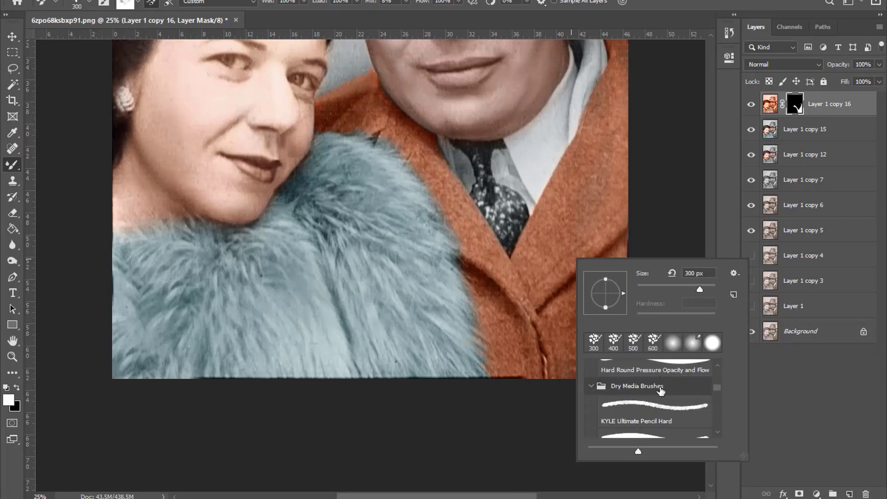
pyautogui.scroll(-2, 659, 390)
pyautogui.doubleClick(659, 390)
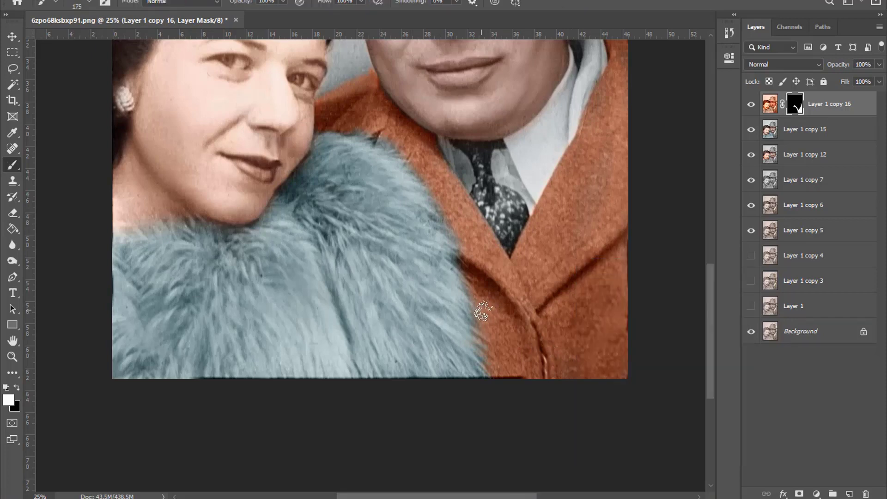
pyautogui.scroll(1, 467, 236)
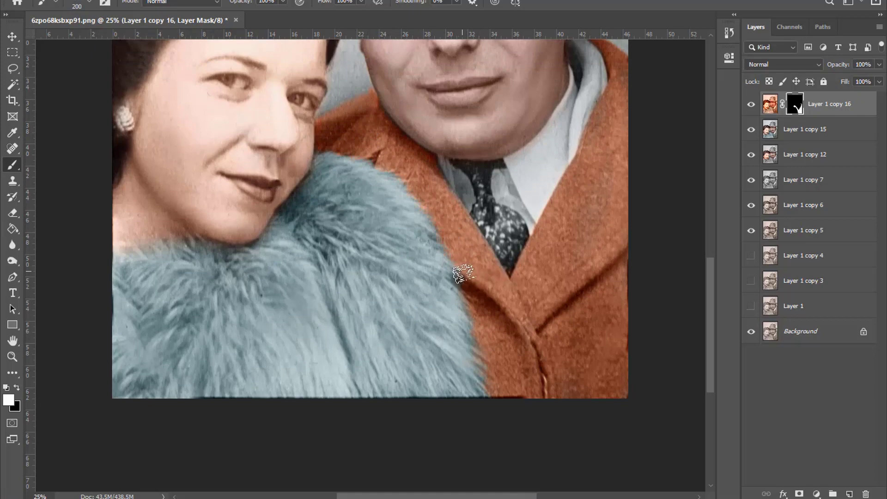
# - Mute the coat to brown with Hue/Saturation at Saturation -47, Hue +2
pyautogui.scroll(2, 569, 291)
pyautogui.hotkey('ctrl', '-')
pyautogui.hotkey('ctrl', '-')
pyautogui.hotkey('ctrl', '2')
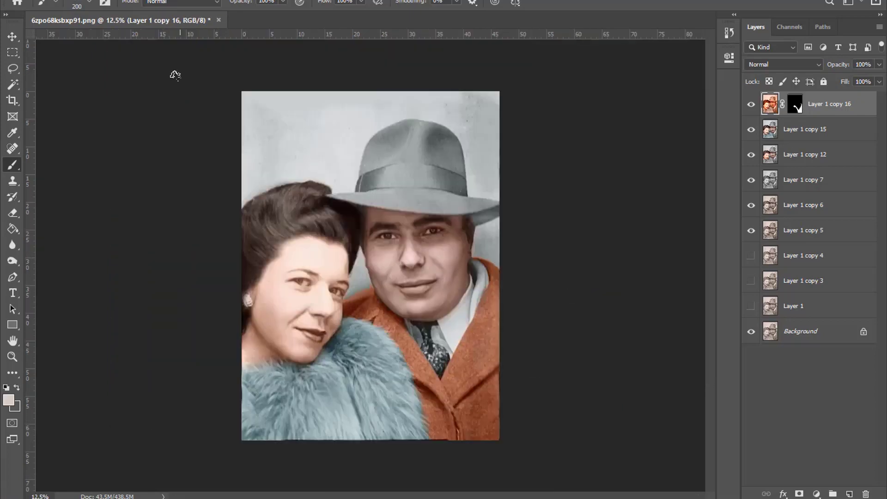
pyautogui.rightClick(387, 182)
pyautogui.press('Return')
pyautogui.hotkey('ctrl', '+')
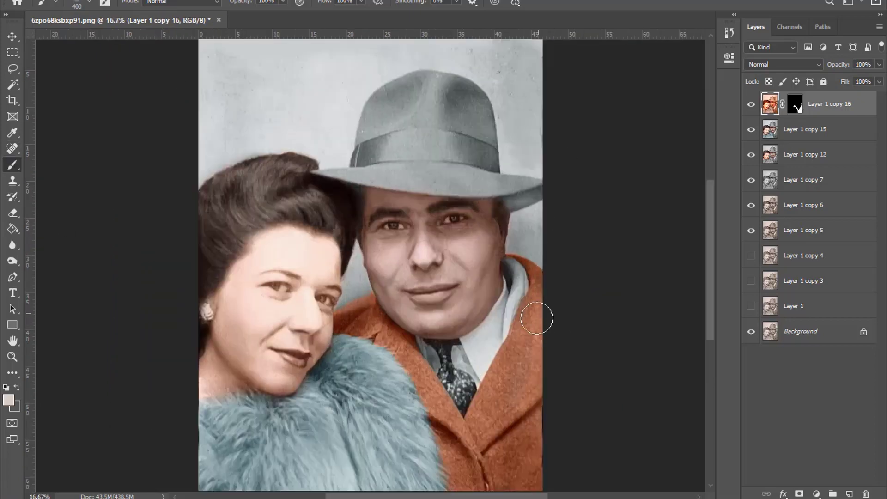
pyautogui.hotkey('ctrl', '\\')
pyautogui.click(770, 109)
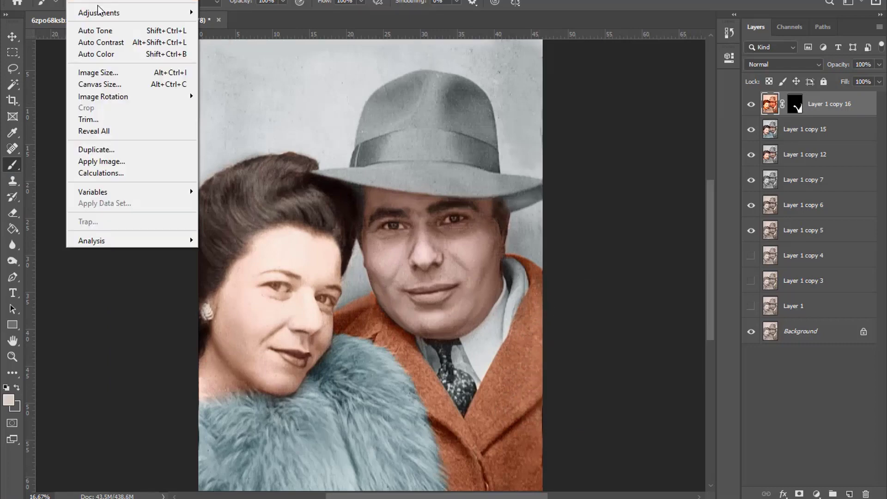
pyautogui.moveTo(611, 120); pyautogui.dragTo(599, 120)
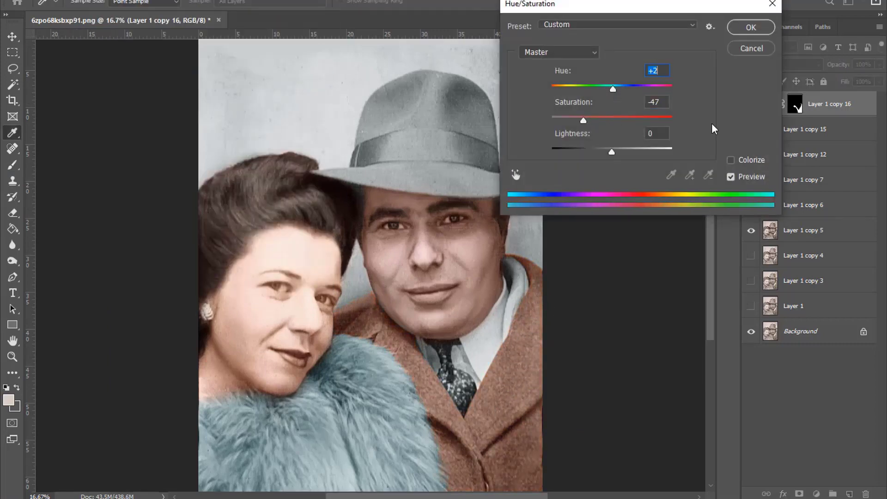
pyautogui.click(751, 27)
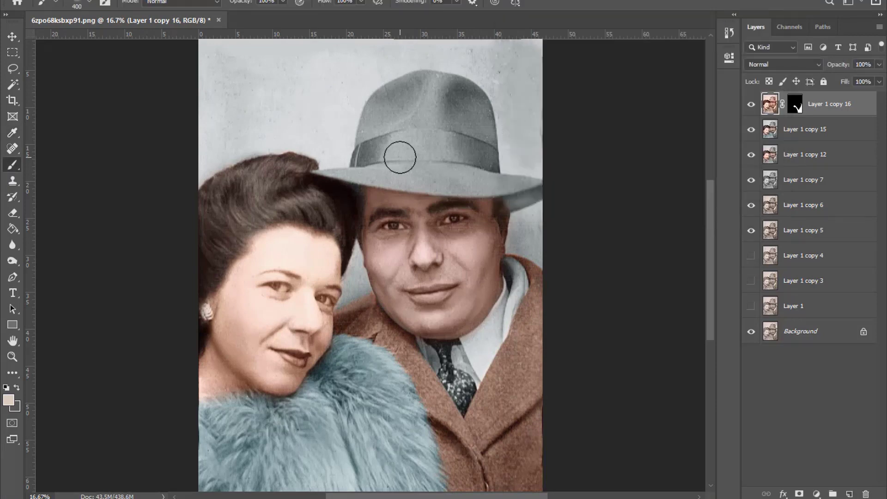
pyautogui.rightClick(814, 140)
# - Merge the coat layer down, duplicate it, and trial a Curves darkening before cancelling it
pyautogui.click(697, 346)
pyautogui.hotkey('ctrl', 'j')
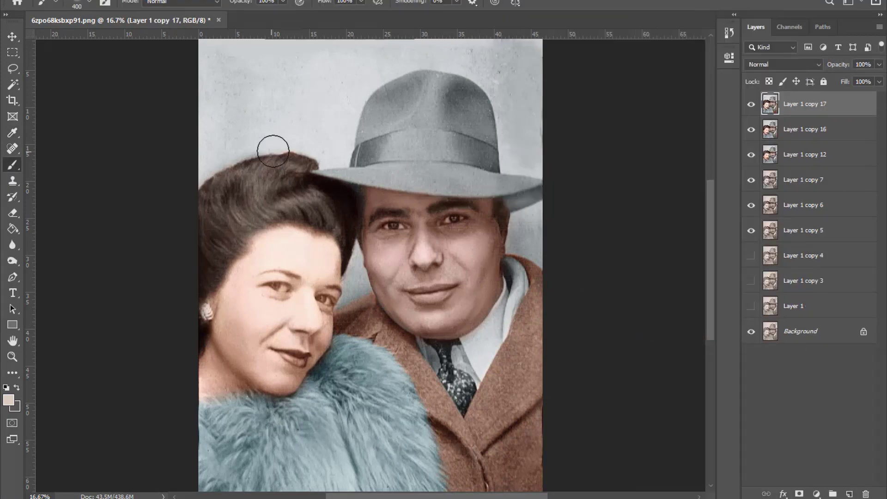
pyautogui.hotkey('alt', 'i')
pyautogui.click(239, 40)
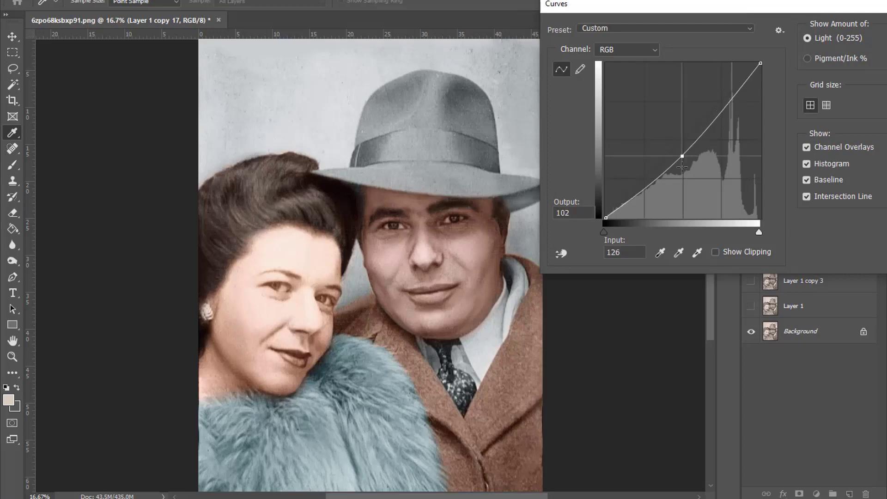
pyautogui.moveTo(680, 154); pyautogui.dragTo(681, 209)
pyautogui.click(682, 85)
# - Trial a Brightness/Contrast darkening on the copy, then cancel it
pyautogui.hotkey('alt', 'i')
pyautogui.moveTo(99, 13)
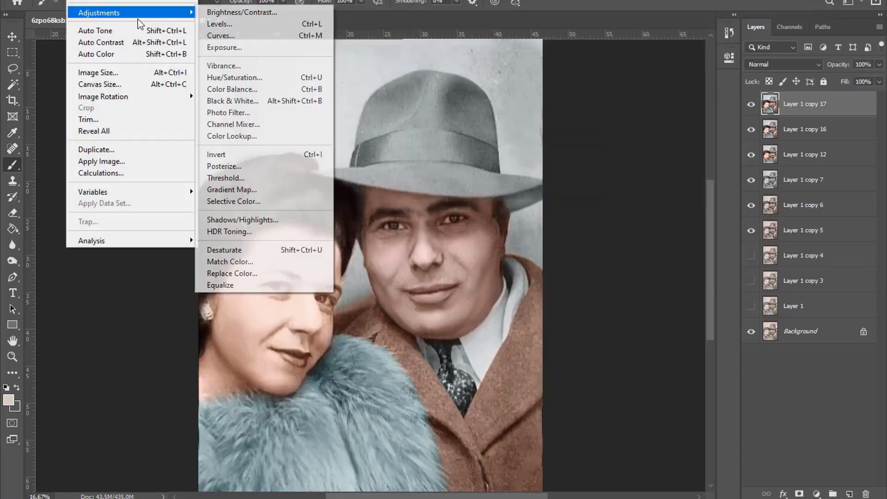
pyautogui.click(277, 26)
pyautogui.moveTo(627, 28); pyautogui.dragTo(548, 38)
pyautogui.click(727, 40)
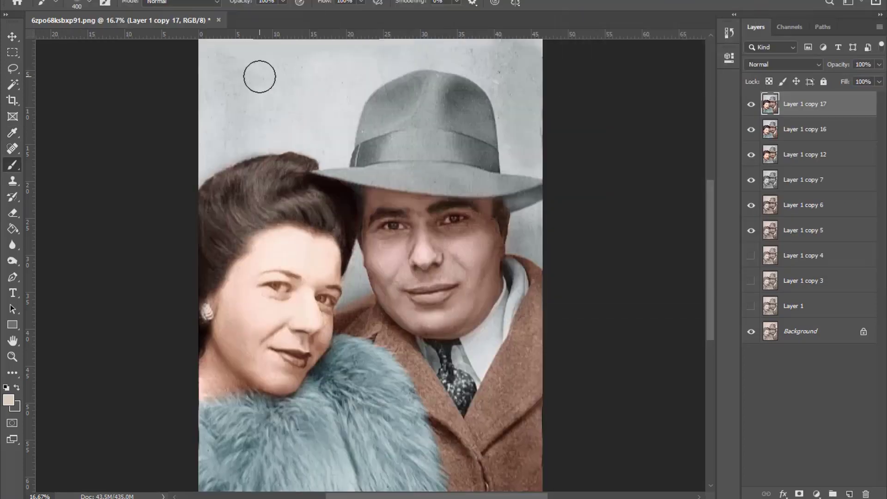
# - Apply midtone Color Balance -19, +30, +21, then shift Hue/Saturation hue toward teal
pyautogui.hotkey('alt', 'i')
pyautogui.click(231, 89)
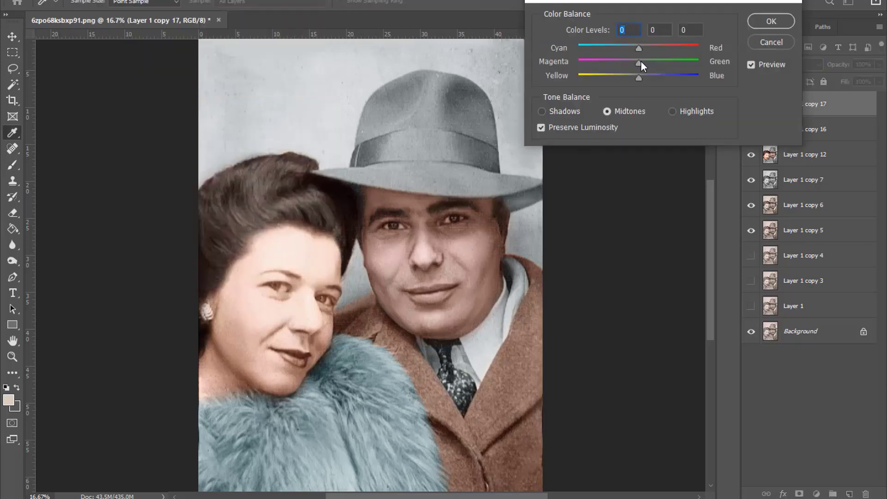
pyautogui.moveTo(641, 60); pyautogui.dragTo(656, 62)
pyautogui.moveTo(638, 75)
pyautogui.mouseDown()
pyautogui.moveTo(627, 76)
pyautogui.moveTo(666, 74)
pyautogui.moveTo(651, 76)
pyautogui.mouseUp()
pyautogui.moveTo(638, 48); pyautogui.dragTo(630, 48)
pyautogui.click(771, 21)
pyautogui.hotkey('ctrl', 'u')
pyautogui.moveTo(612, 86)
pyautogui.mouseDown()
pyautogui.moveTo(567, 90)
pyautogui.moveTo(675, 86)
pyautogui.moveTo(617, 87)
pyautogui.mouseUp()
pyautogui.press('Return')
# - Give the teal layer an inverted black mask and set up a small white brush
pyautogui.press('b')
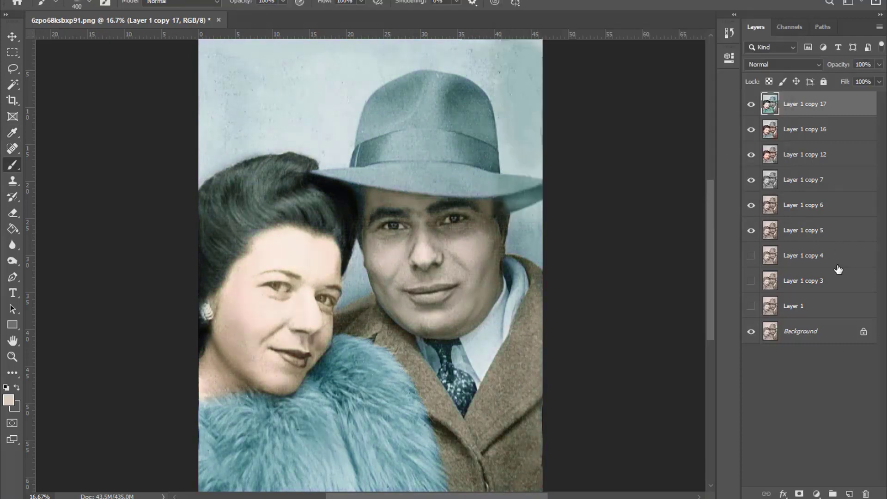
pyautogui.click(799, 493)
pyautogui.hotkey('ctrl', 'i')
pyautogui.press('d')
pyautogui.hotkey('ctrl', '+')
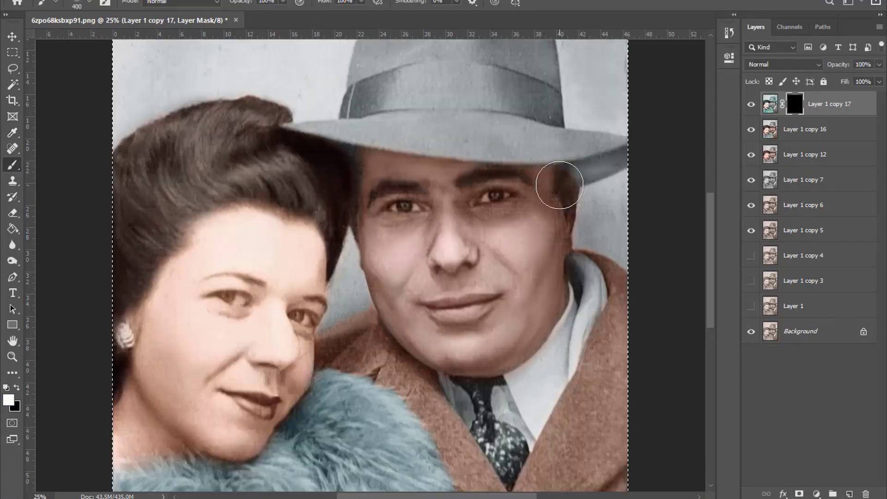
pyautogui.press('[')
pyautogui.press('[')
# - Paint the teal onto the hat crown and hat band
pyautogui.press('[')
pyautogui.moveTo(444, 116); pyautogui.dragTo(475, 95)
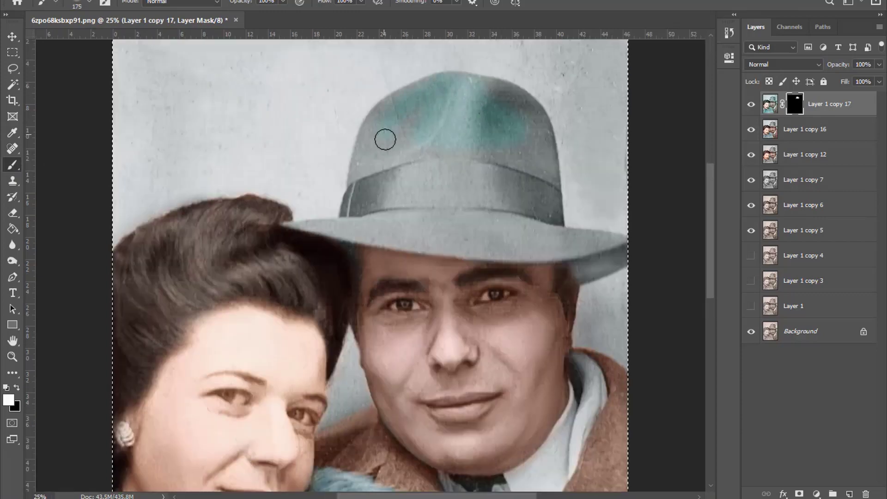
pyautogui.moveTo(385, 140); pyautogui.dragTo(444, 143)
pyautogui.press('[')
pyautogui.press('[')
pyautogui.press('[')
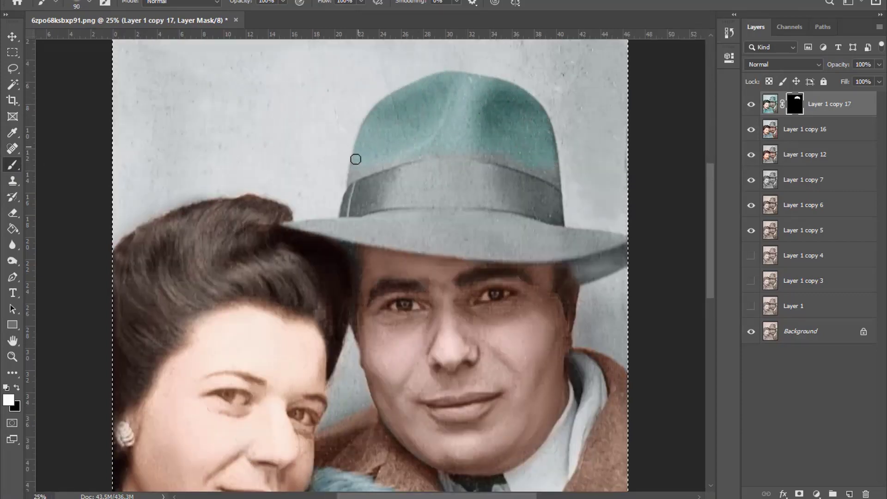
pyautogui.press(']')
pyautogui.press(']')
pyautogui.press(']')
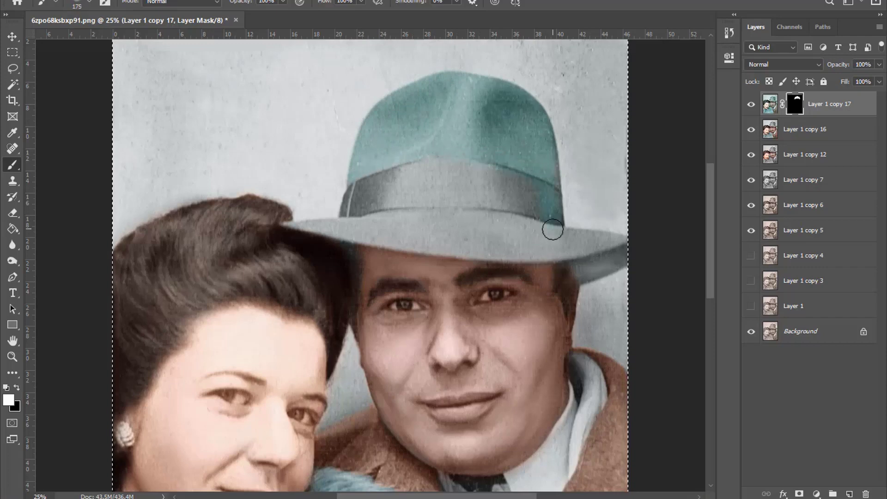
pyautogui.moveTo(445, 168)
pyautogui.mouseDown()
pyautogui.moveTo(445, 188)
pyautogui.moveTo(365, 220)
pyautogui.mouseUp()
pyautogui.press('[')
# - Zoom around the hat edges and resize the brush, checking the whole photo
pyautogui.hotkey('ctrl', '+')
pyautogui.press('[')
pyautogui.press('[')
pyautogui.press('[')
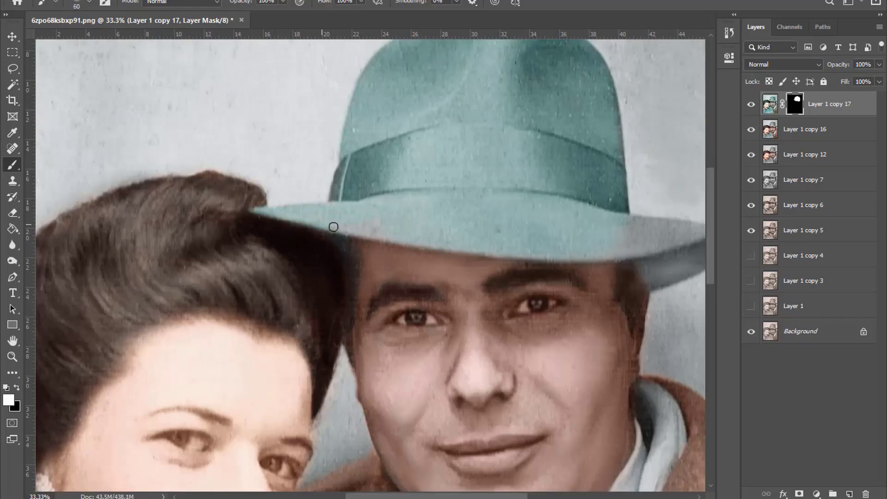
pyautogui.hotkey('ctrl', '-')
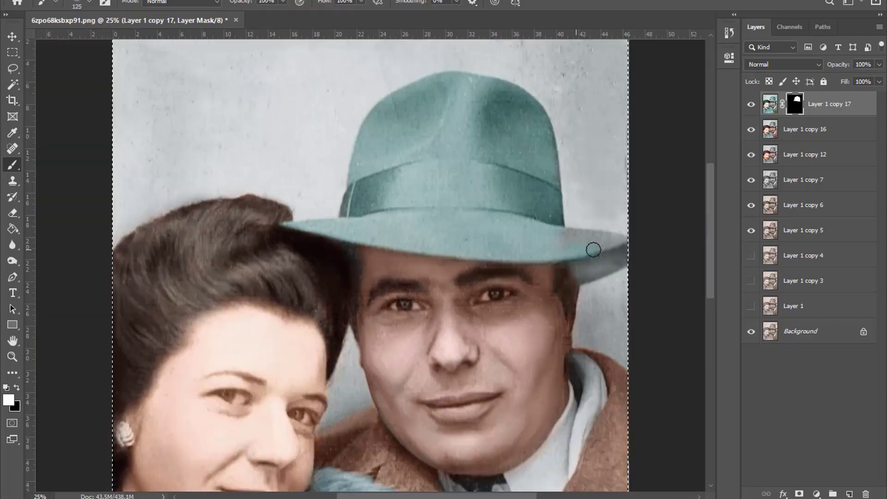
pyautogui.press('[')
pyautogui.press('[')
pyautogui.press(']')
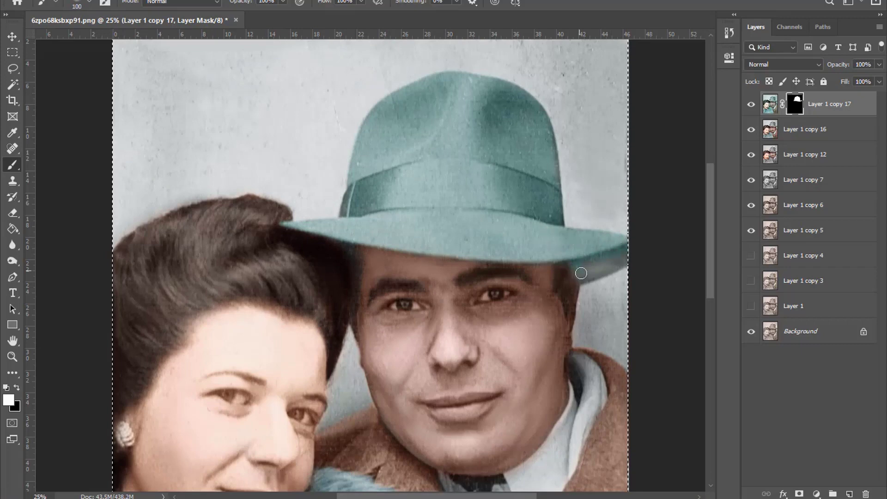
pyautogui.press('[')
pyautogui.press('[')
pyautogui.press('[')
pyautogui.hotkey('ctrl', '-')
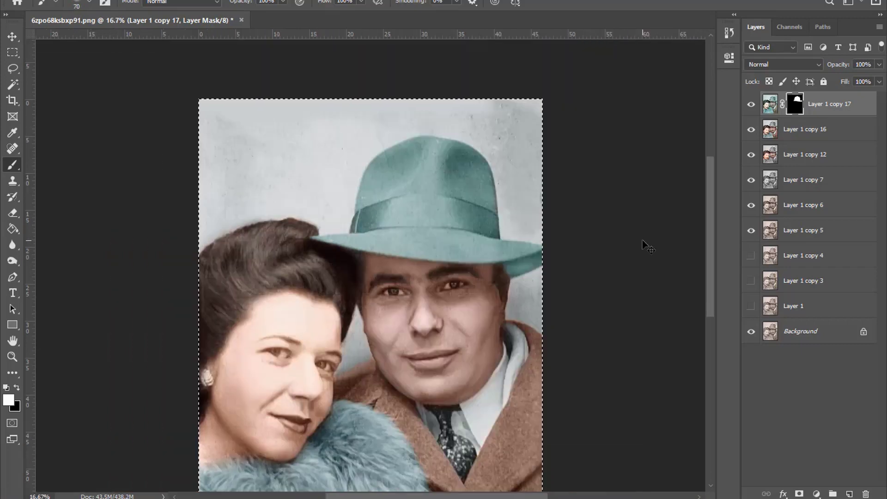
pyautogui.scroll(-2, 643, 238)
pyautogui.hotkey('ctrl', '+')
# - Fine-tune the teal layer's Hue/Saturation hue so the hat stays teal
pyautogui.click(769, 104)
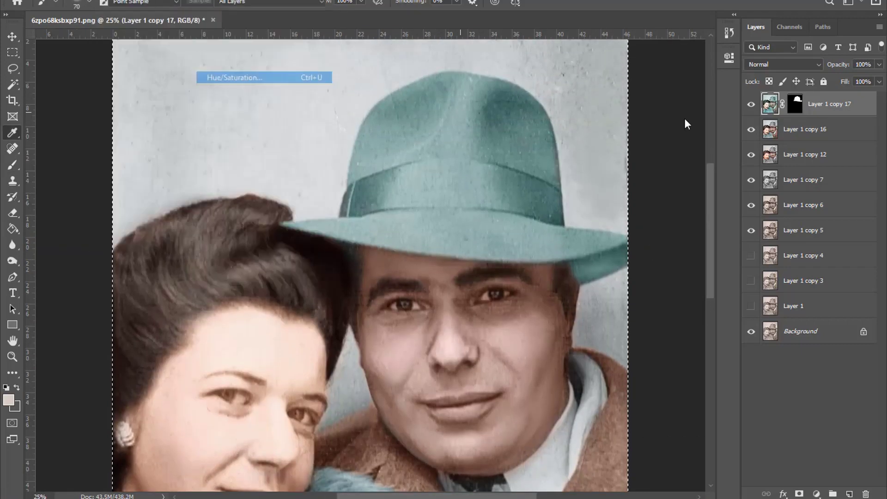
pyautogui.hotkey('ctrl', 'u')
pyautogui.moveTo(606, 89)
pyautogui.mouseDown()
pyautogui.moveTo(719, 80)
pyautogui.moveTo(714, 72)
pyautogui.mouseUp()
pyautogui.hotkey('ctrl', '-')
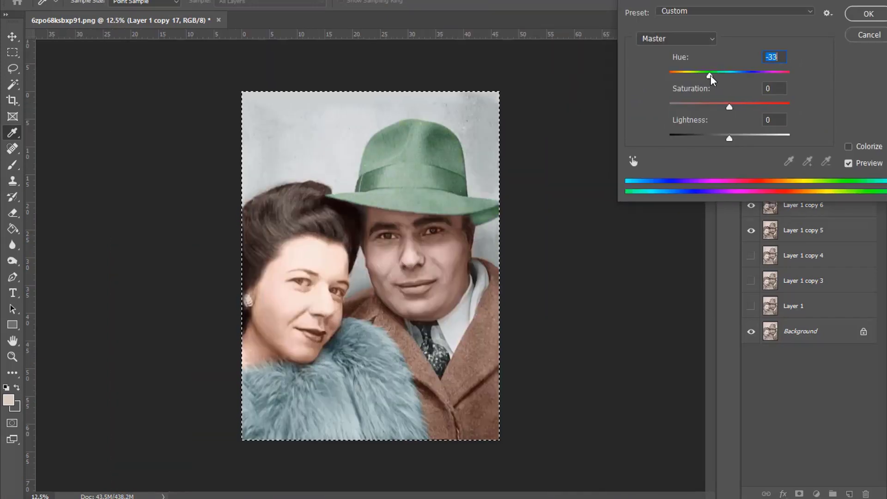
pyautogui.moveTo(709, 78); pyautogui.dragTo(734, 80)
pyautogui.click(868, 18)
pyautogui.hotkey('ctrl', '+')
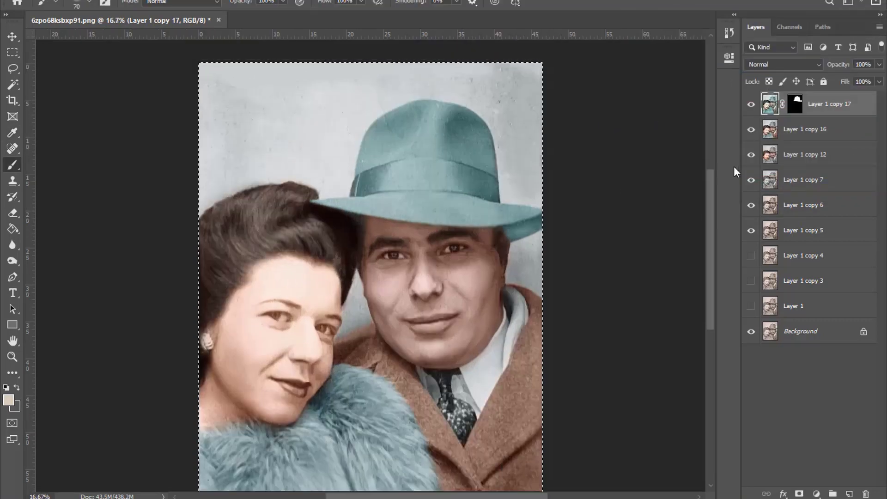
# - Stamp visible layers into Layer 2 and apply Hue +180, Saturation +43
pyautogui.rightClick(802, 192)
pyautogui.press('Escape')
pyautogui.hotkey('ctrl', 'shift', 'alt', 'e')
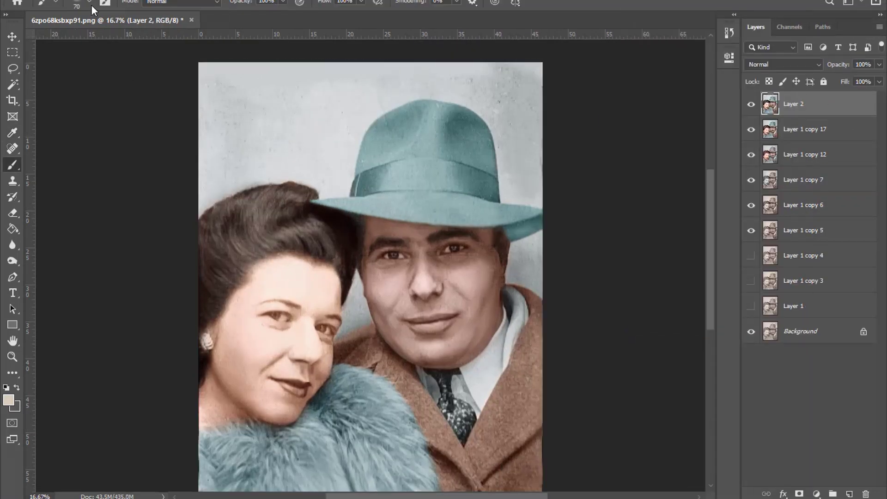
pyautogui.click(238, 79)
pyautogui.moveTo(744, 68)
pyautogui.mouseDown()
pyautogui.moveTo(728, 68)
pyautogui.moveTo(815, 68)
pyautogui.mouseUp()
pyautogui.moveTo(754, 99); pyautogui.dragTo(766, 99)
pyautogui.moveTo(815, 68)
pyautogui.mouseDown()
pyautogui.moveTo(791, 69)
pyautogui.moveTo(832, 68)
pyautogui.mouseUp()
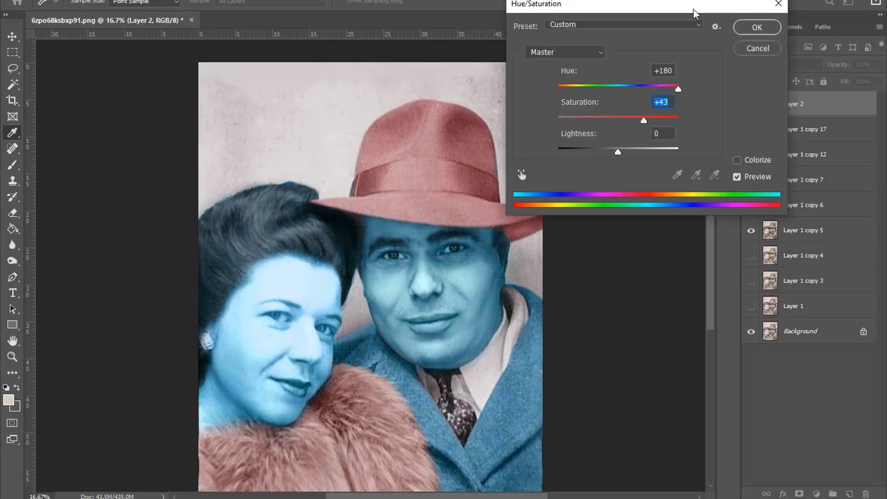
pyautogui.press('Return')
# - Add a black mask to Layer 2 and paint the red onto the hat band
pyautogui.keyDown('alt'); pyautogui.click(798, 494); pyautogui.keyUp('alt')
pyautogui.press('b')
pyautogui.hotkey('ctrl', '+')
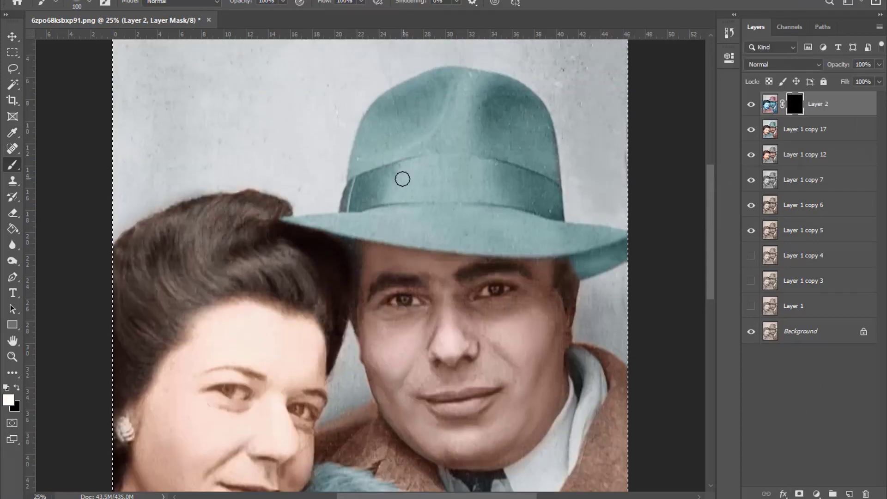
pyautogui.moveTo(402, 178)
pyautogui.mouseDown()
pyautogui.moveTo(410, 178)
pyautogui.moveTo(402, 182)
pyautogui.mouseUp()
pyautogui.hotkey('ctrl', '+')
pyautogui.press('[')
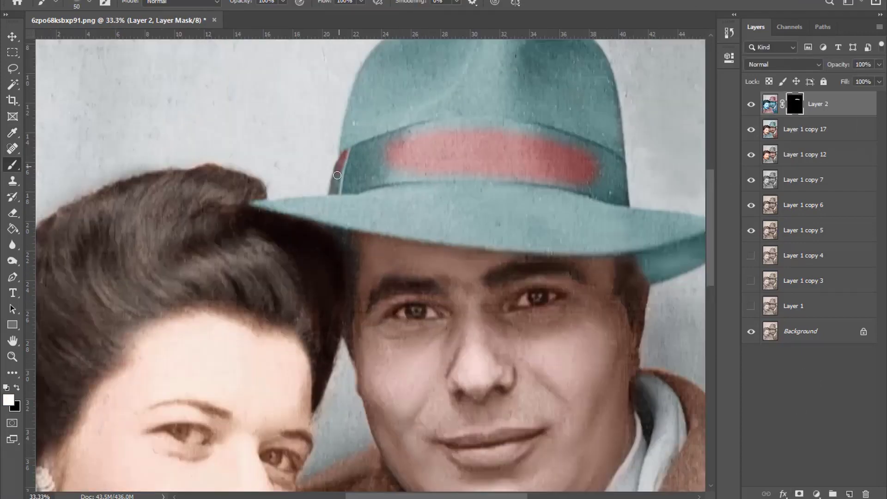
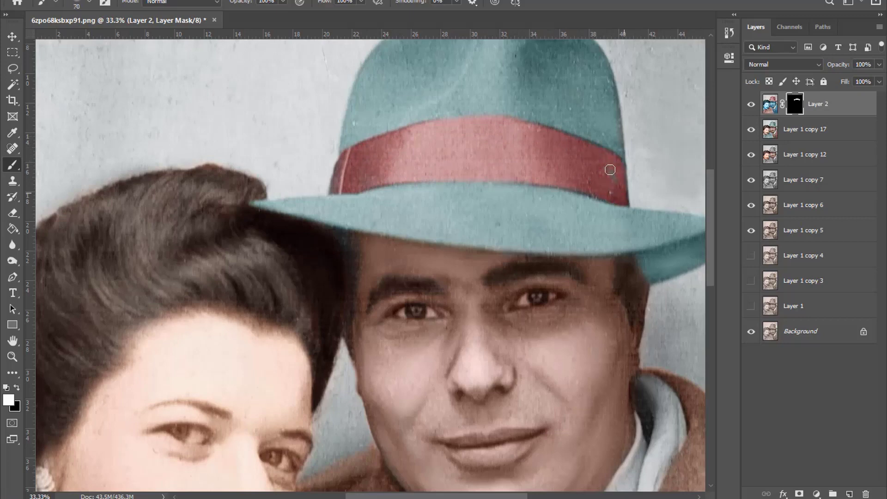
# - Enlarge the brush, paint on the hat band, and darken it with a Curves adjustment
pyautogui.press(']')
pyautogui.moveTo(607, 198); pyautogui.dragTo(571, 143)
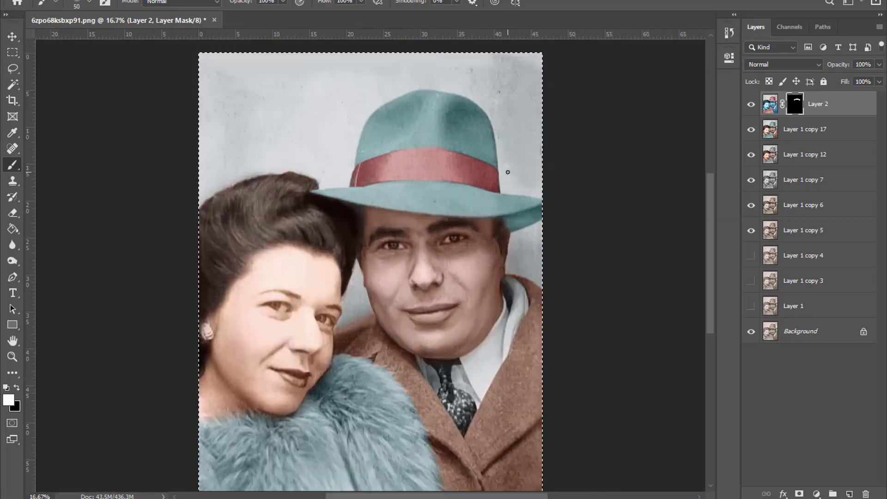
pyautogui.hotkey('ctrl', '-')
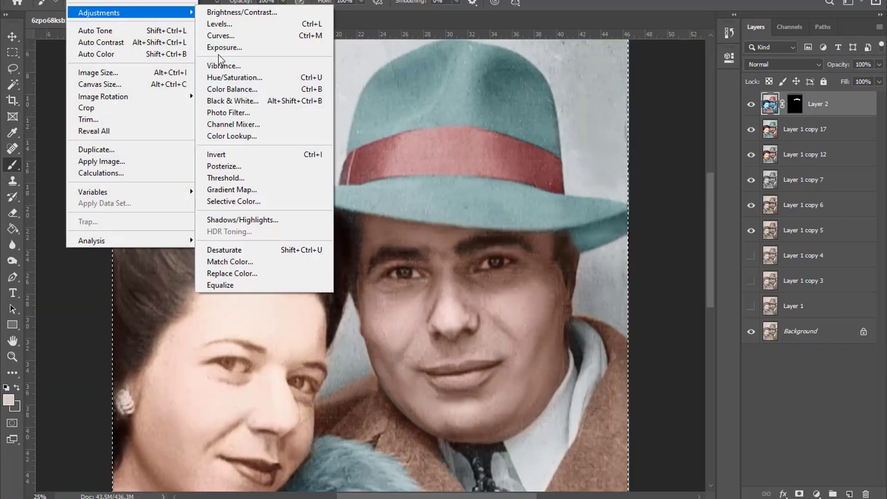
pyautogui.click(277, 47)
pyautogui.moveTo(737, 133); pyautogui.dragTo(737, 141)
pyautogui.press('Return')
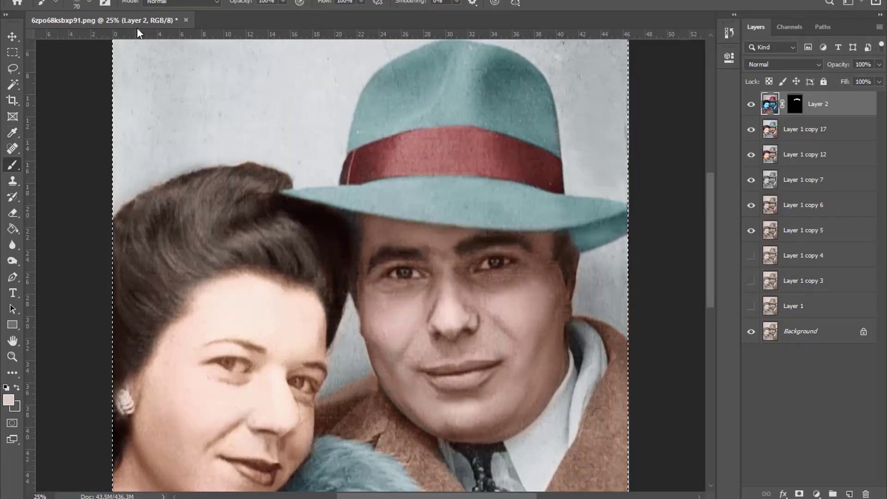
# - Lower the hat band's Hue/Saturation lightness to -54
pyautogui.click(277, 83)
pyautogui.moveTo(737, 141); pyautogui.dragTo(703, 142)
pyautogui.click(727, 109)
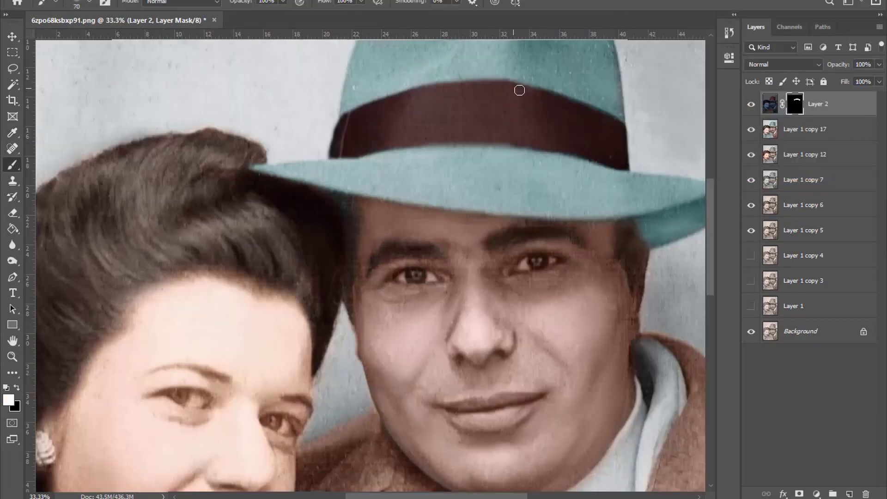
pyautogui.press('z')
pyautogui.hotkey('ctrl', '-')
pyautogui.hotkey('ctrl', '-')
pyautogui.hotkey('ctrl', '-')
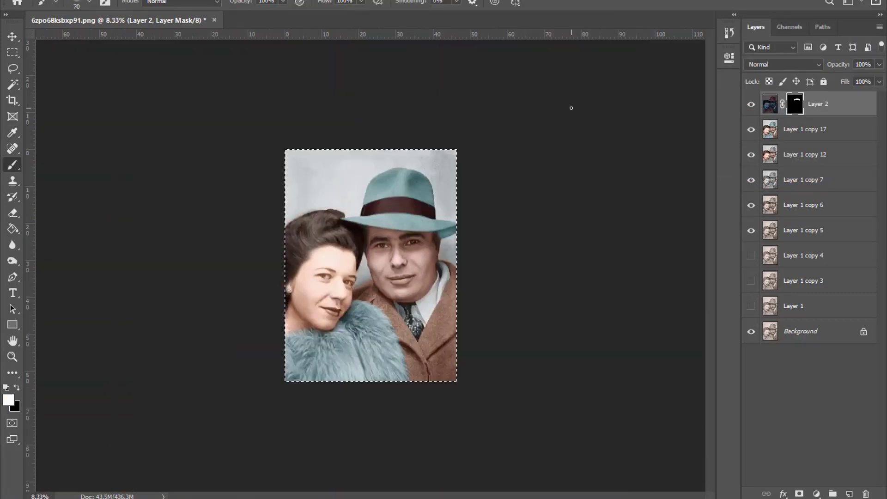
pyautogui.click(261, 138)
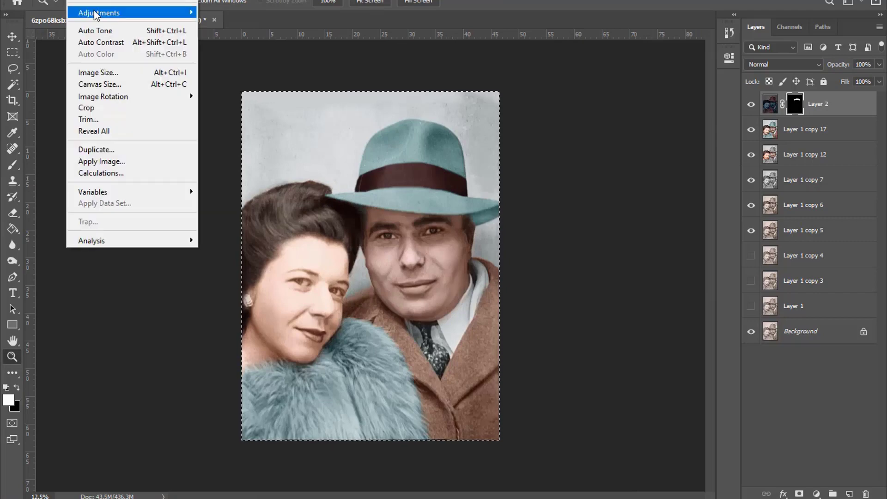
# - Reshape a second Curves adjustment to darken the hat band further
pyautogui.click(221, 36)
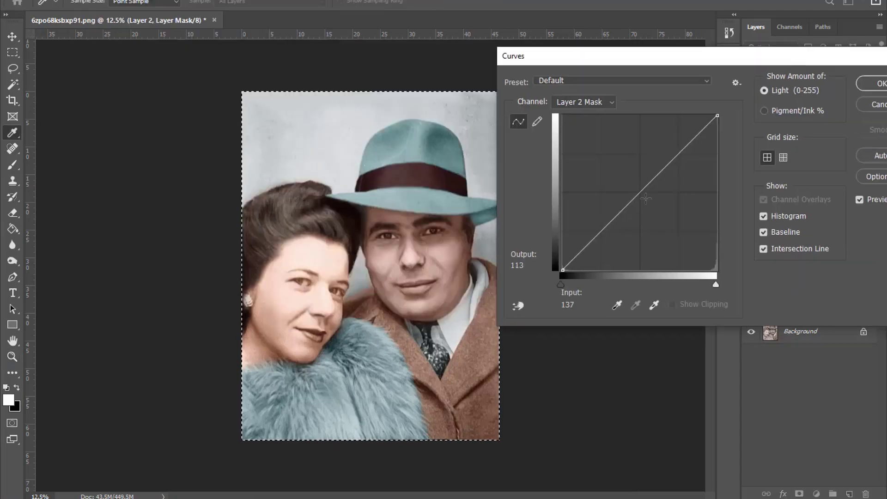
pyautogui.moveTo(637, 194); pyautogui.dragTo(640, 201)
pyautogui.moveTo(555, 57); pyautogui.dragTo(313, 91)
pyautogui.press('Return')
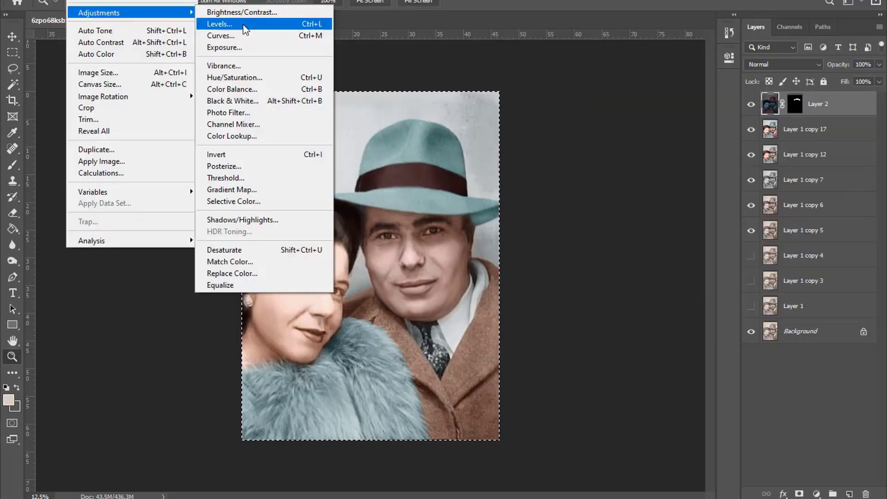
# - Set the band's Brightness to -95 and Contrast to 36
pyautogui.click(243, 25)
pyautogui.moveTo(628, 28); pyautogui.dragTo(589, 27)
pyautogui.moveTo(627, 53); pyautogui.dragTo(649, 58)
# - Apply the brightness change and ease the hat band layer's opacity to 79%
pyautogui.press('Return')
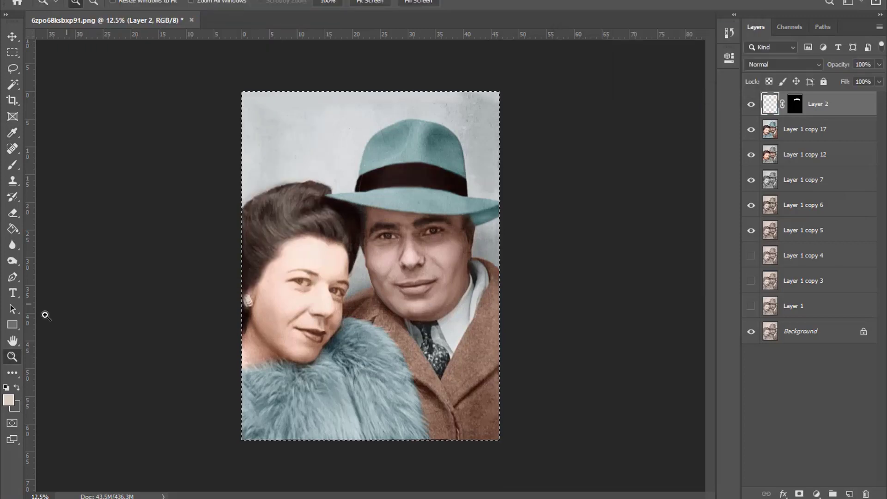
pyautogui.press('z')
pyautogui.hotkey('ctrl', '+')
pyautogui.hotkey('ctrl', '+')
pyautogui.hotkey('ctrl', '+')
pyautogui.moveTo(880, 70); pyautogui.dragTo(866, 75)
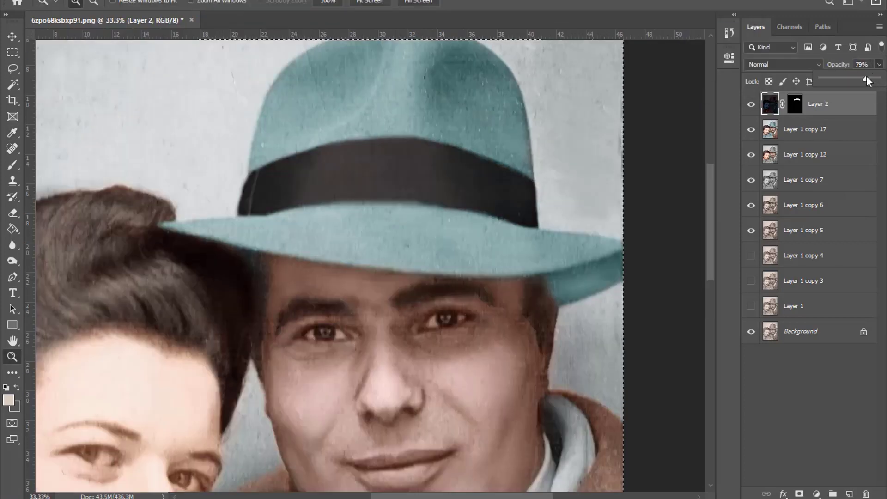
pyautogui.hotkey('ctrl', '-')
pyautogui.hotkey('ctrl', '-')
pyautogui.hotkey('ctrl', '-')
pyautogui.hotkey('ctrl', '+')
pyautogui.hotkey('ctrl', '+')
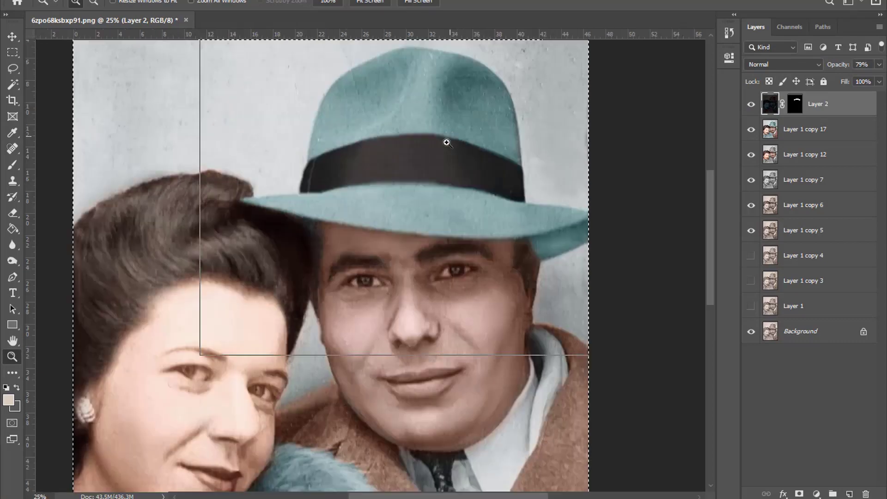
pyautogui.hotkey('ctrl', '+')
pyautogui.click(750, 103)
pyautogui.hotkey('ctrl', '-')
pyautogui.hotkey('ctrl', '-')
pyautogui.hotkey('ctrl', '-')
# - Deselect and merge the hat band layer down into Layer 1 copy 17
pyautogui.hotkey('ctrl', 'd')
pyautogui.hotkey('ctrl', '-')
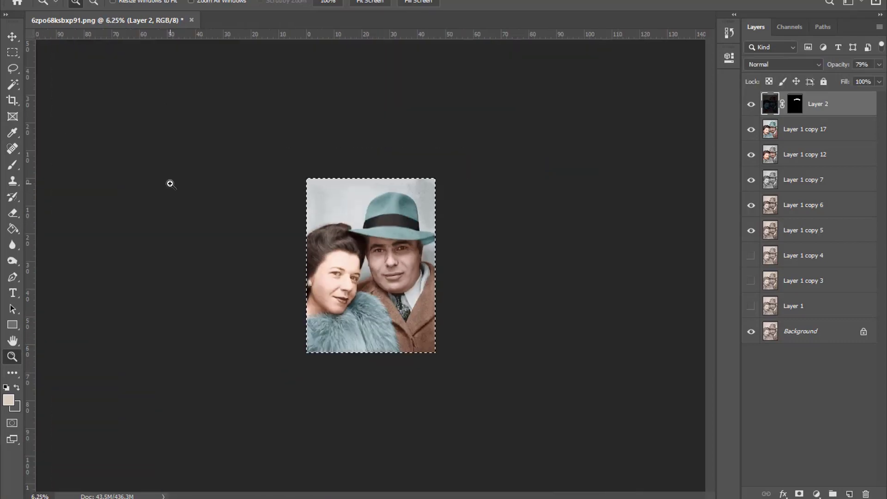
pyautogui.press('m')
pyautogui.hotkey('ctrl', '+')
pyautogui.hotkey('ctrl', '+')
pyautogui.hotkey('ctrl', '+')
pyautogui.hotkey('ctrl', '+')
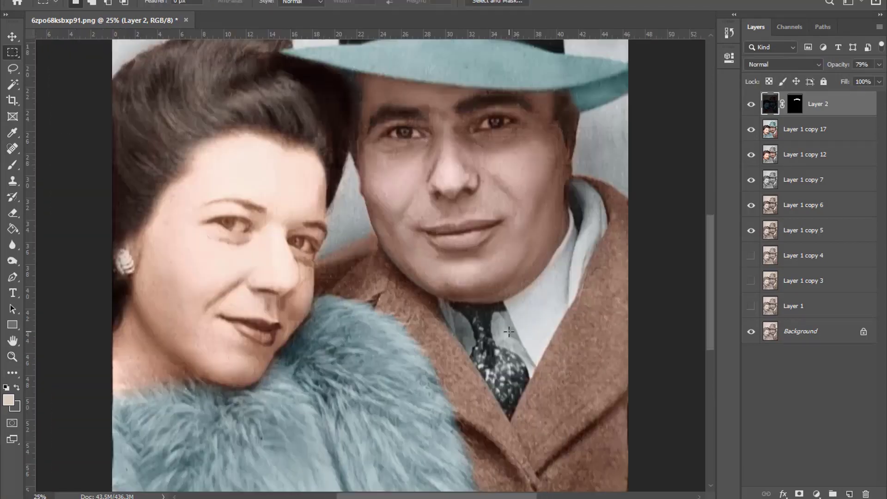
pyautogui.rightClick(808, 147)
pyautogui.click(670, 343)
pyautogui.hotkey('ctrl', 'j')
# - Warm Layer 2 copy with a Color Balance adjustment
pyautogui.hotkey('ctrl', '-')
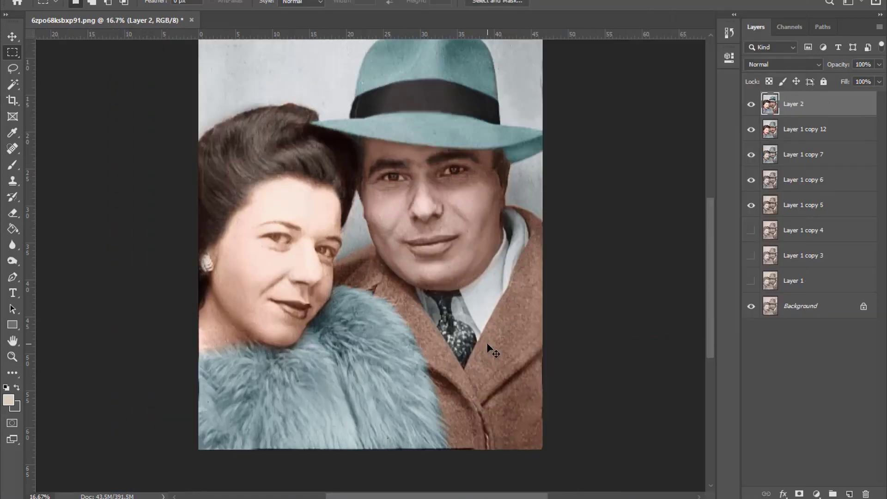
pyautogui.click(227, 88)
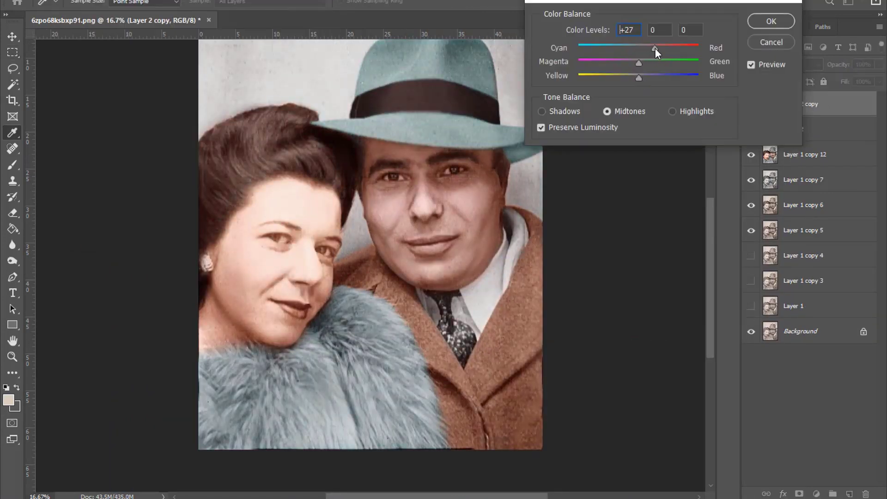
pyautogui.click(760, 21)
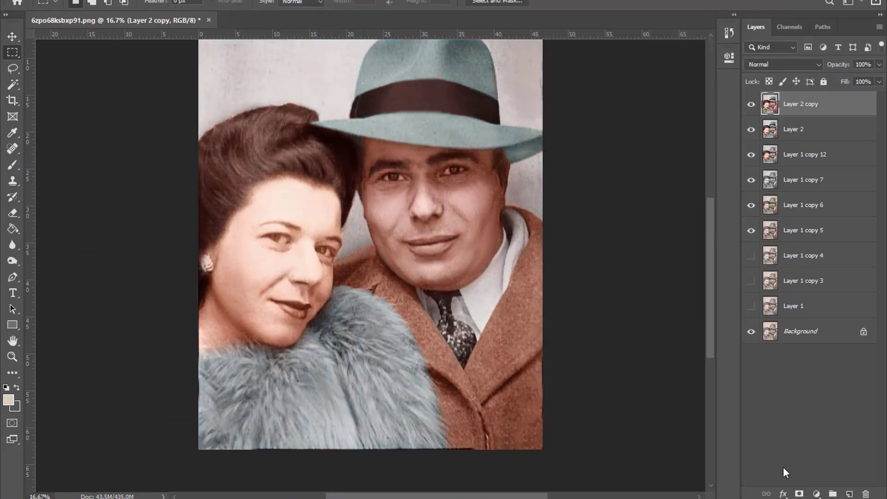
# - Hide Layer 2 copy behind a black mask and paint areas back in with a small white brush
pyautogui.click(799, 493)
pyautogui.hotkey('ctrl', 'i')
pyautogui.hotkey('ctrl', '+')
pyautogui.hotkey('ctrl', '+')
pyautogui.press('d')
pyautogui.press('b')
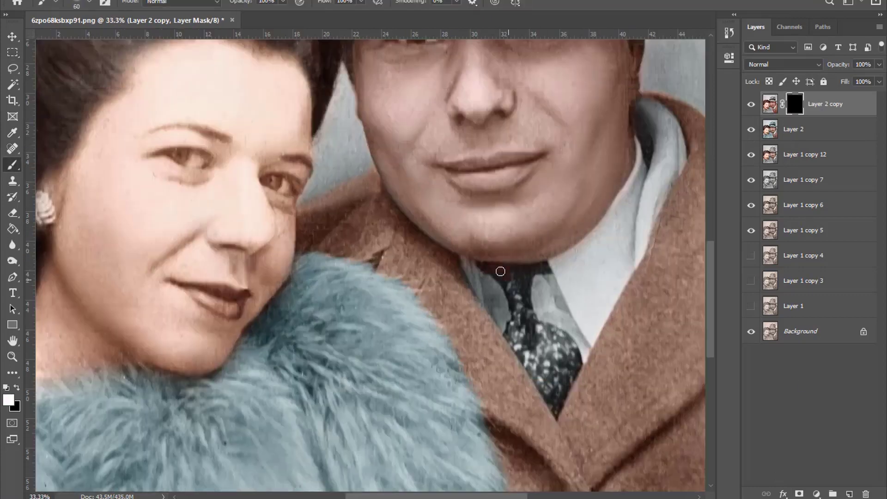
pyautogui.scroll(-2, 527, 329)
pyautogui.press('[')
pyautogui.press('[')
pyautogui.press('[')
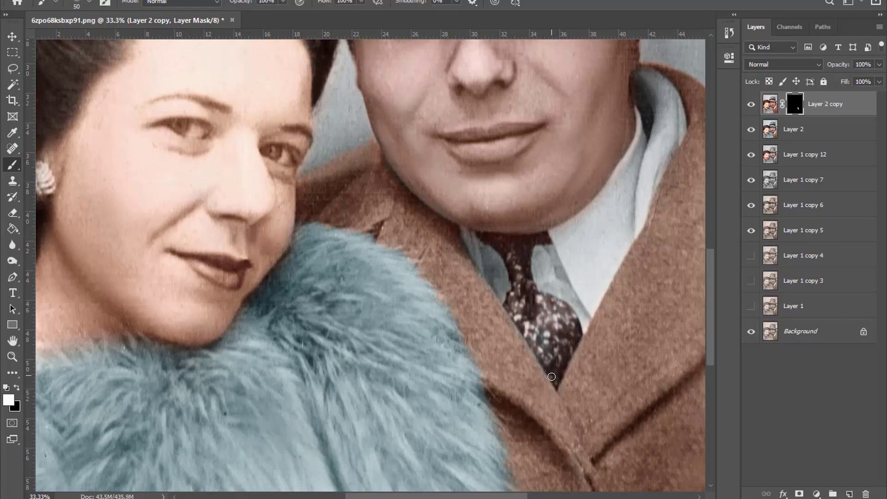
pyautogui.hotkey('ctrl', '-')
pyautogui.press('[')
pyautogui.press('[')
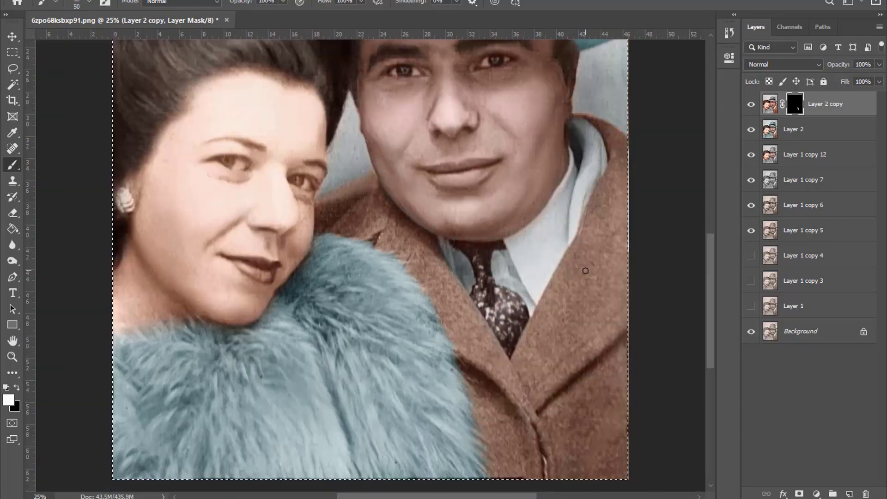
pyautogui.press('[')
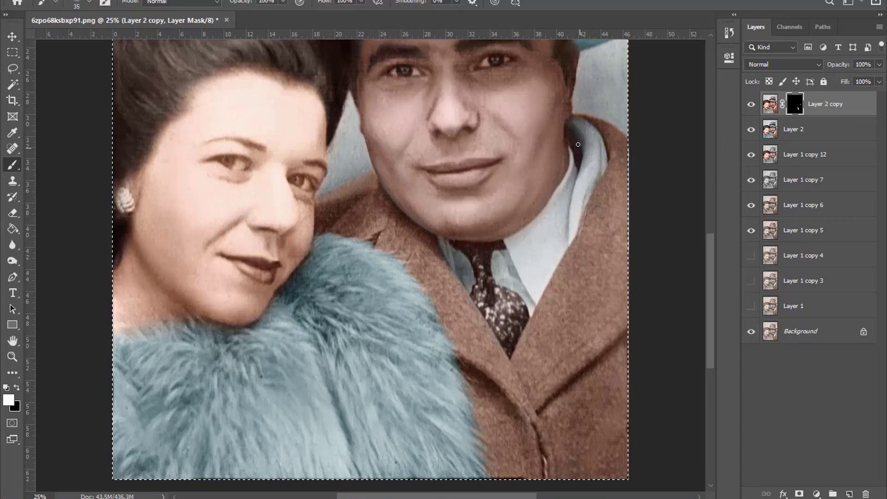
pyautogui.press('[')
pyautogui.hotkey('ctrl', '-')
# - Set Layer 2 copy's Hue/Saturation to Hue -8, Saturation -35, Lightness -14
pyautogui.hotkey('alt', 'i')
pyautogui.hotkey('ctrl', 'u')
pyautogui.moveTo(545, 62); pyautogui.dragTo(883, 0)
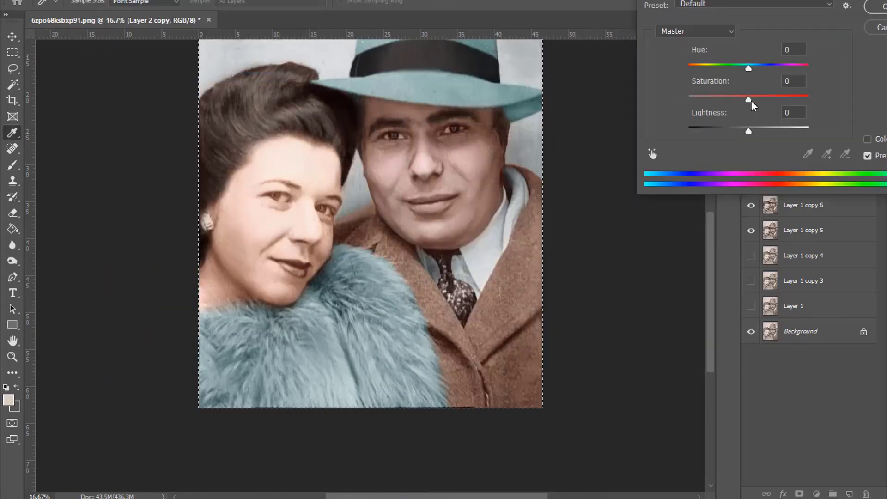
pyautogui.moveTo(751, 100)
pyautogui.mouseDown()
pyautogui.moveTo(719, 102)
pyautogui.moveTo(727, 100)
pyautogui.mouseUp()
pyautogui.moveTo(748, 131); pyautogui.dragTo(739, 132)
pyautogui.moveTo(748, 68); pyautogui.dragTo(749, 68)
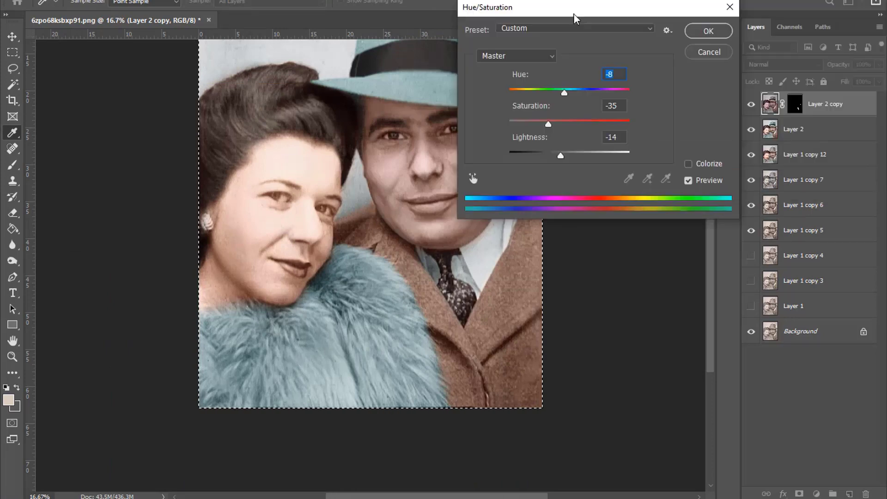
pyautogui.click(707, 28)
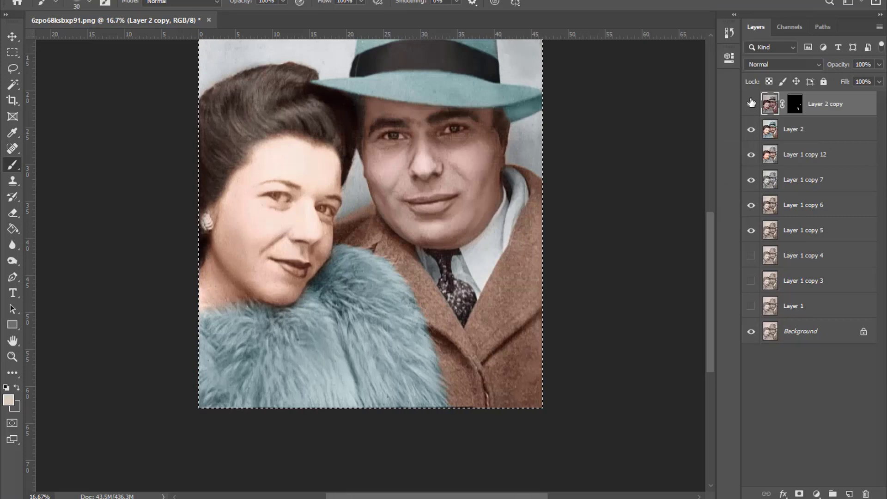
# - Move Layer 2 above Layer 2 copy in the layer stack
pyautogui.keyDown('shift'); pyautogui.click(793, 129); pyautogui.keyUp('shift')
pyautogui.rightClick(795, 130)
pyautogui.press('Escape')
pyautogui.scroll(-2, 131, 171)
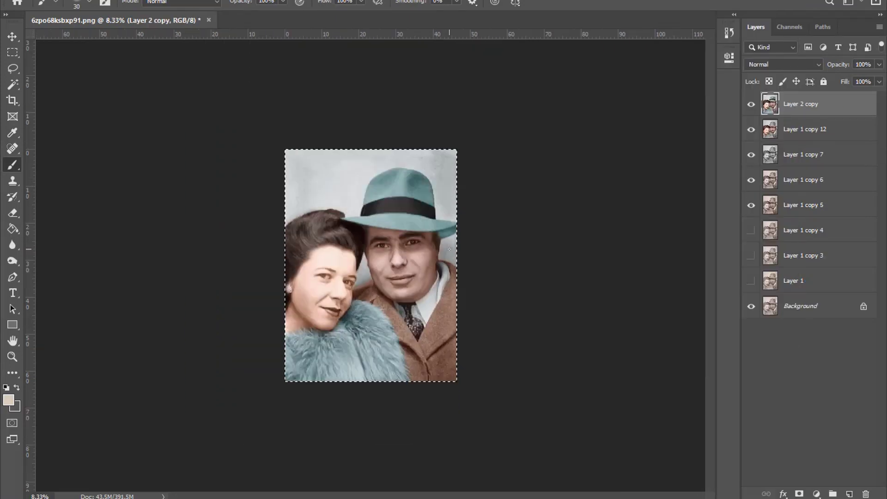
pyautogui.scroll(2, 131, 171)
pyautogui.scroll(1, 130, 171)
# - Warm Layer 2 with Color Balance values +8, -5, +5
pyautogui.click(76, 1)
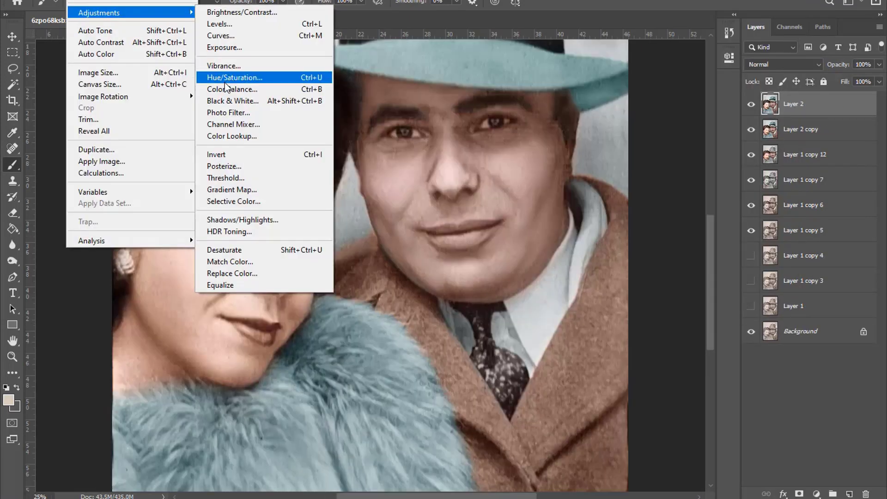
pyautogui.click(231, 87)
pyautogui.moveTo(638, 48)
pyautogui.mouseDown()
pyautogui.moveTo(641, 79)
pyautogui.moveTo(652, 65)
pyautogui.mouseUp()
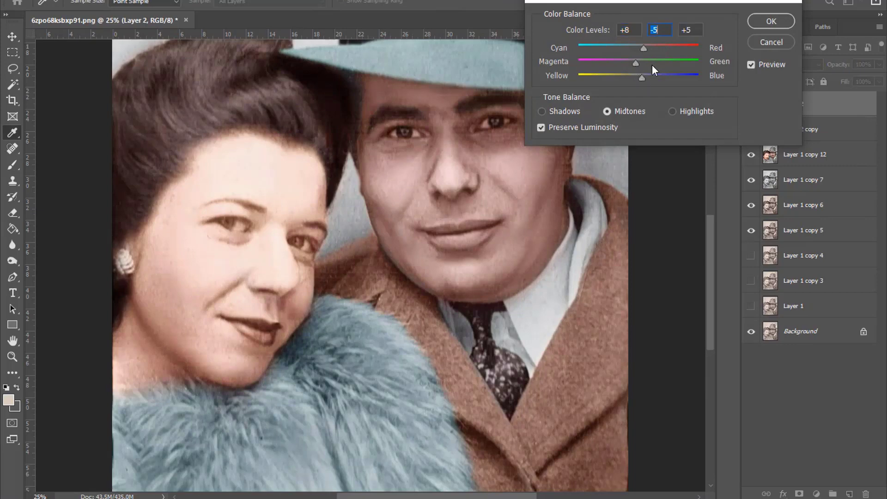
pyautogui.press('Return')
# - Add an inverted black mask to Layer 2 and paint areas back in
pyautogui.press('b')
pyautogui.click(799, 494)
pyautogui.hotkey('ctrl', 'a')
pyautogui.hotkey('ctrl', 'i')
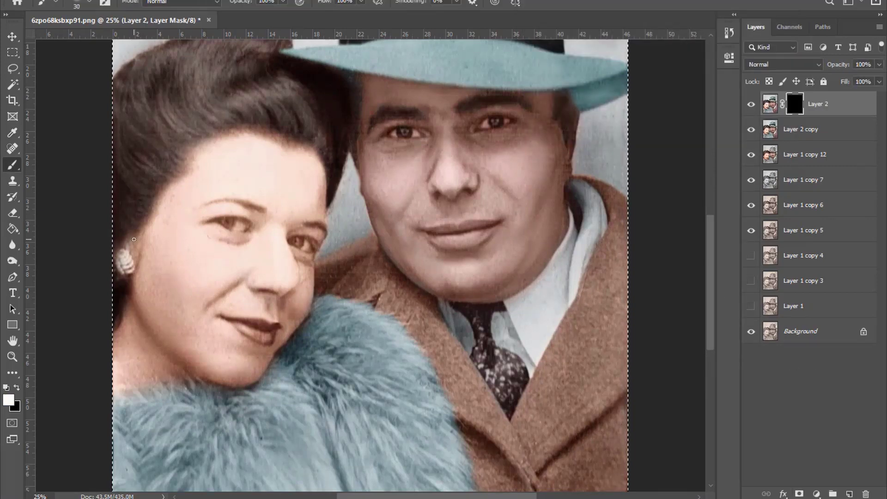
pyautogui.hotkey('ctrl', '+')
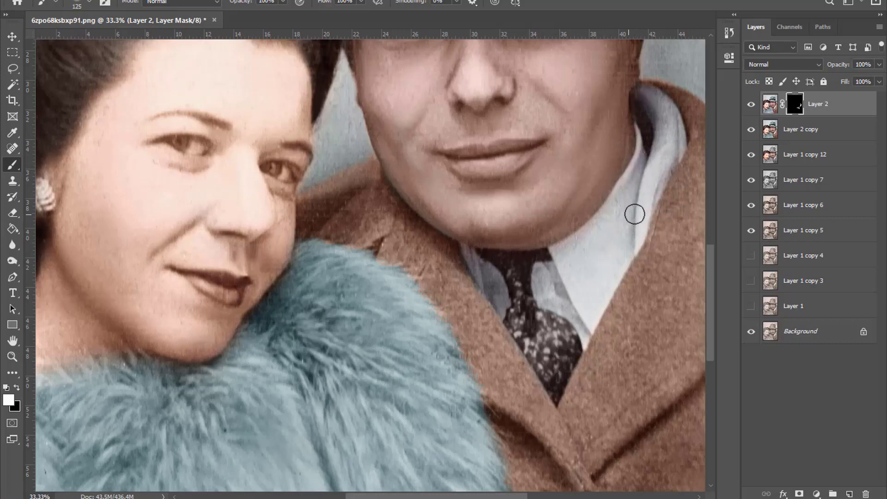
pyautogui.hotkey('ctrl', '-')
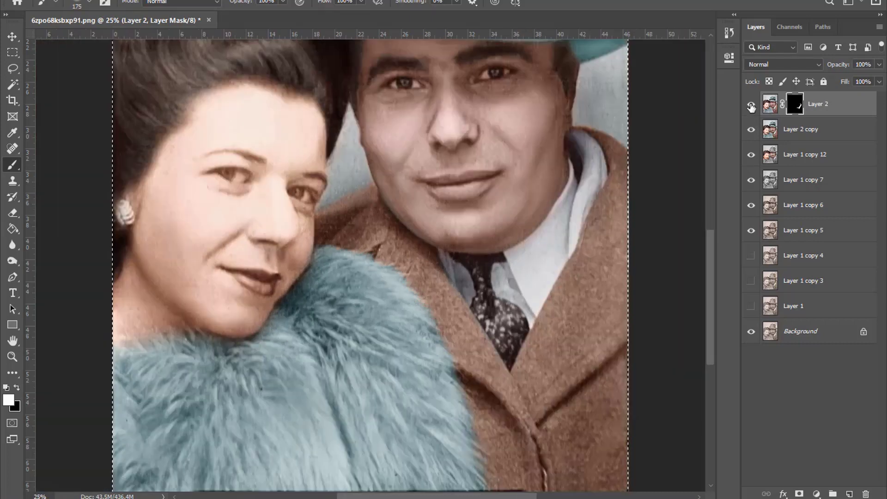
pyautogui.hotkey('ctrl', '-')
# - Lower Layer 2's saturation to -8 with Hue/Saturation
pyautogui.click(767, 106)
pyautogui.hotkey('ctrl', 'm')
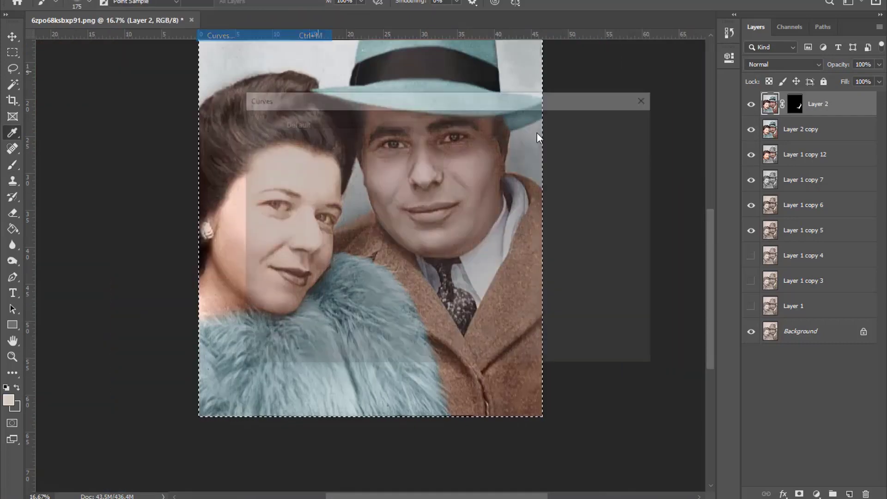
pyautogui.press('Escape')
pyautogui.click(276, 77)
pyautogui.moveTo(576, 25); pyautogui.dragTo(663, 25)
pyautogui.moveTo(749, 98); pyautogui.dragTo(735, 100)
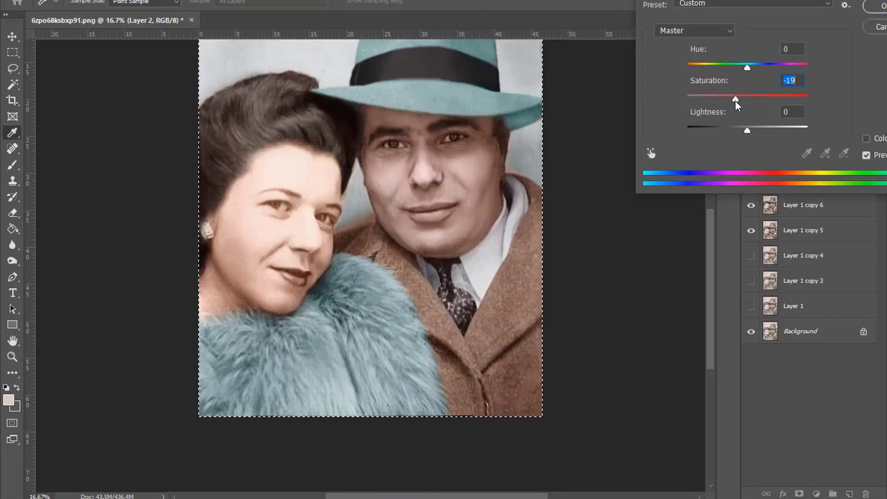
pyautogui.click(781, 155)
pyautogui.hotkey('ctrl', '+')
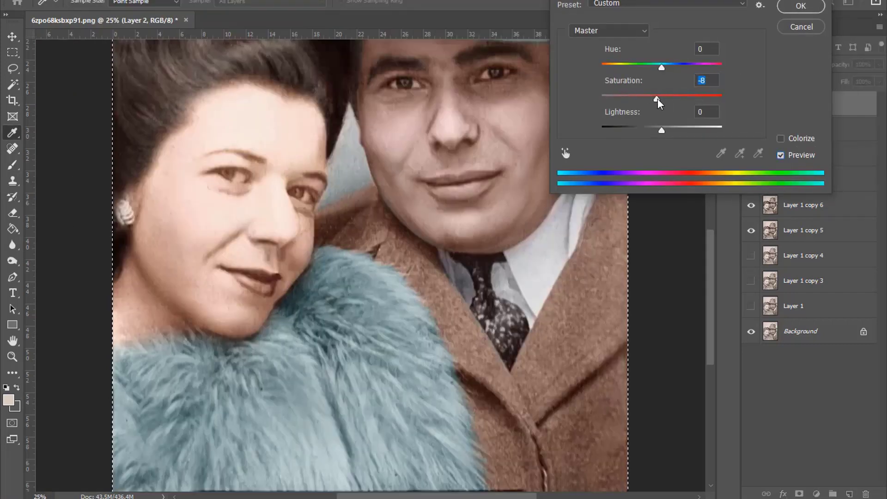